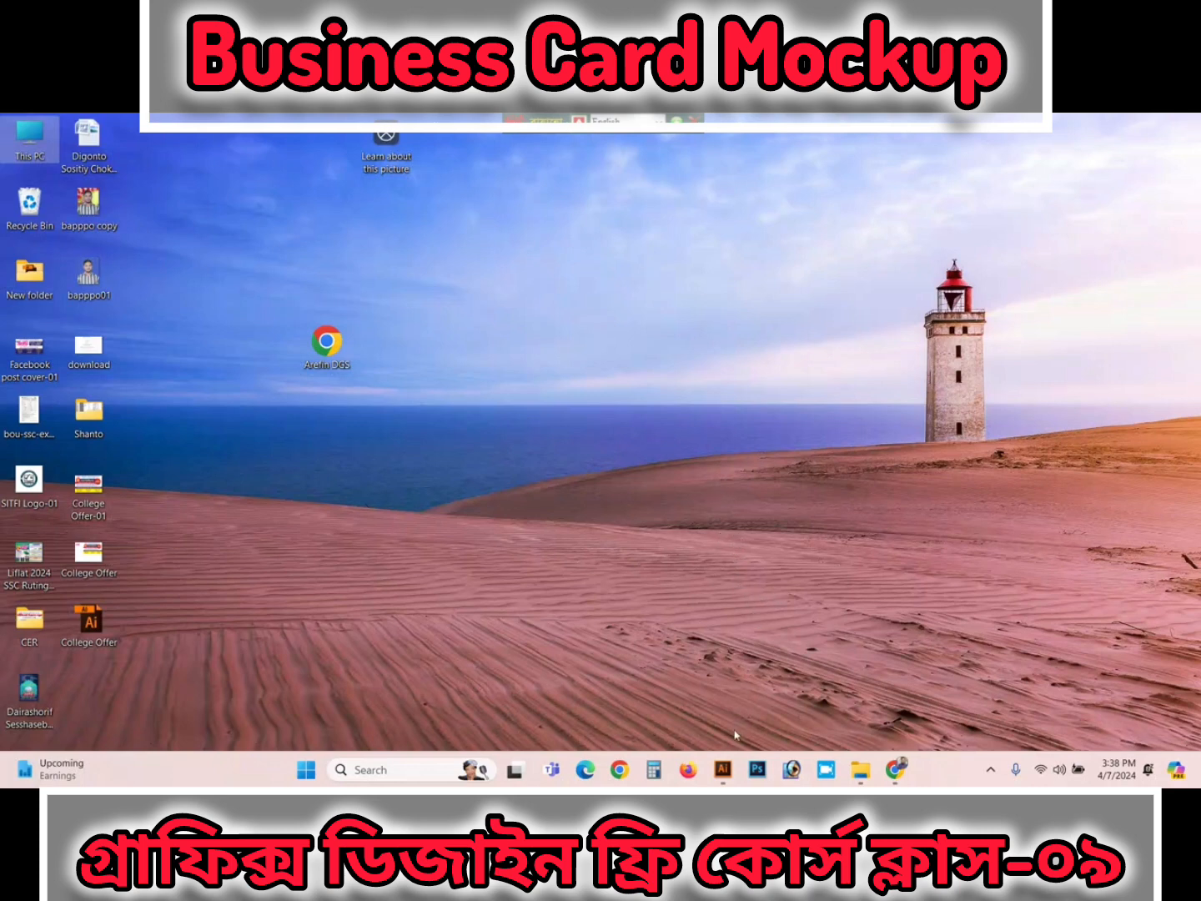
# Step: Open the Class 07 folder inside FTC GP Batch 02 on Local Disk (F:)
pyautogui.moveTo(725, 769)
pyautogui.click(710, 722)
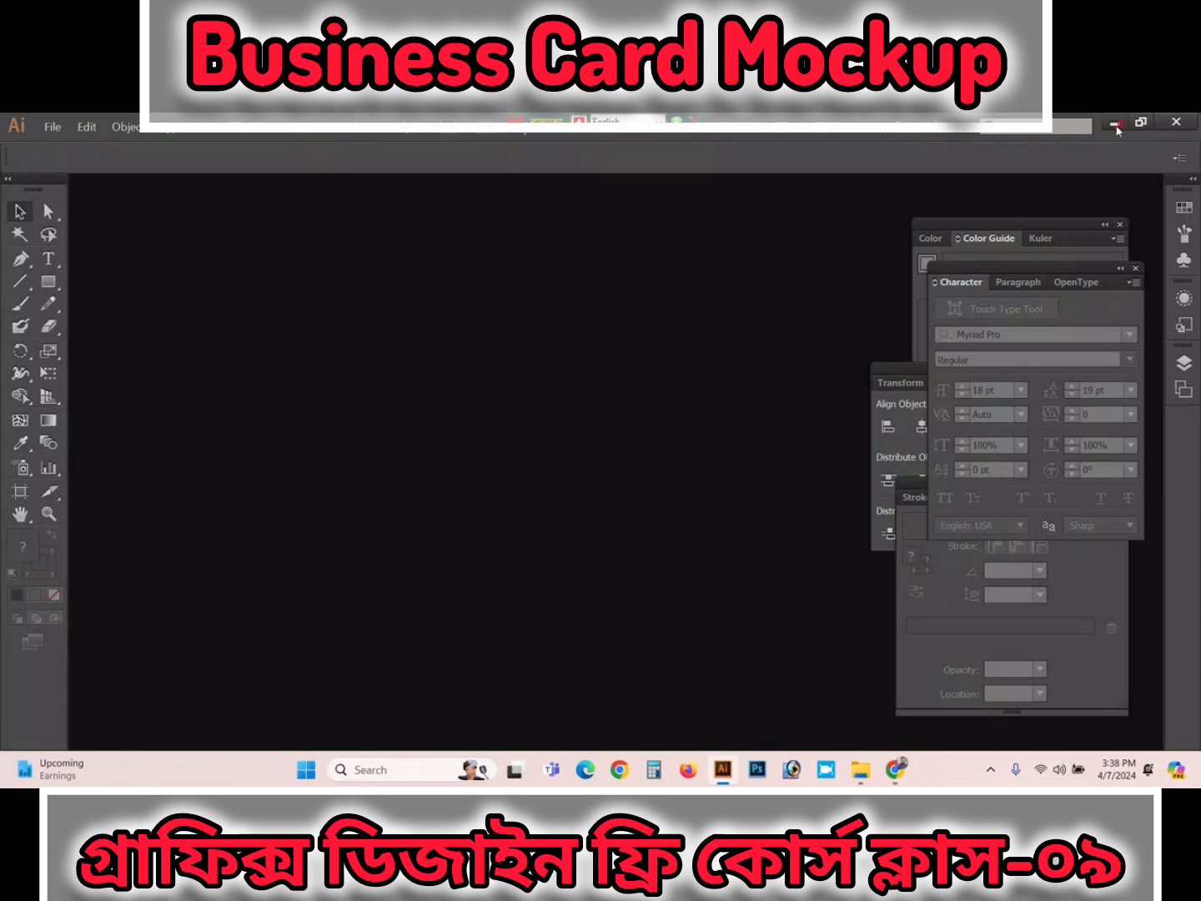
pyautogui.click(1116, 124)
pyautogui.doubleClick(34, 150)
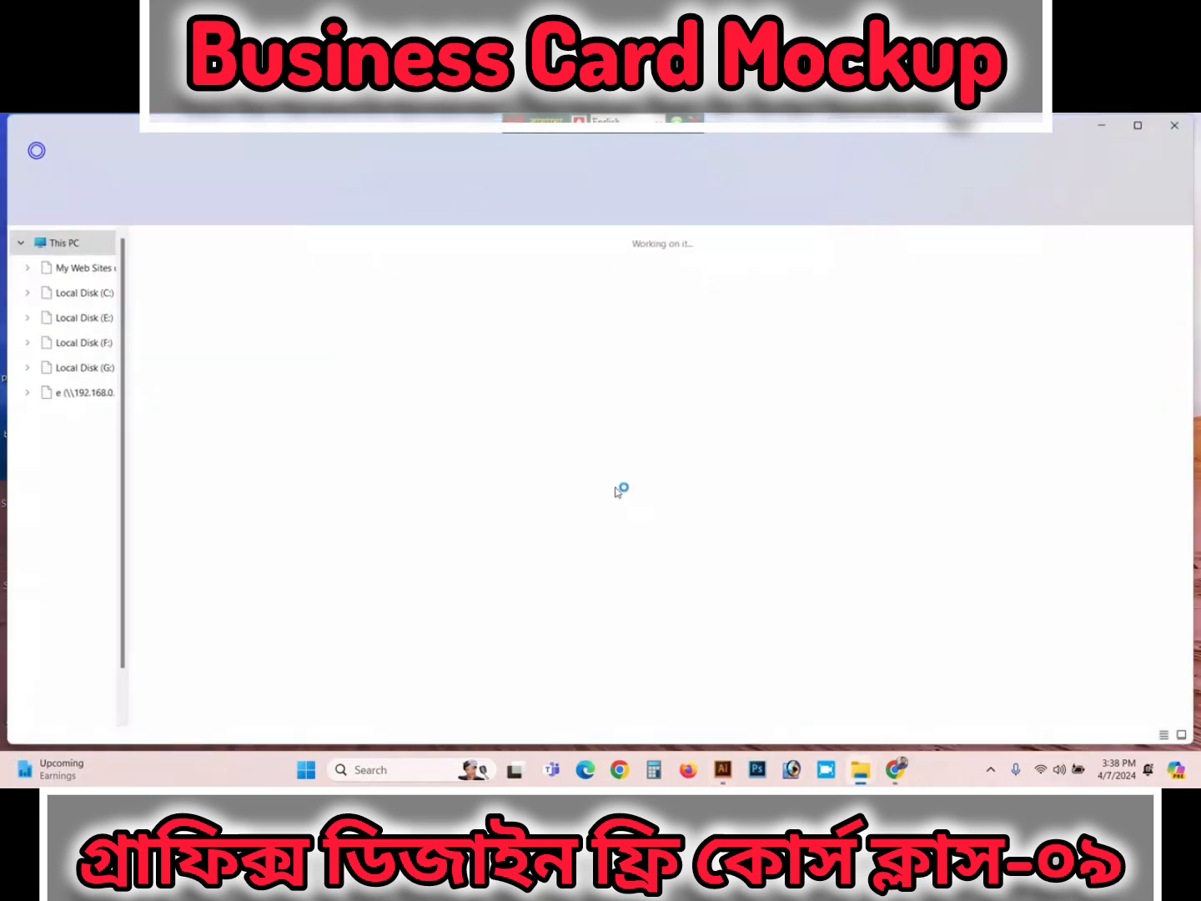
pyautogui.doubleClick(656, 275)
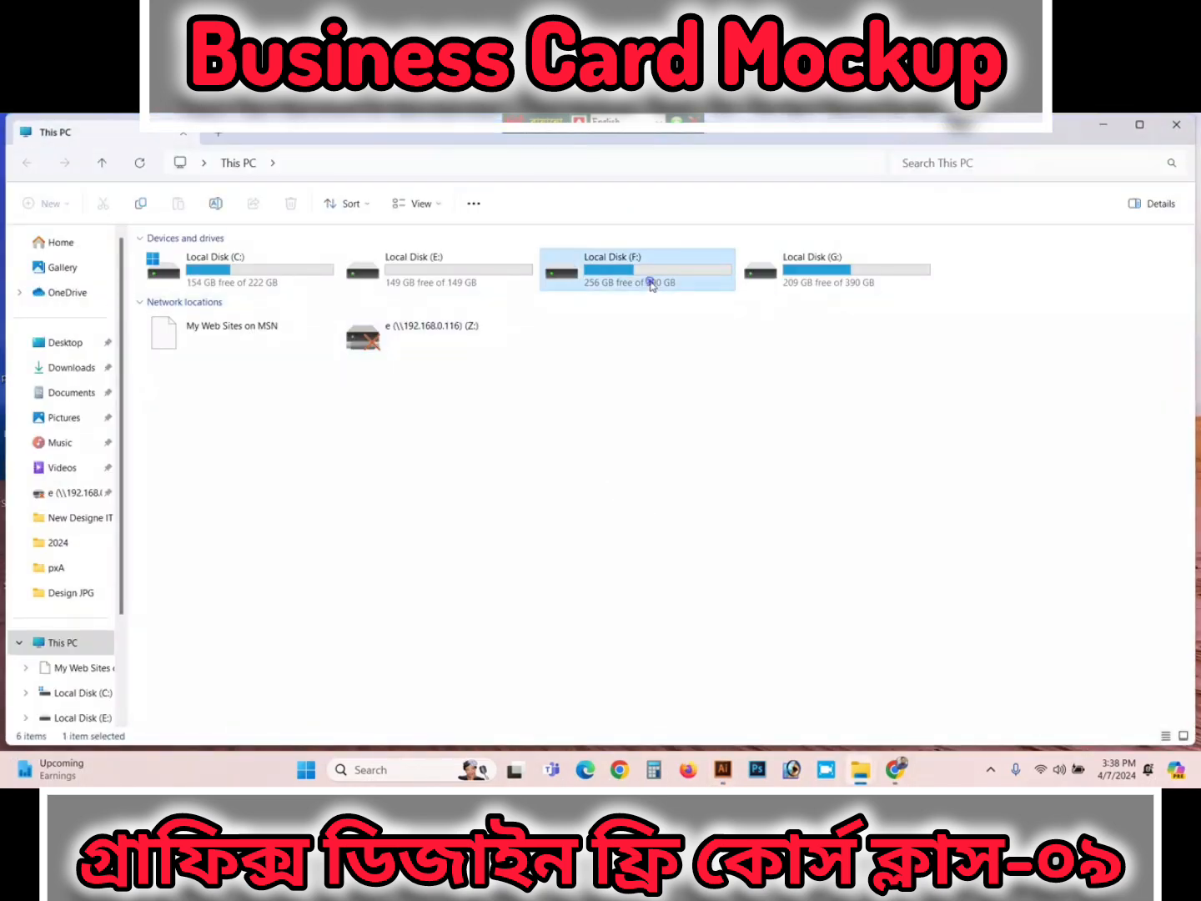
pyautogui.doubleClick(459, 309)
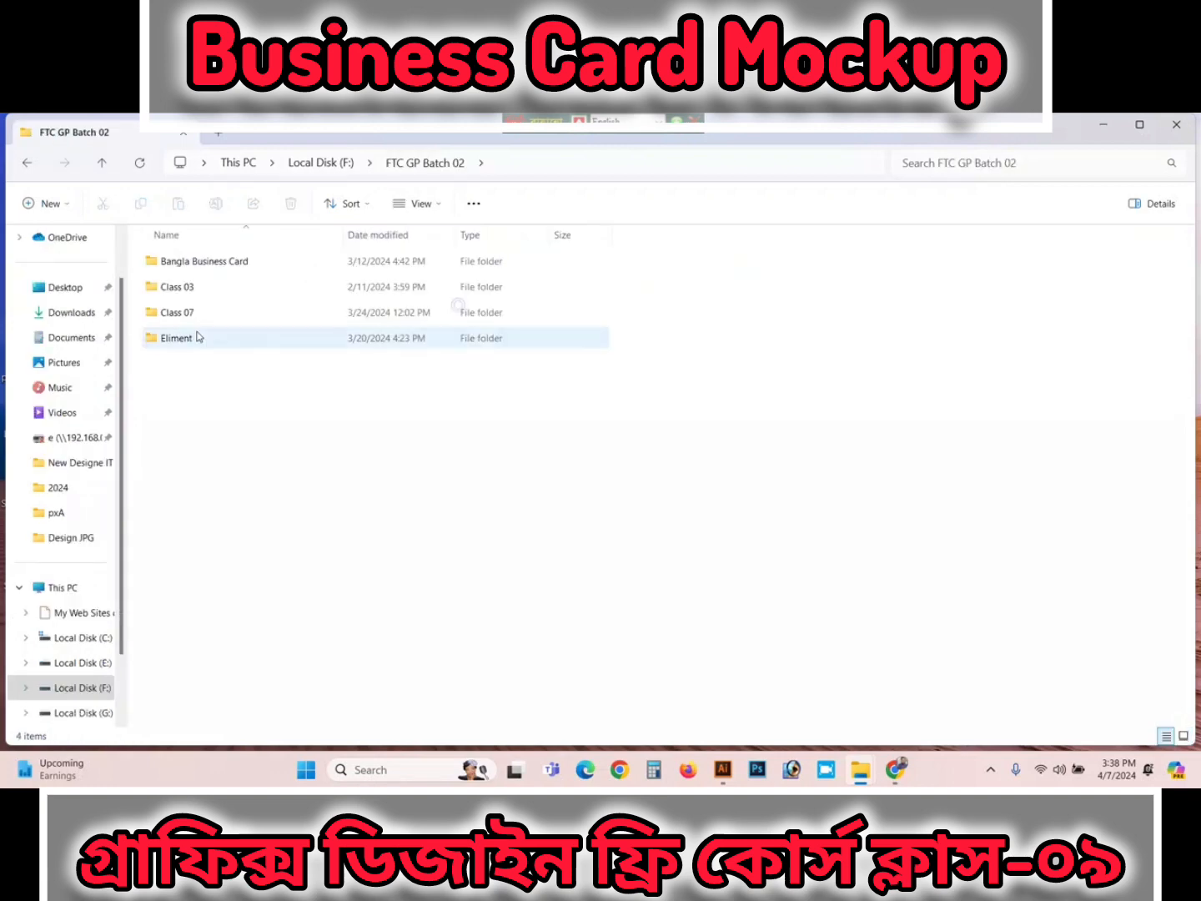
pyautogui.doubleClick(212, 318)
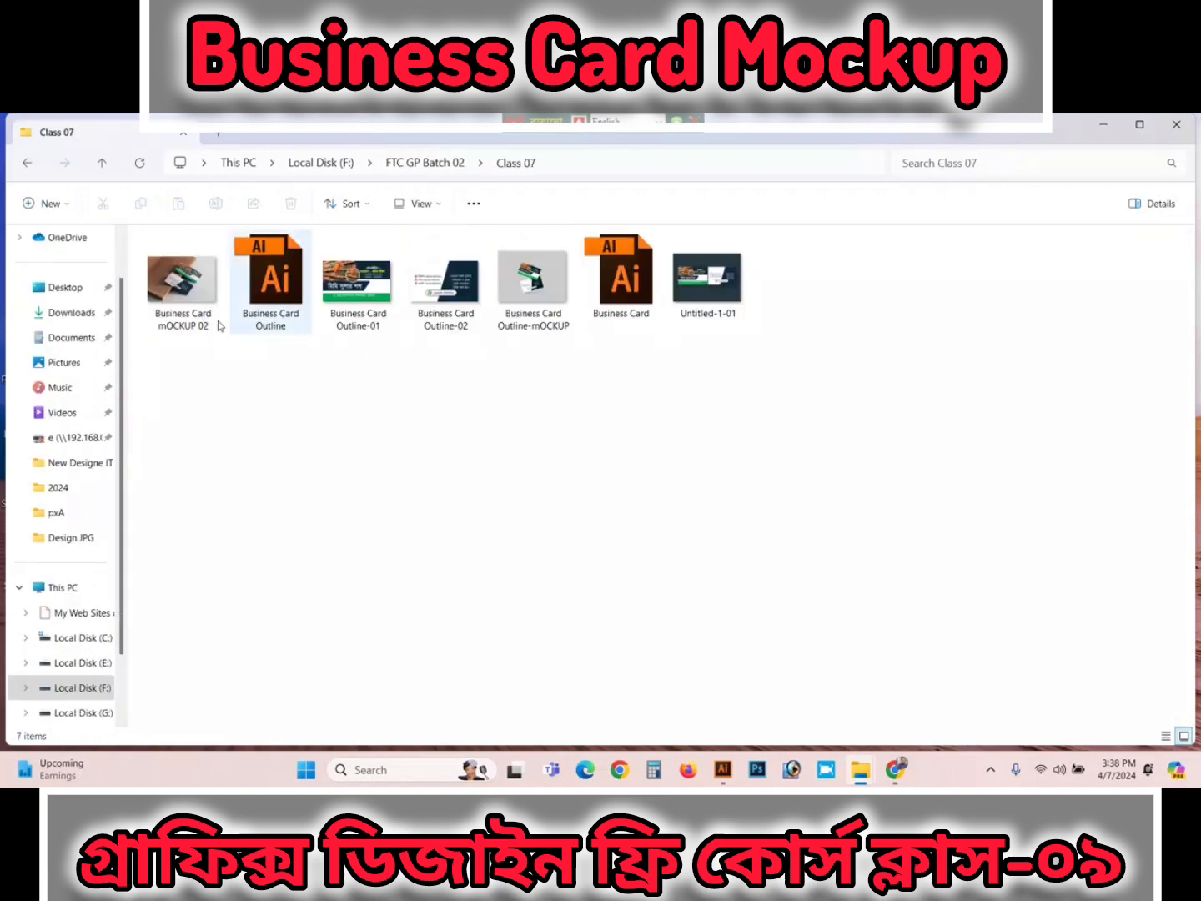
# Step: Review the images Business Card mOCKUP 02 and Business Card Outline-01, and close each one
pyautogui.doubleClick(165, 315)
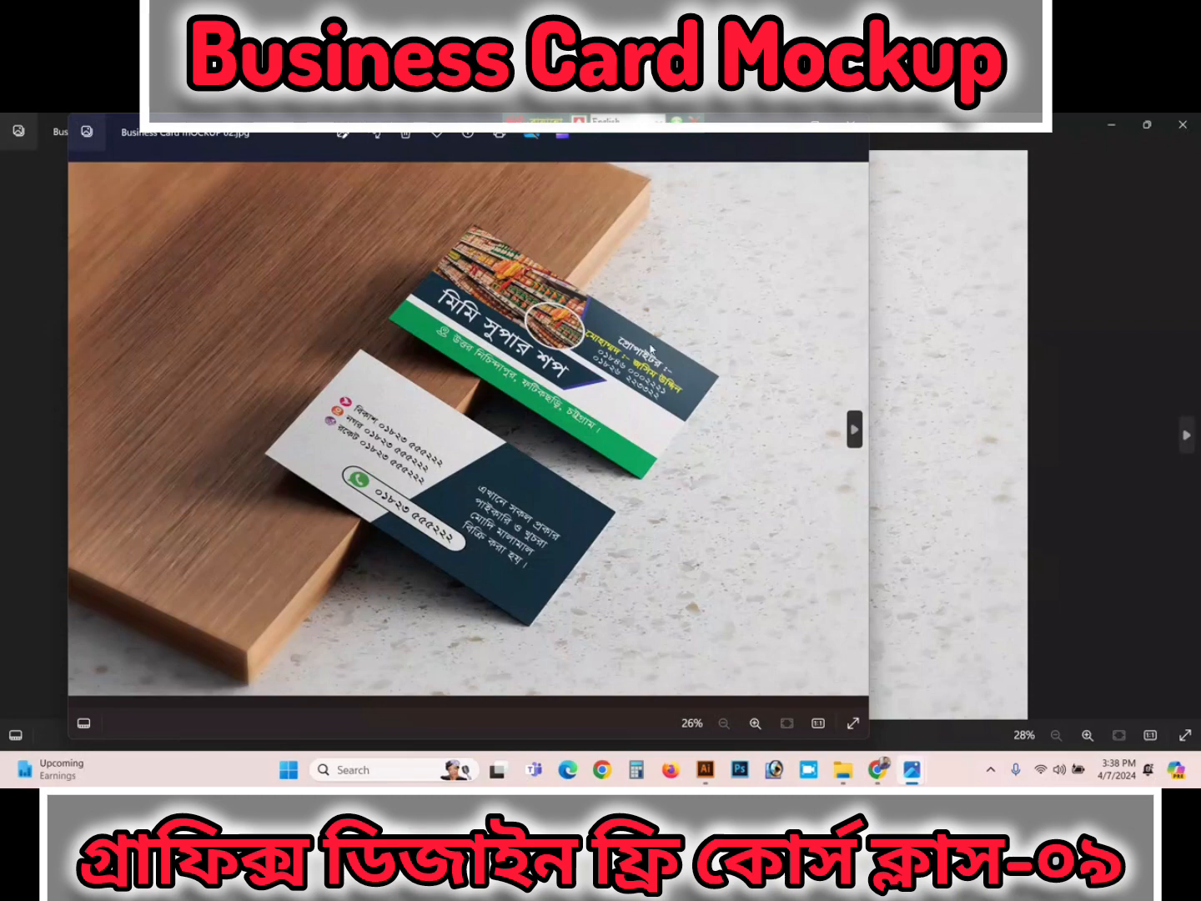
pyautogui.click(851, 125)
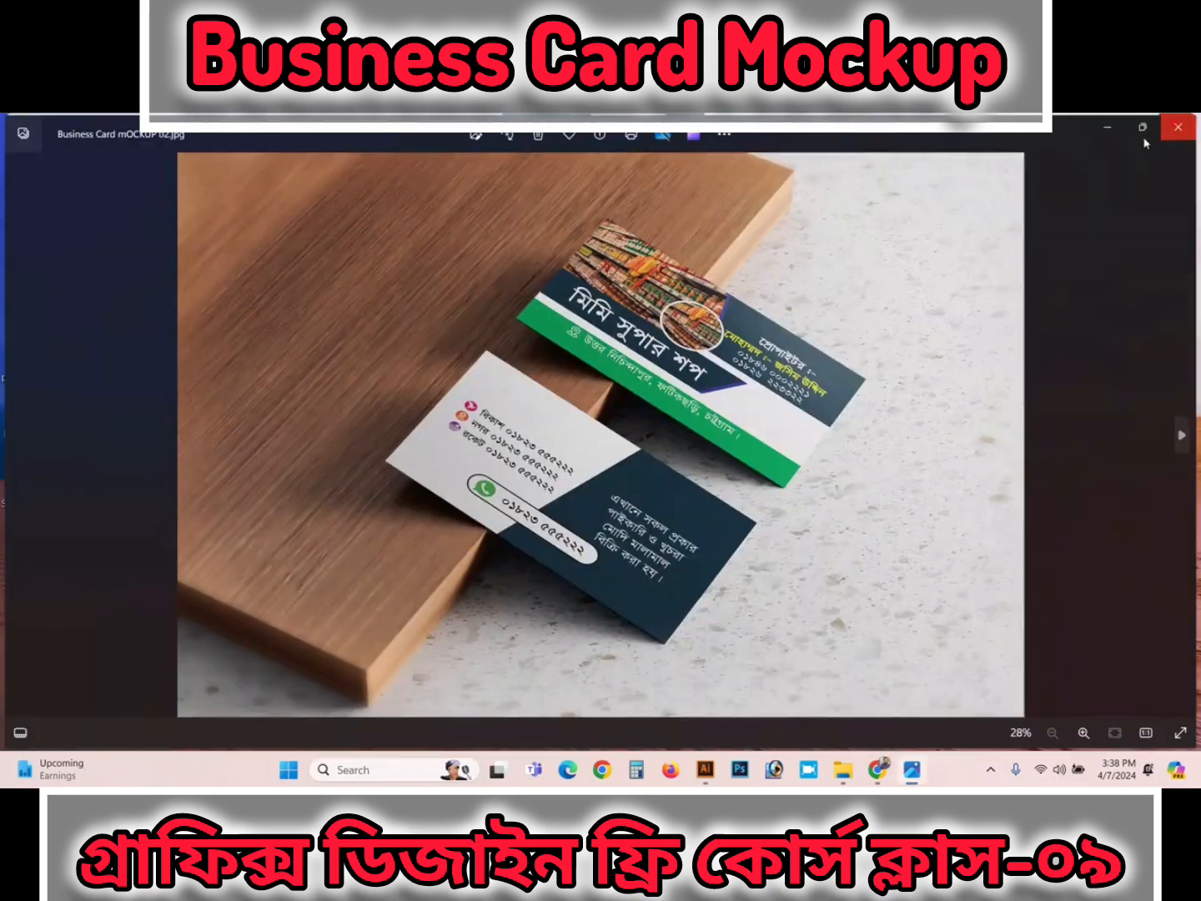
pyautogui.click(1178, 127)
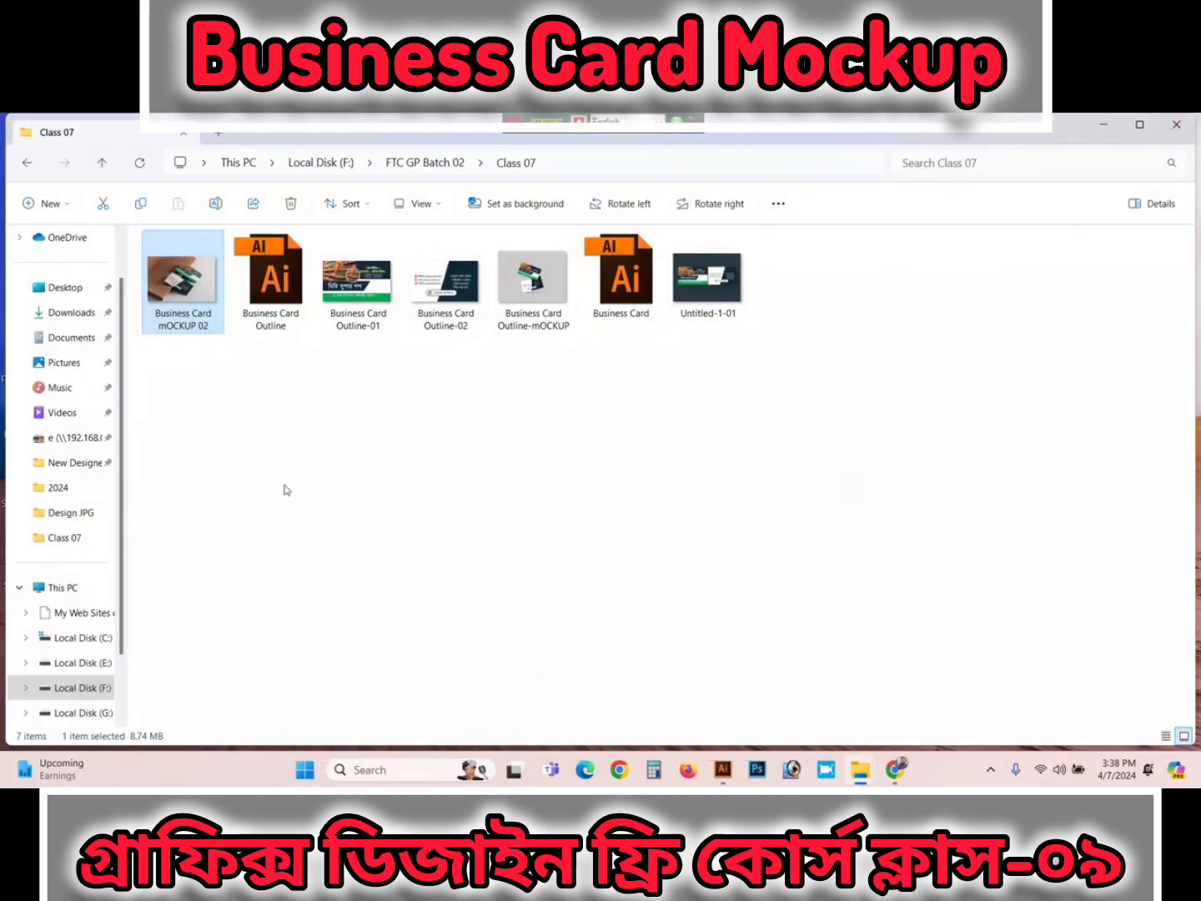
pyautogui.click(367, 286)
pyautogui.doubleClick(367, 286)
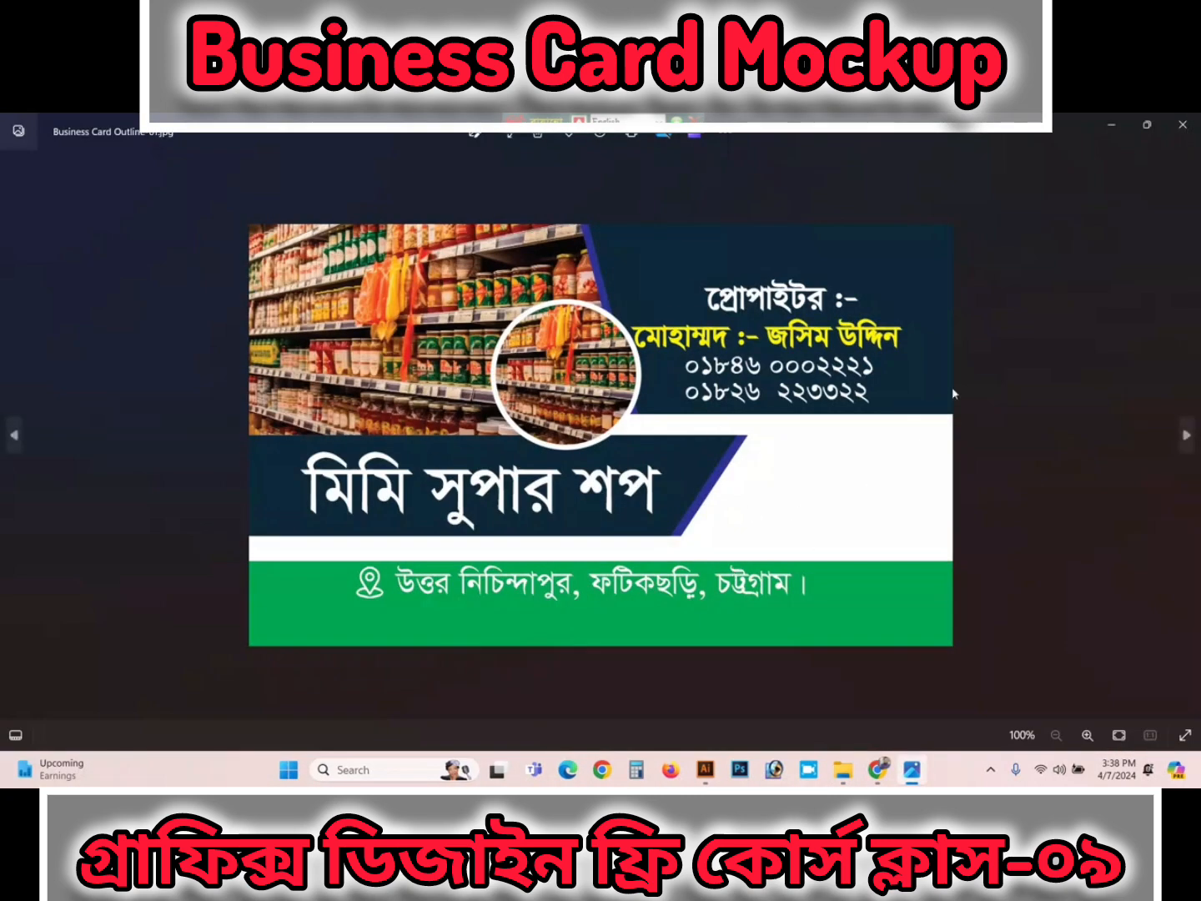
pyautogui.click(1185, 140)
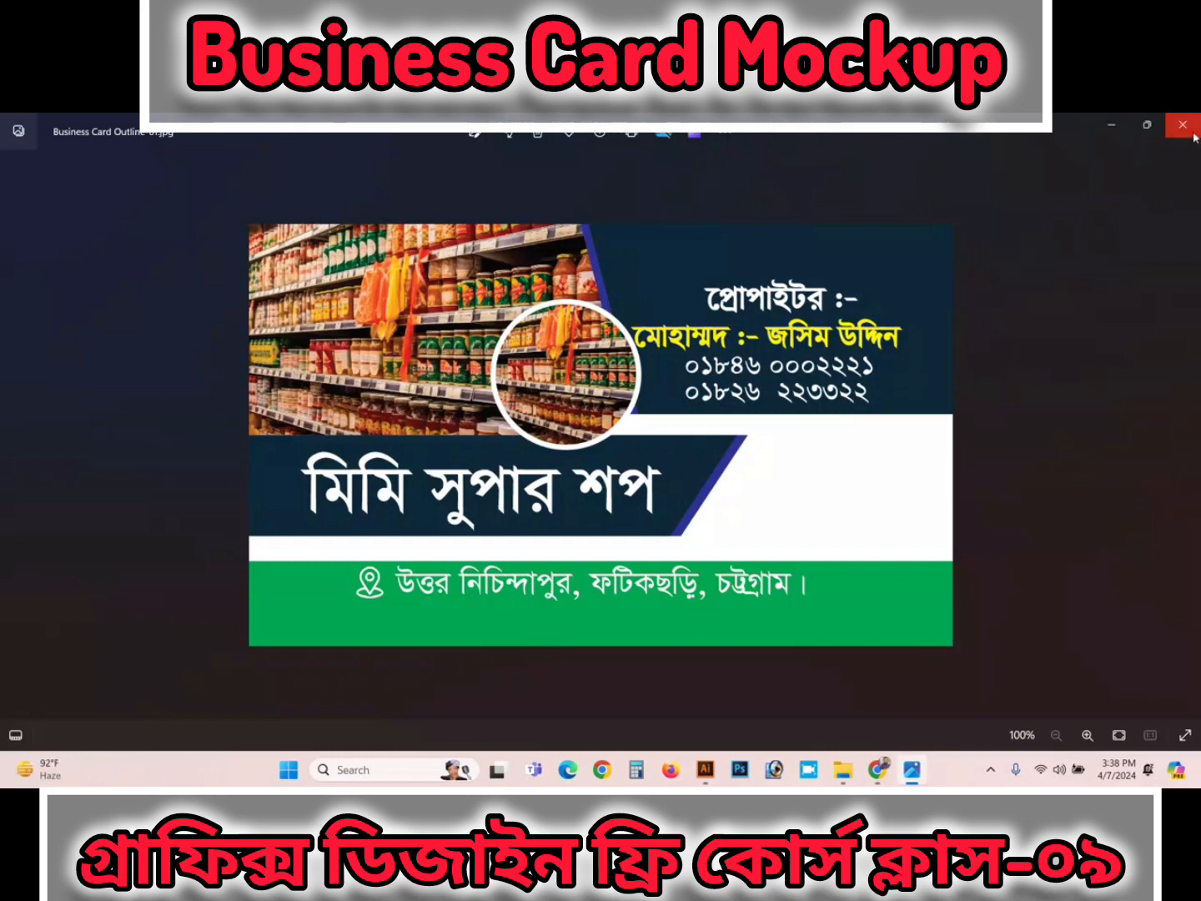
pyautogui.click(1183, 124)
# Step: Create a new Illustrator document measuring 400 × 400 px, with its units set to pixels
pyautogui.click(722, 770)
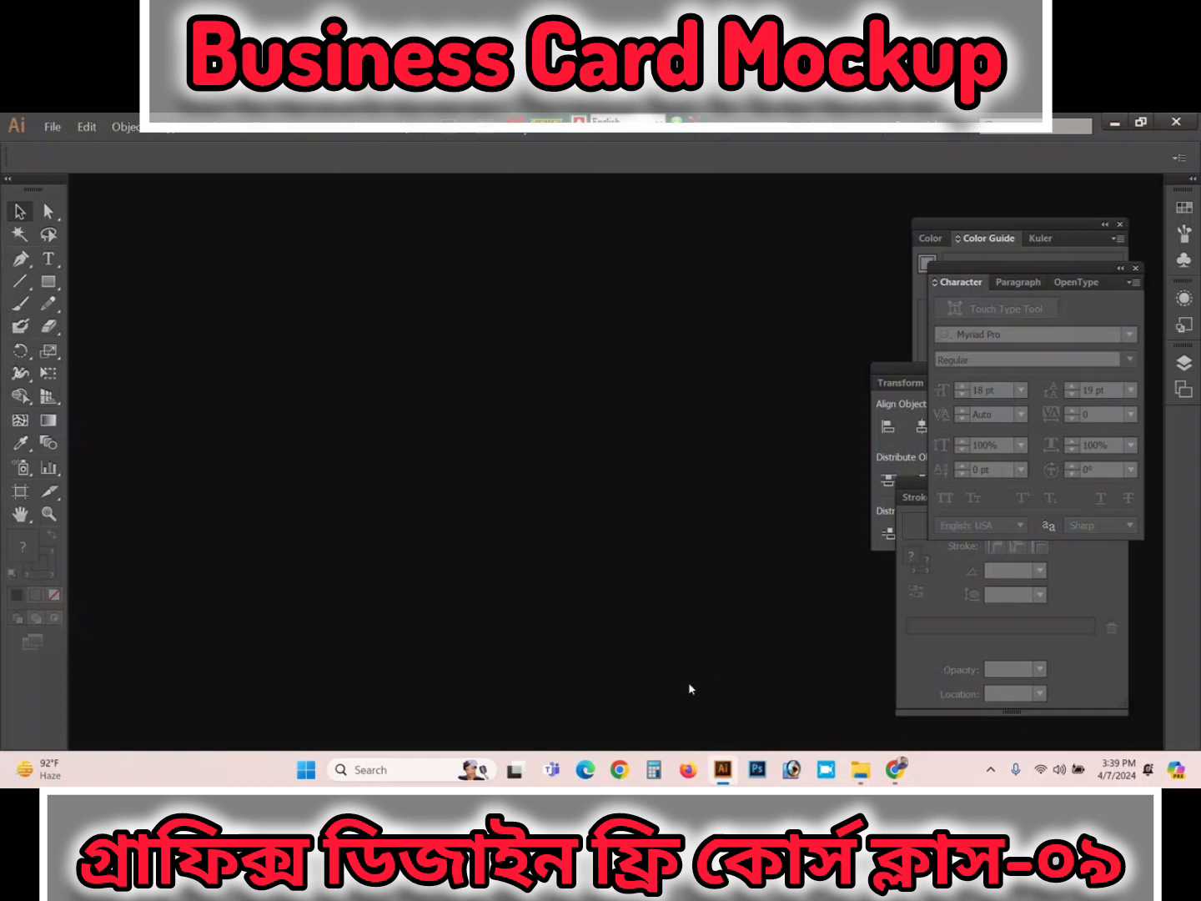
pyautogui.hotkey('ctrl', 'n')
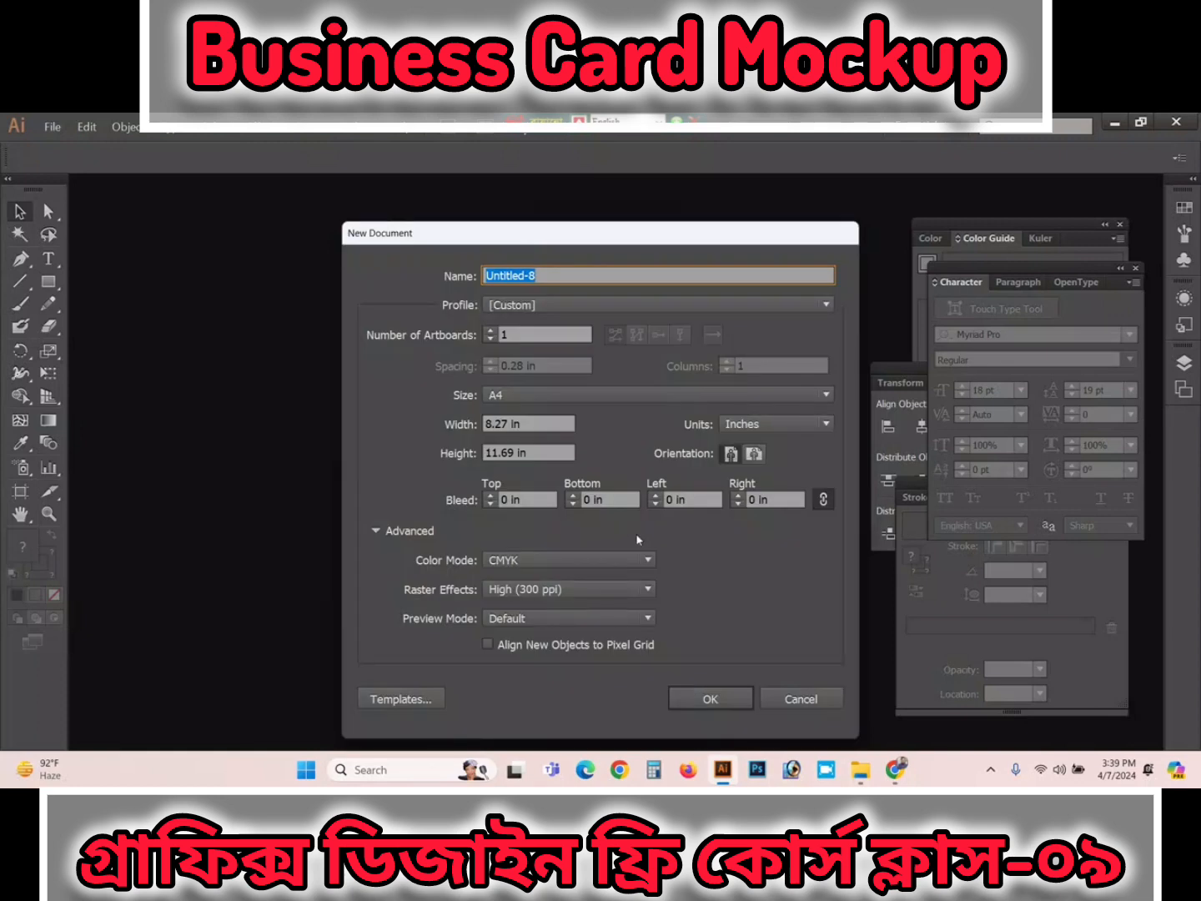
pyautogui.click(732, 425)
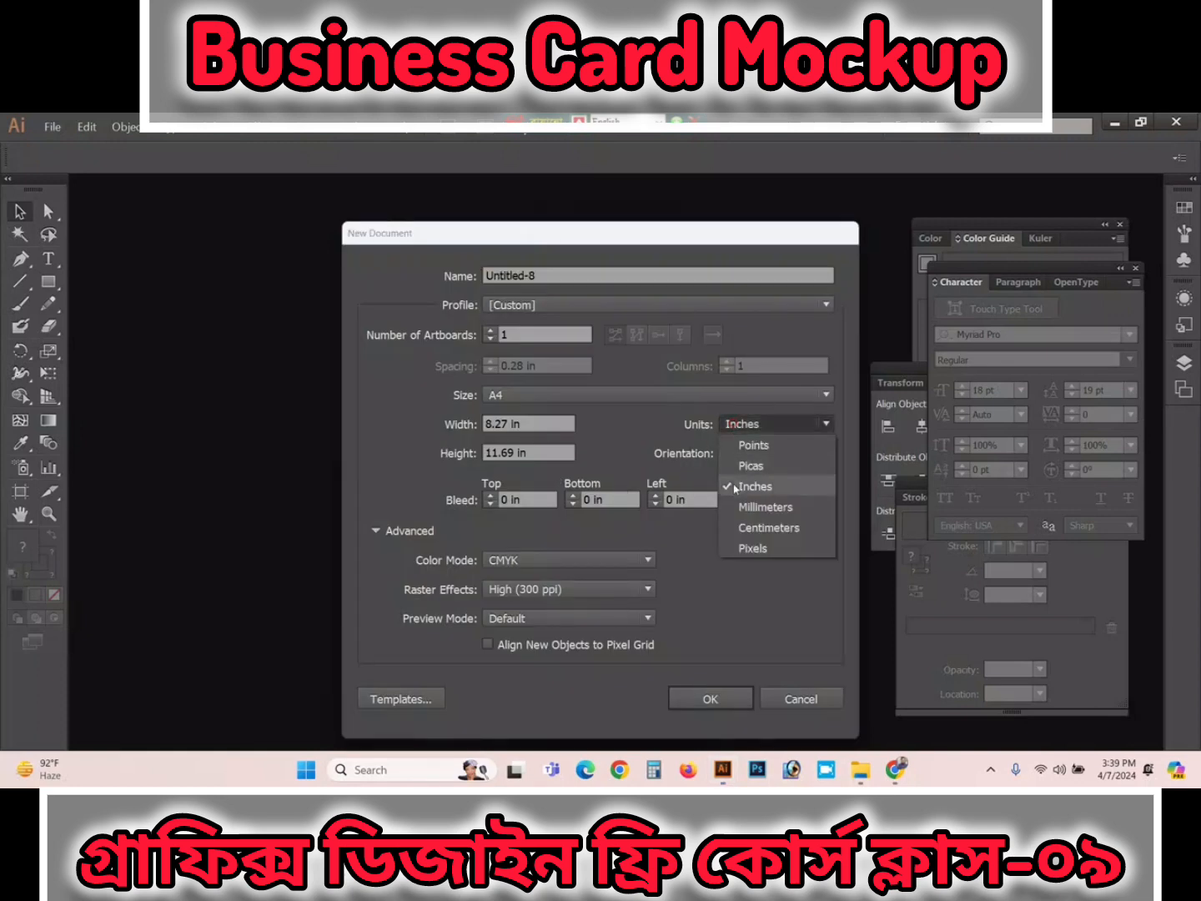
pyautogui.click(754, 552)
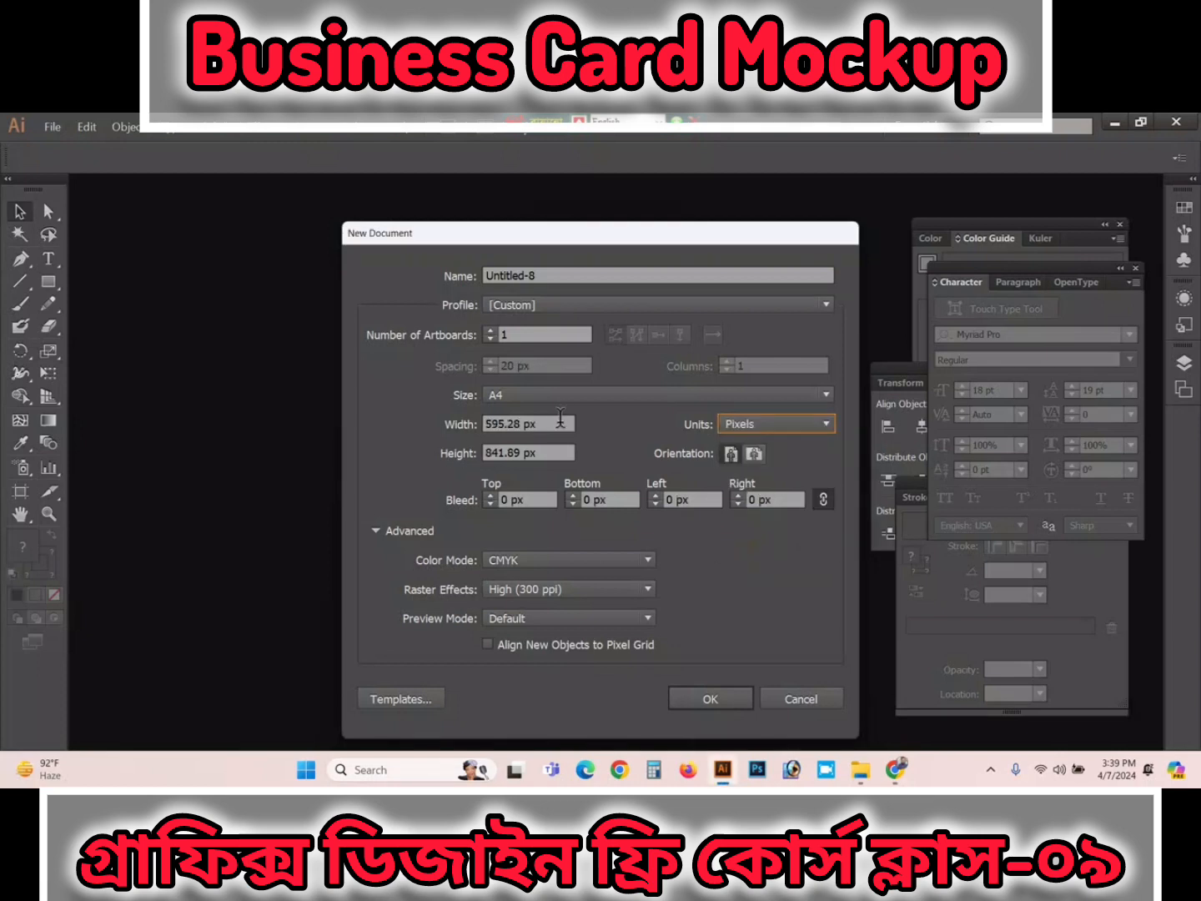
pyautogui.moveTo(561, 416); pyautogui.dragTo(379, 421)
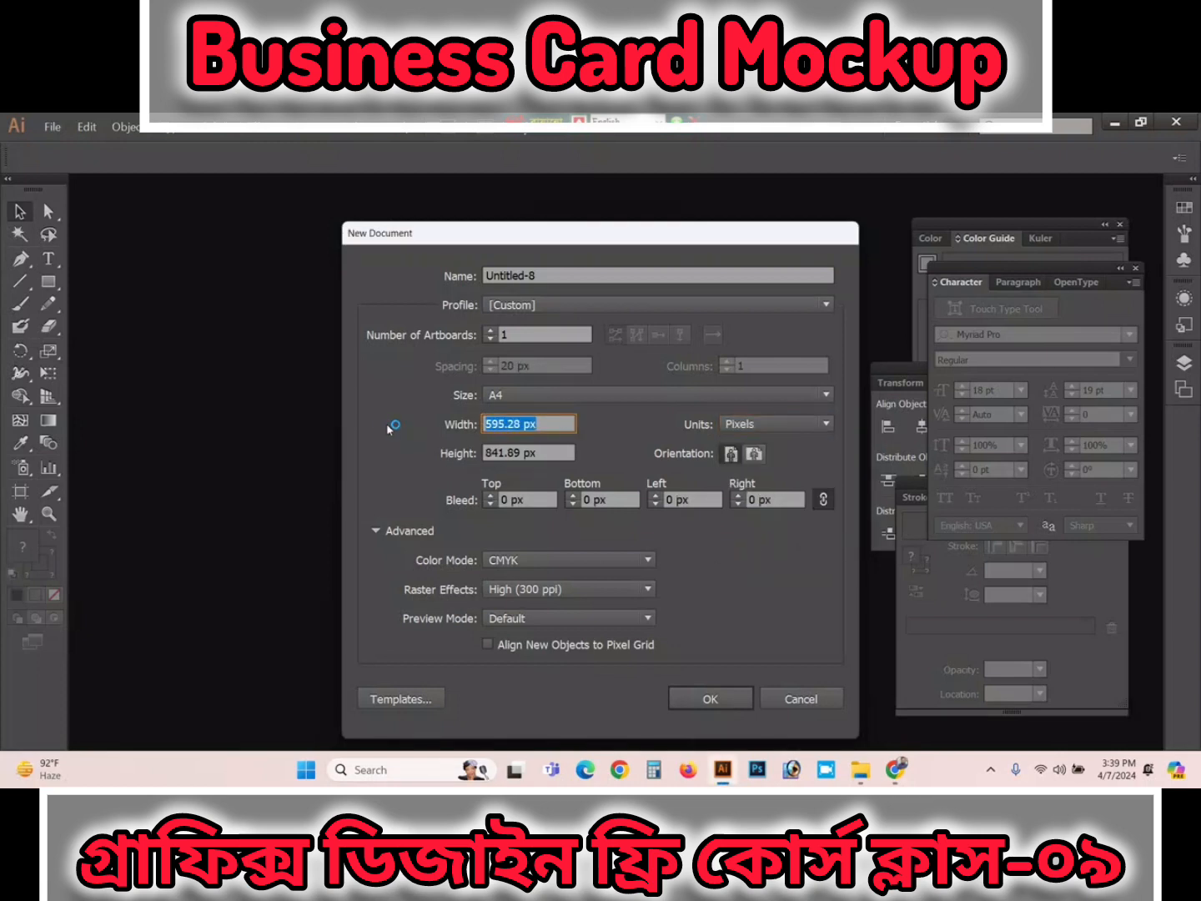
pyautogui.write('400')
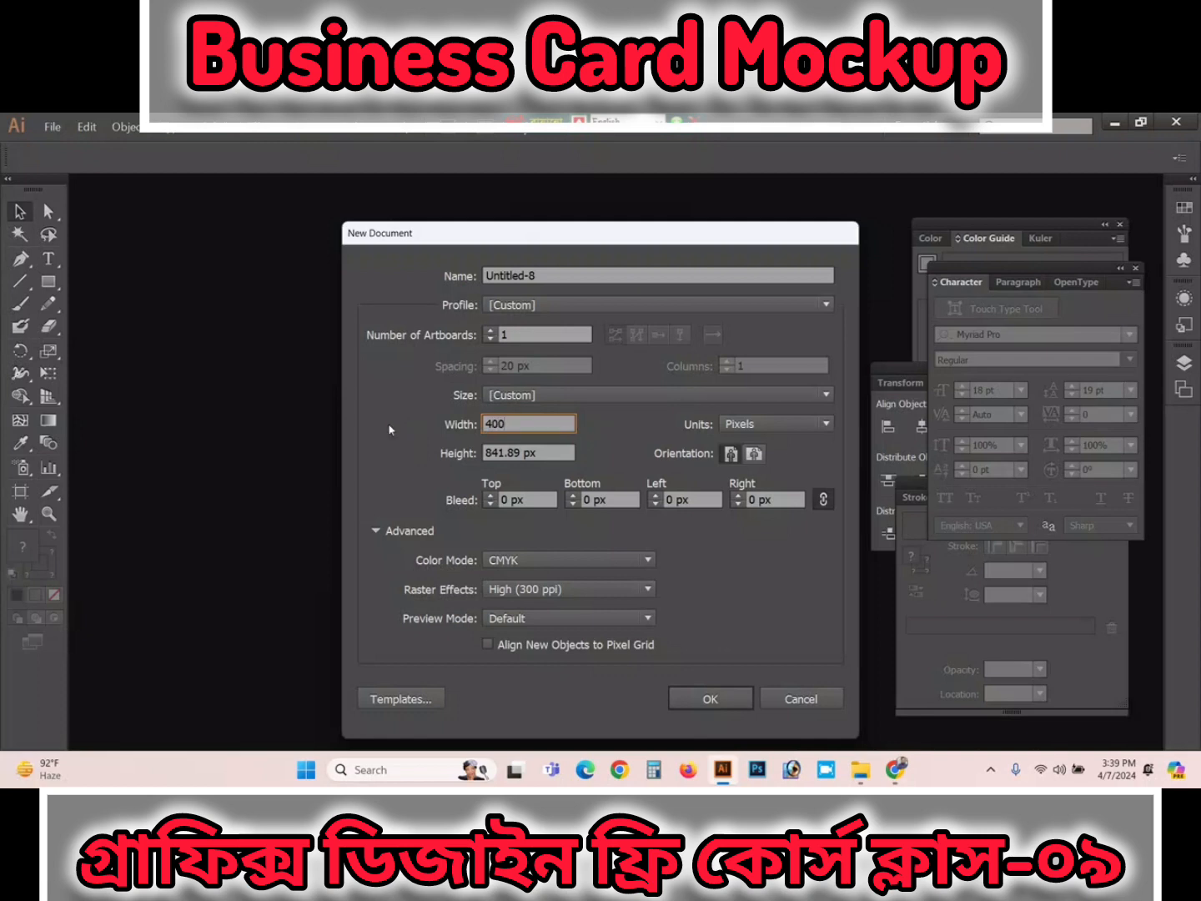
pyautogui.press('Tab')
pyautogui.write('400')
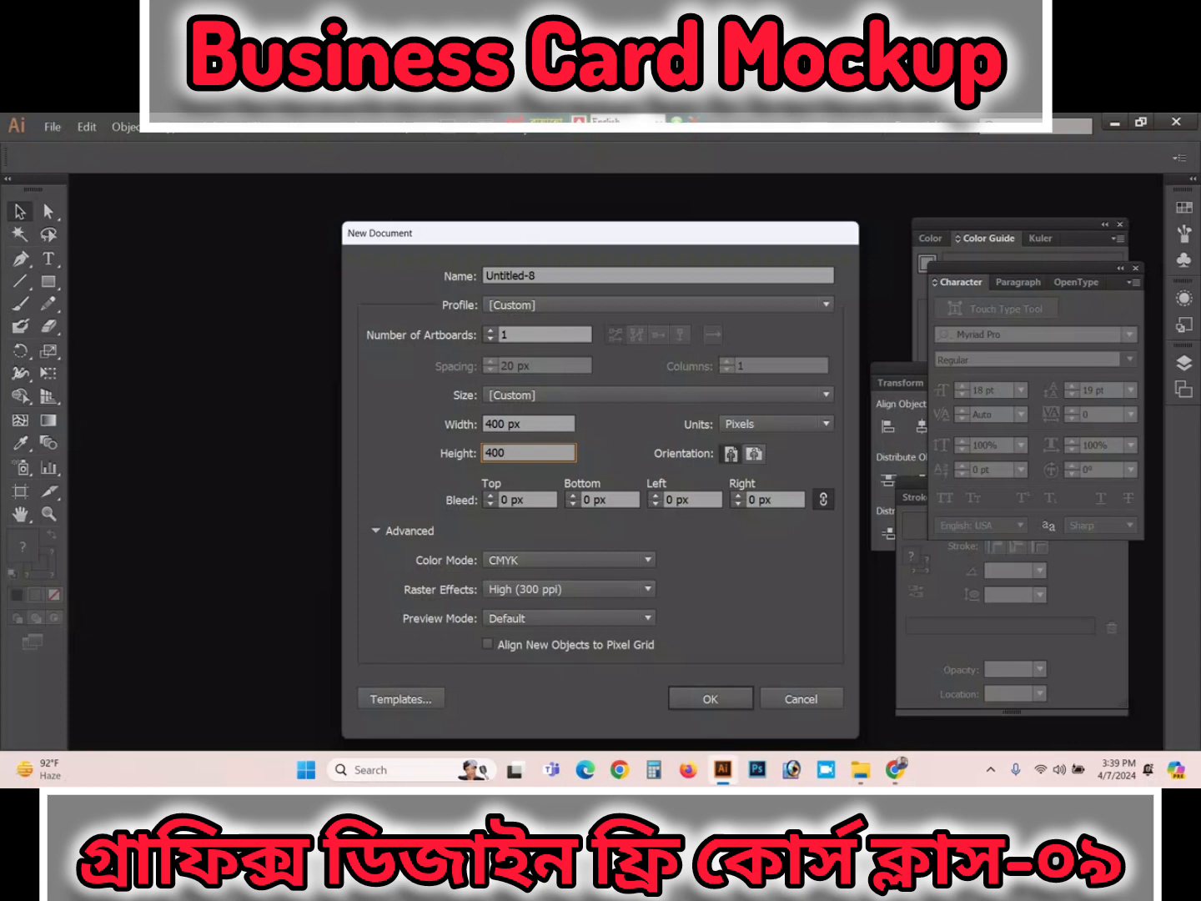
pyautogui.press('Return')
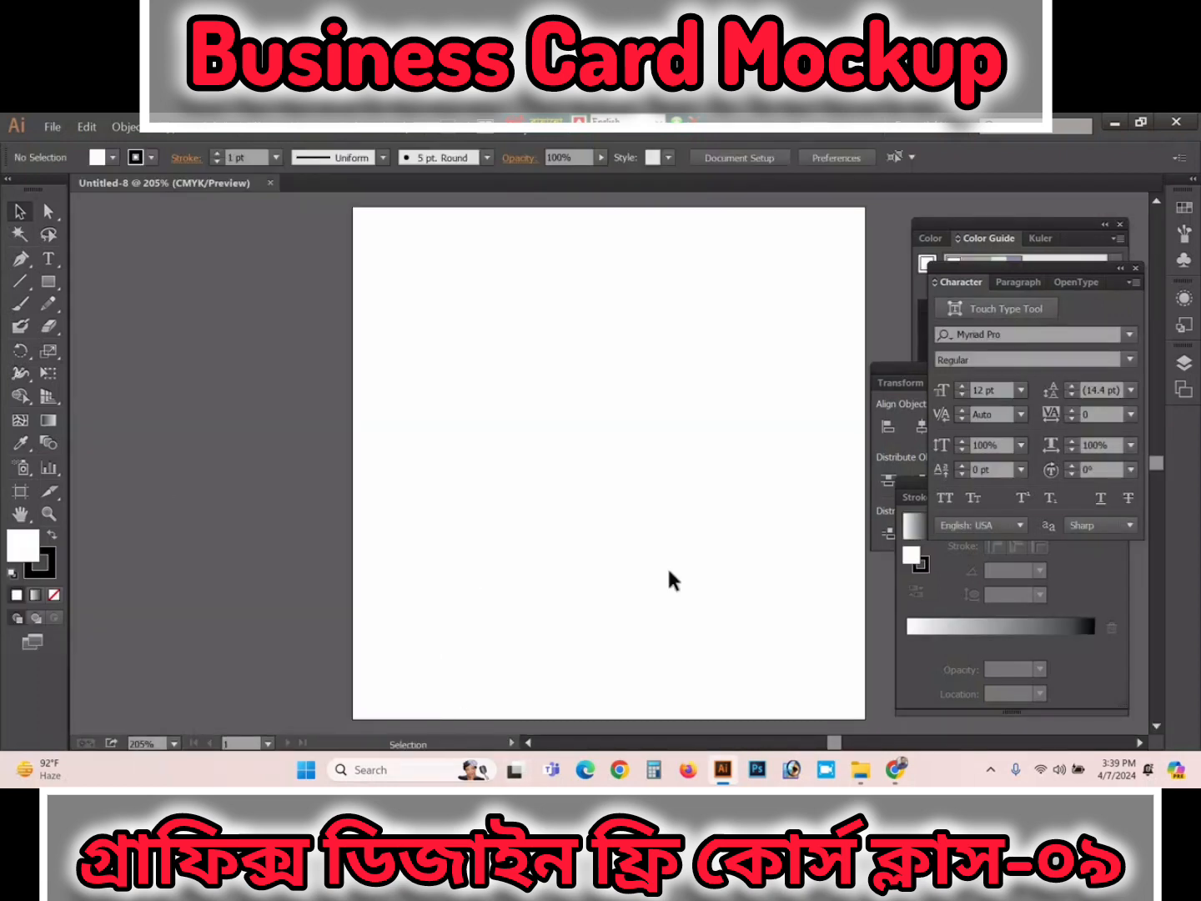
# Step: Place the front and back business card images, Outline-01 and Outline-02, from the Class 07 folder into the document
pyautogui.moveTo(707, 553); pyautogui.dragTo(571, 547)
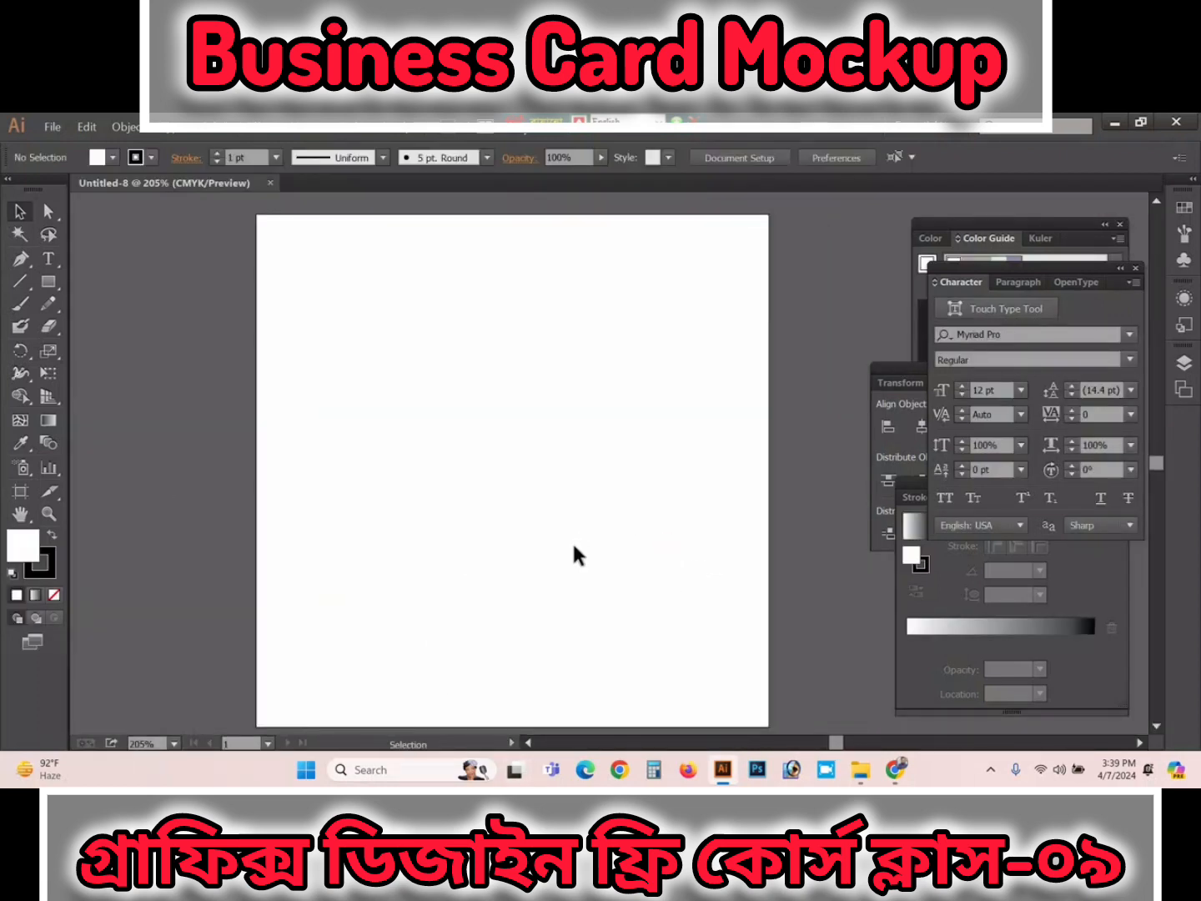
pyautogui.click(1116, 124)
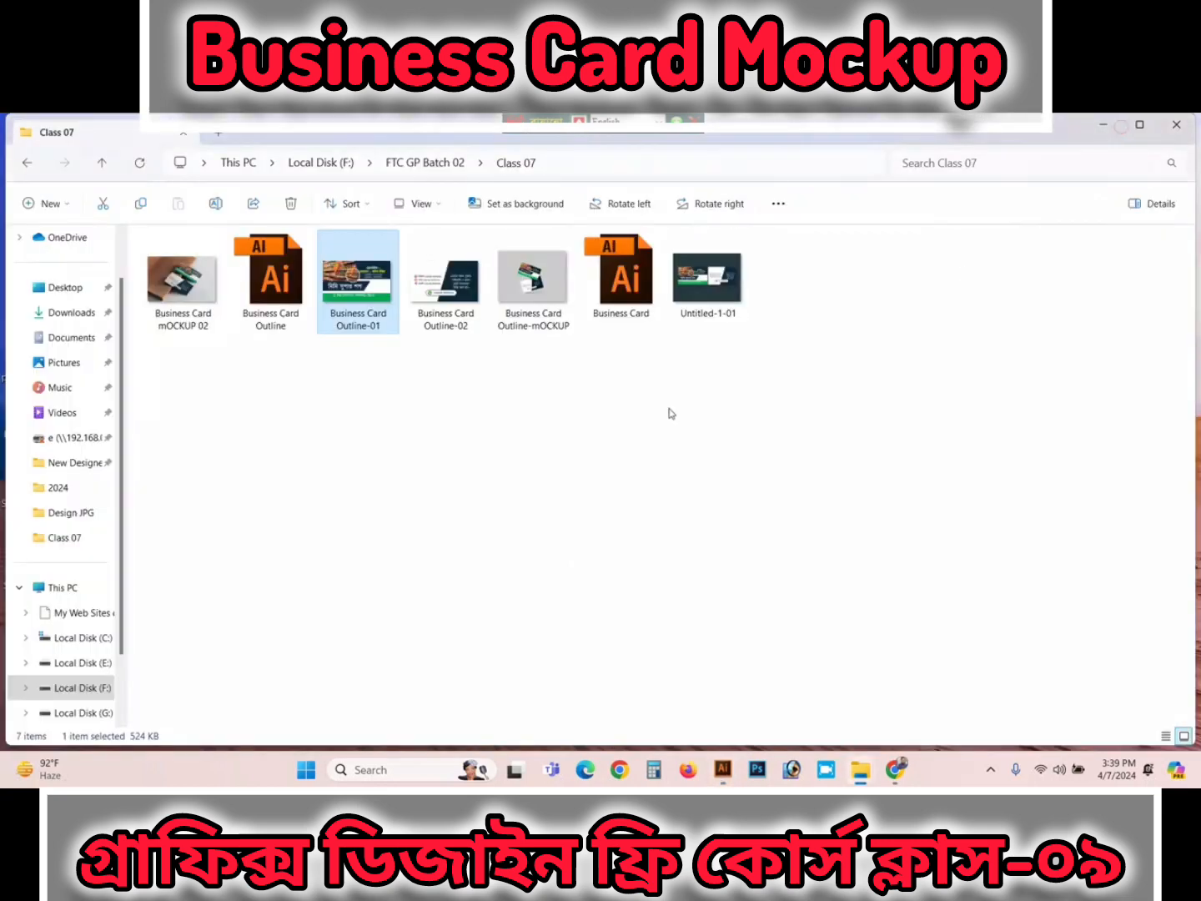
pyautogui.moveTo(482, 445); pyautogui.dragTo(620, 462)
pyautogui.scroll(-1, 501, 484)
pyautogui.moveTo(538, 488); pyautogui.dragTo(410, 552)
pyautogui.scroll(-2, 450, 490)
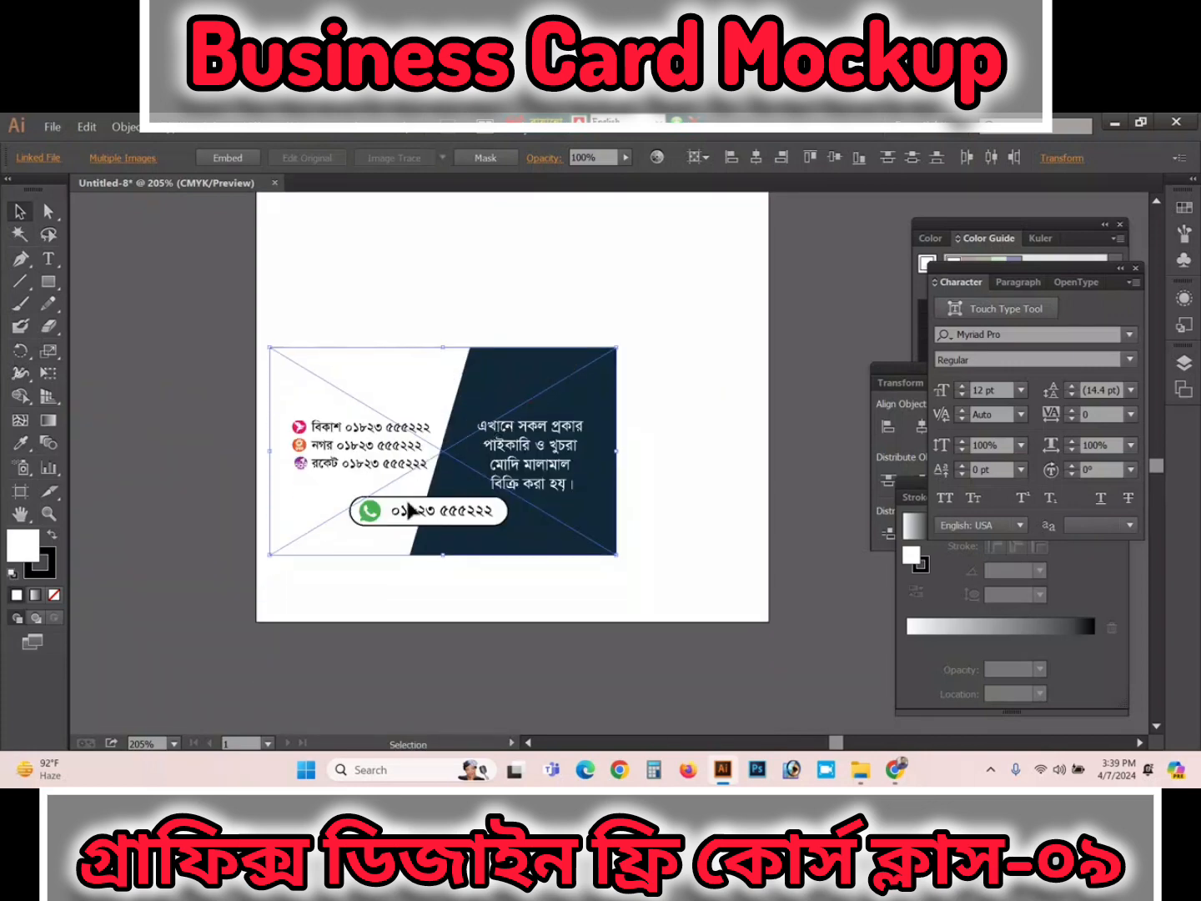
# Step: Move both card images off the artboard to its left side, with the back design above the front design
pyautogui.click(157, 495)
pyautogui.moveTo(361, 461); pyautogui.dragTo(179, 443)
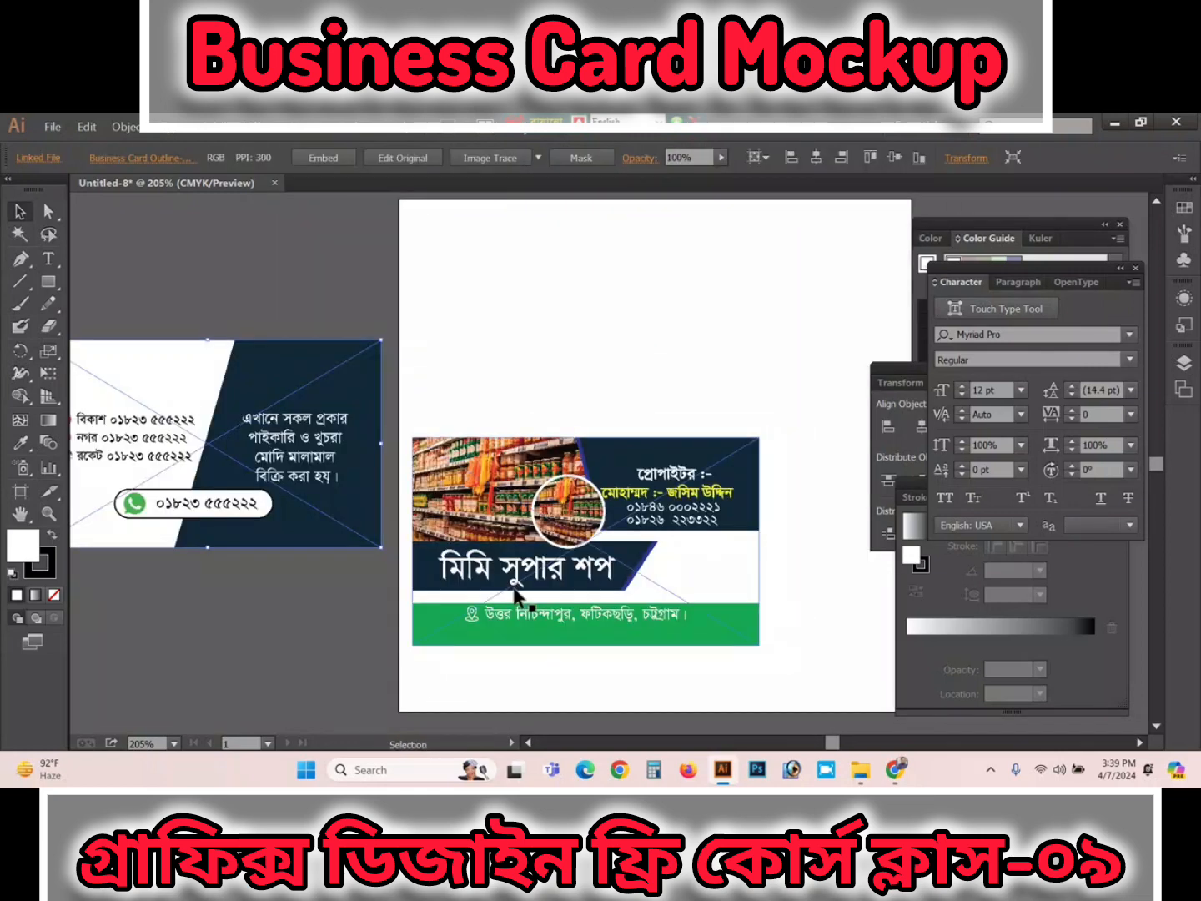
pyautogui.moveTo(571, 564); pyautogui.dragTo(190, 687)
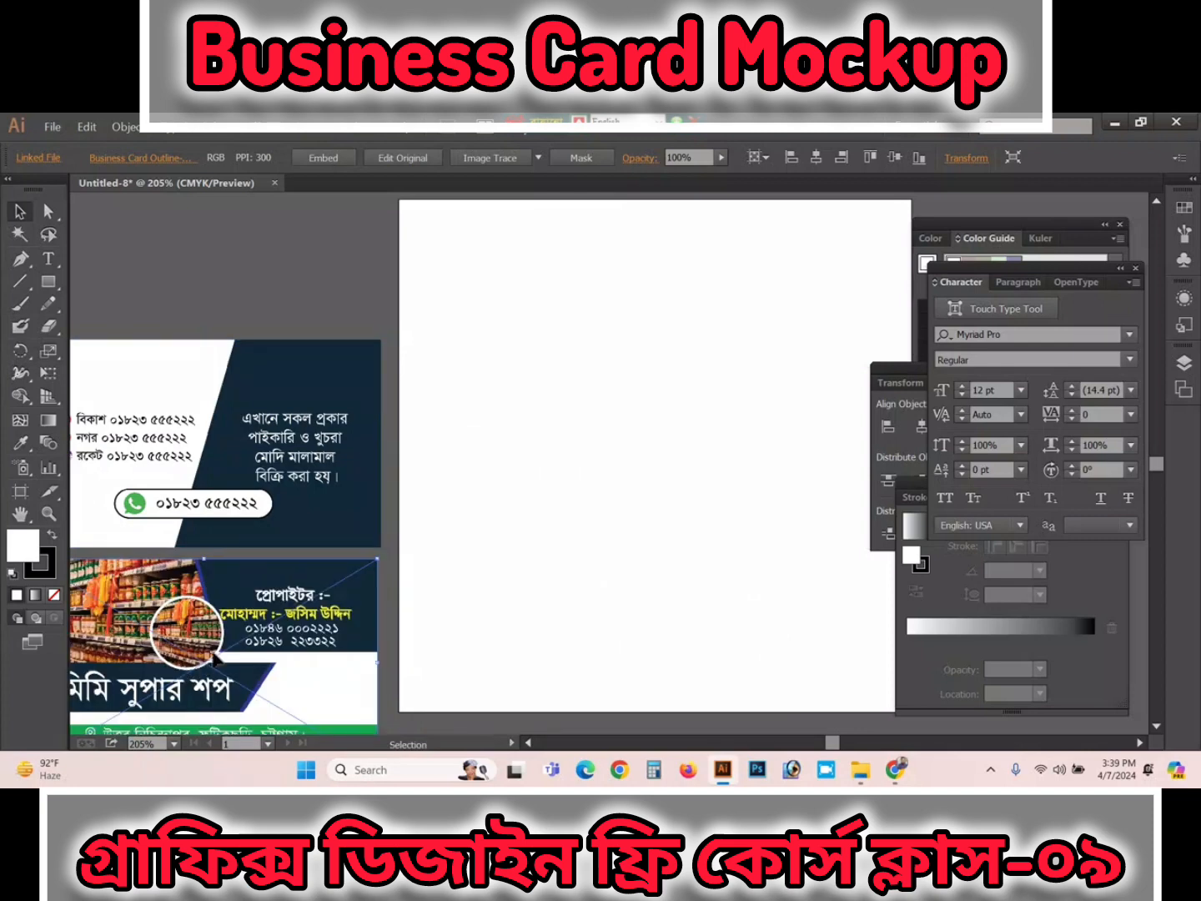
# Step: Embed the placed business card images in the document
pyautogui.scroll(-1, 230, 635)
pyautogui.click(346, 318)
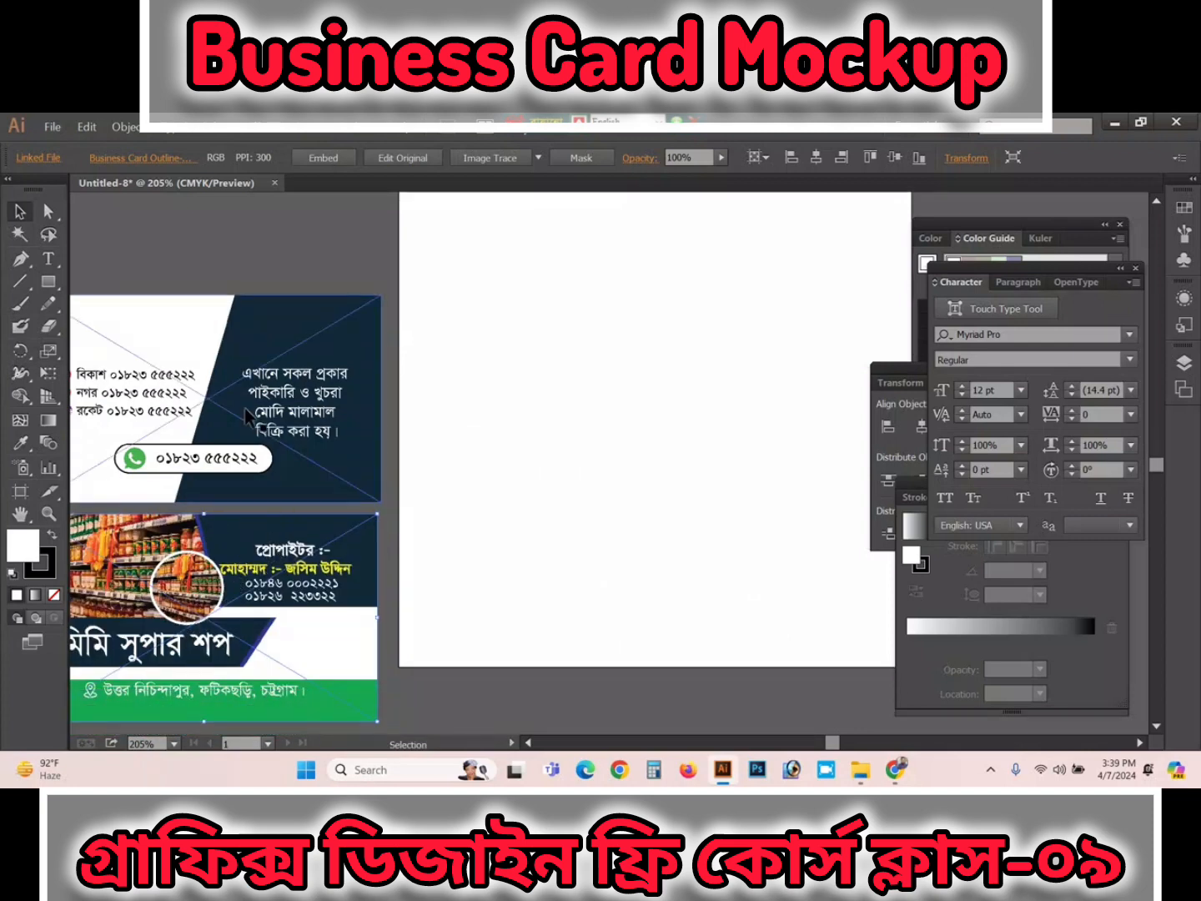
pyautogui.click(331, 159)
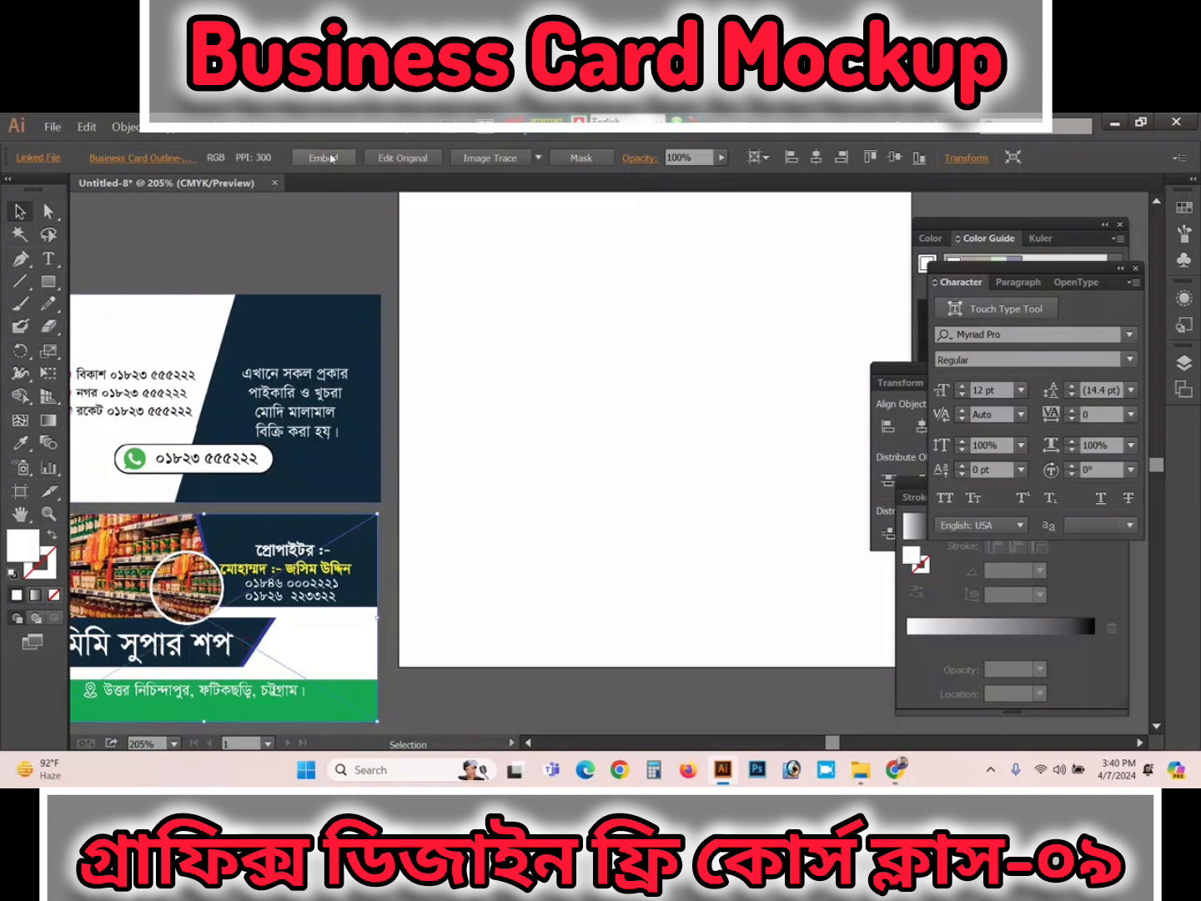
# Step: Create a 400 × 400 px rectangle on the artboard with the Rectangle tool
pyautogui.moveTo(561, 412); pyautogui.dragTo(372, 488)
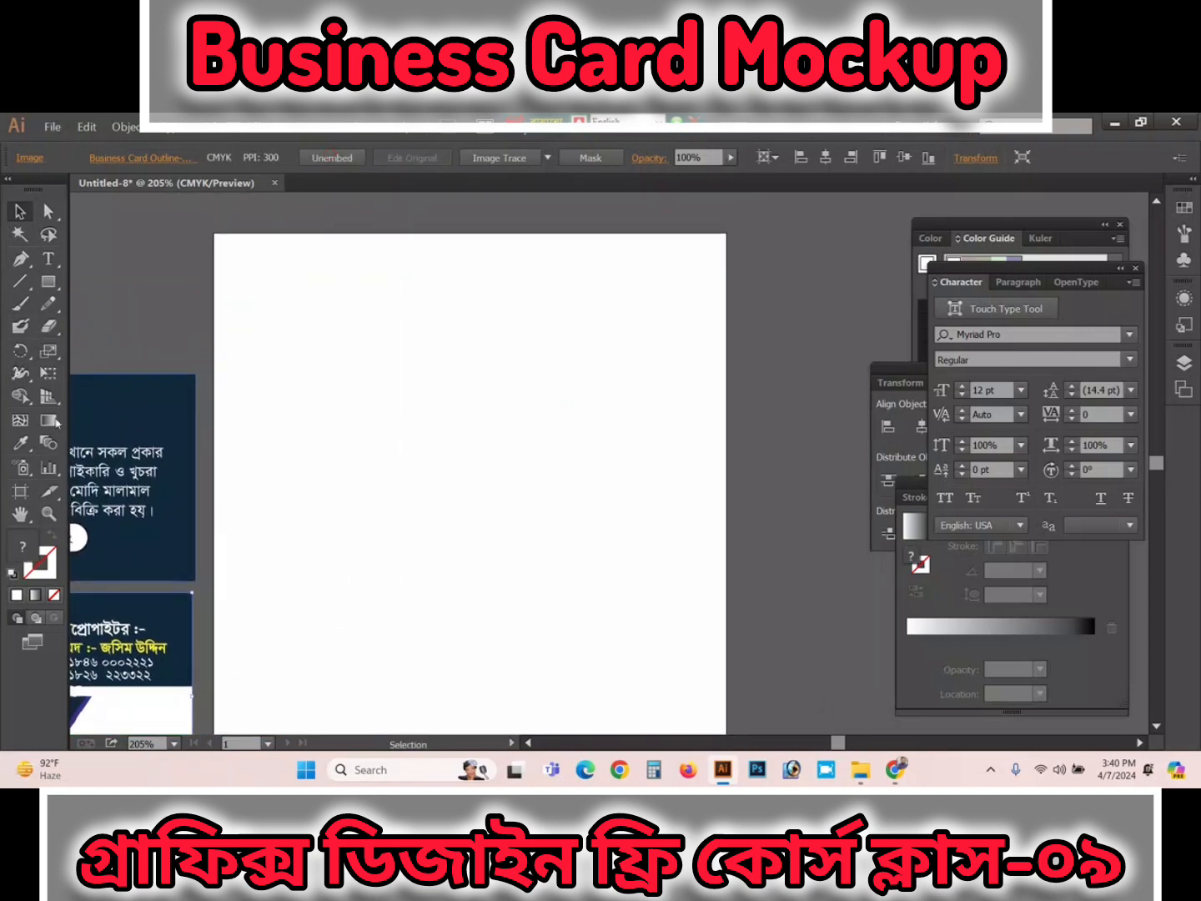
pyautogui.click(49, 281)
pyautogui.scroll(-1, 517, 375)
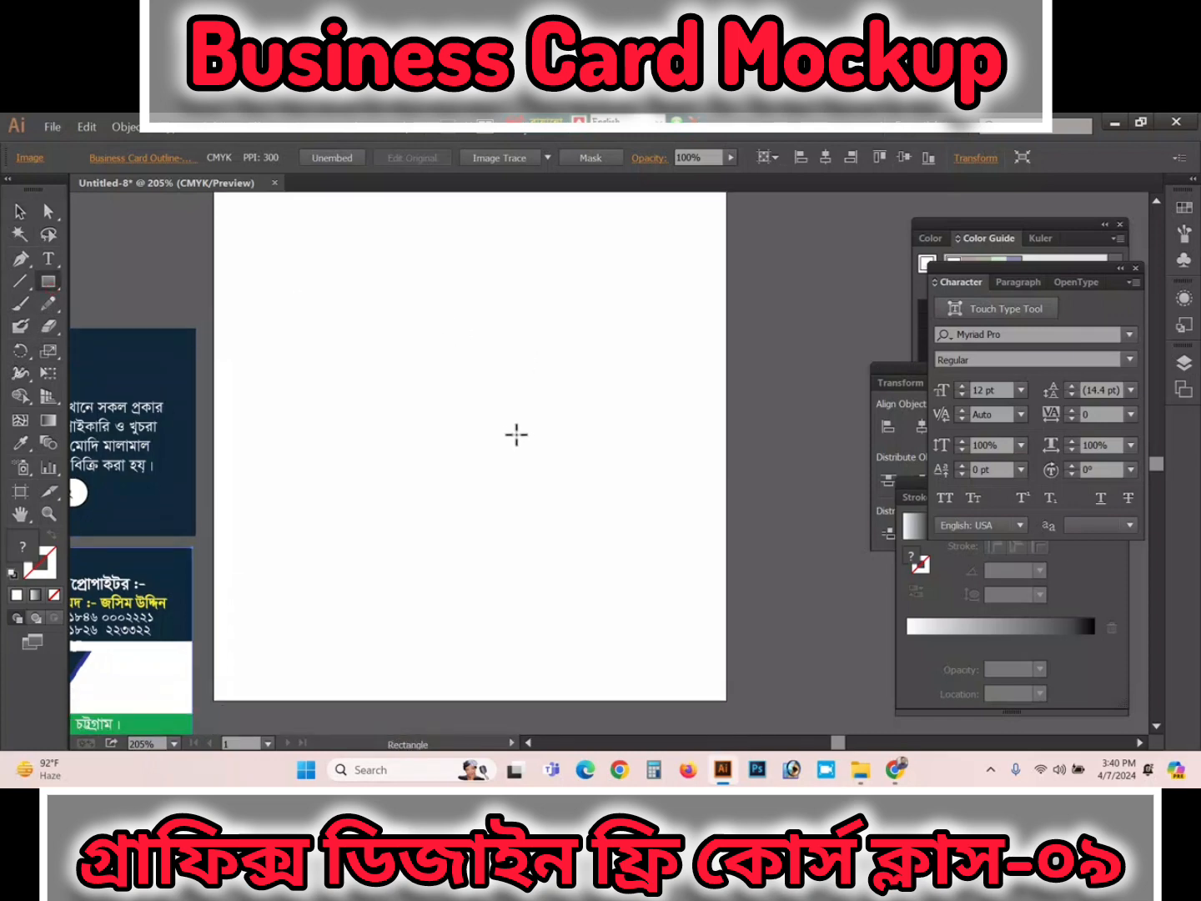
pyautogui.scroll(1, 516, 433)
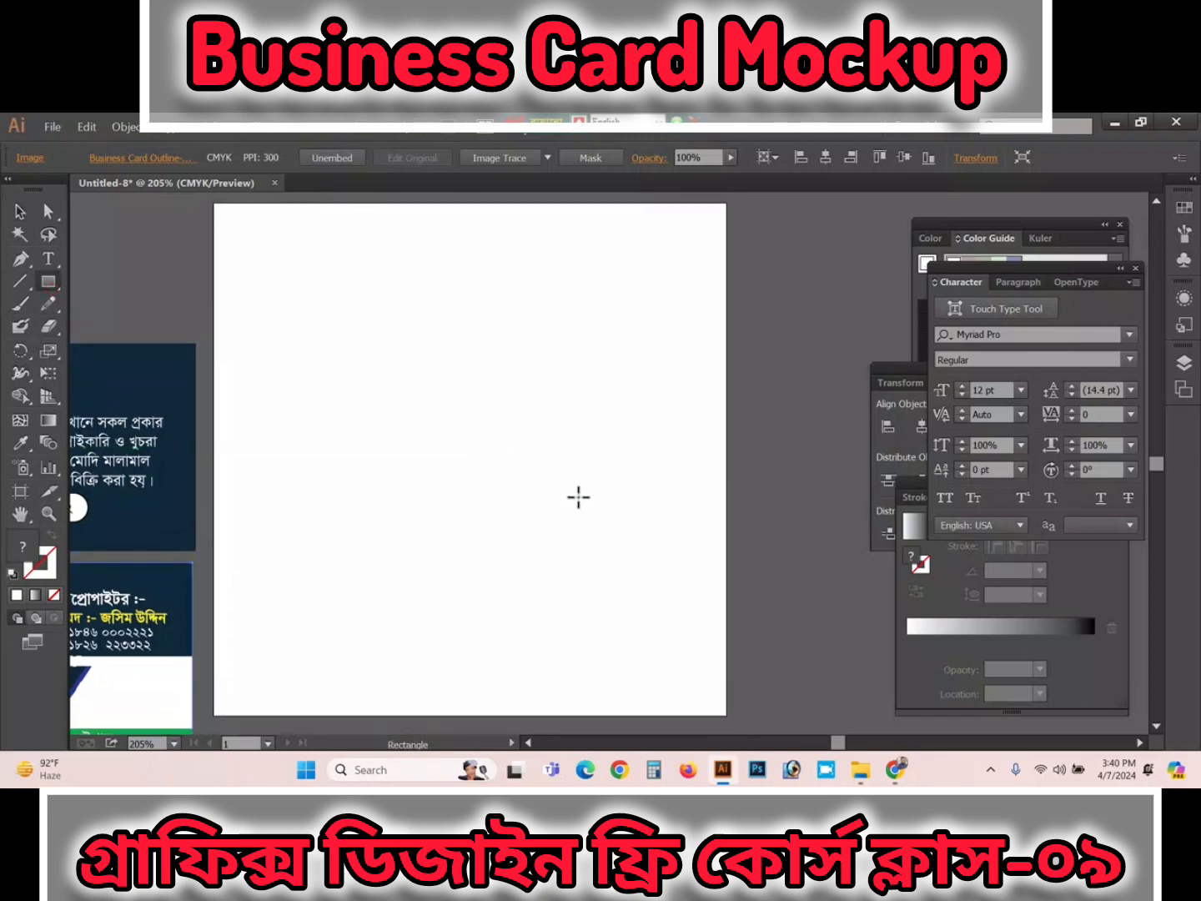
pyautogui.scroll(1, 579, 497)
pyautogui.moveTo(214, 219); pyautogui.dragTo(725, 650)
pyautogui.hotkey('ctrl', 'shift', 'a')
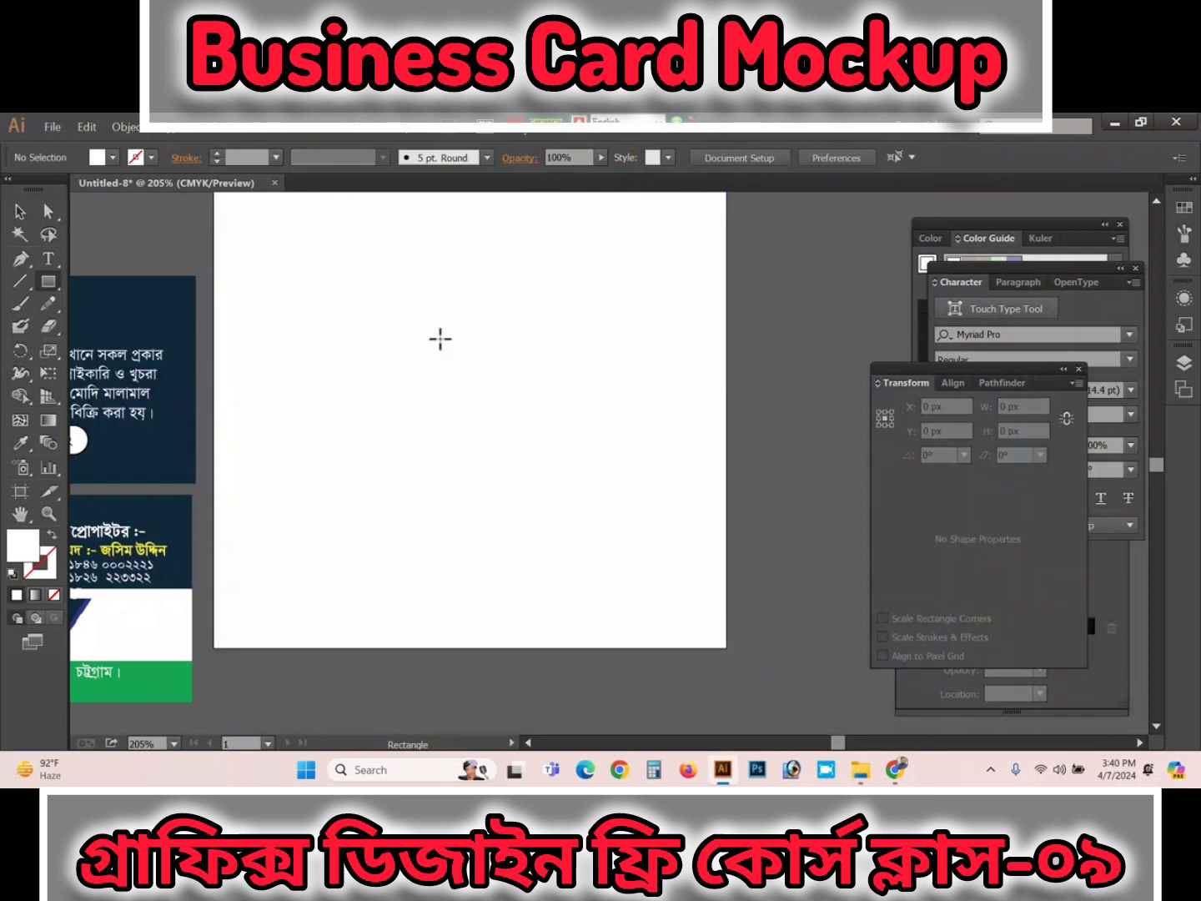
pyautogui.click(440, 338)
pyautogui.click(528, 399)
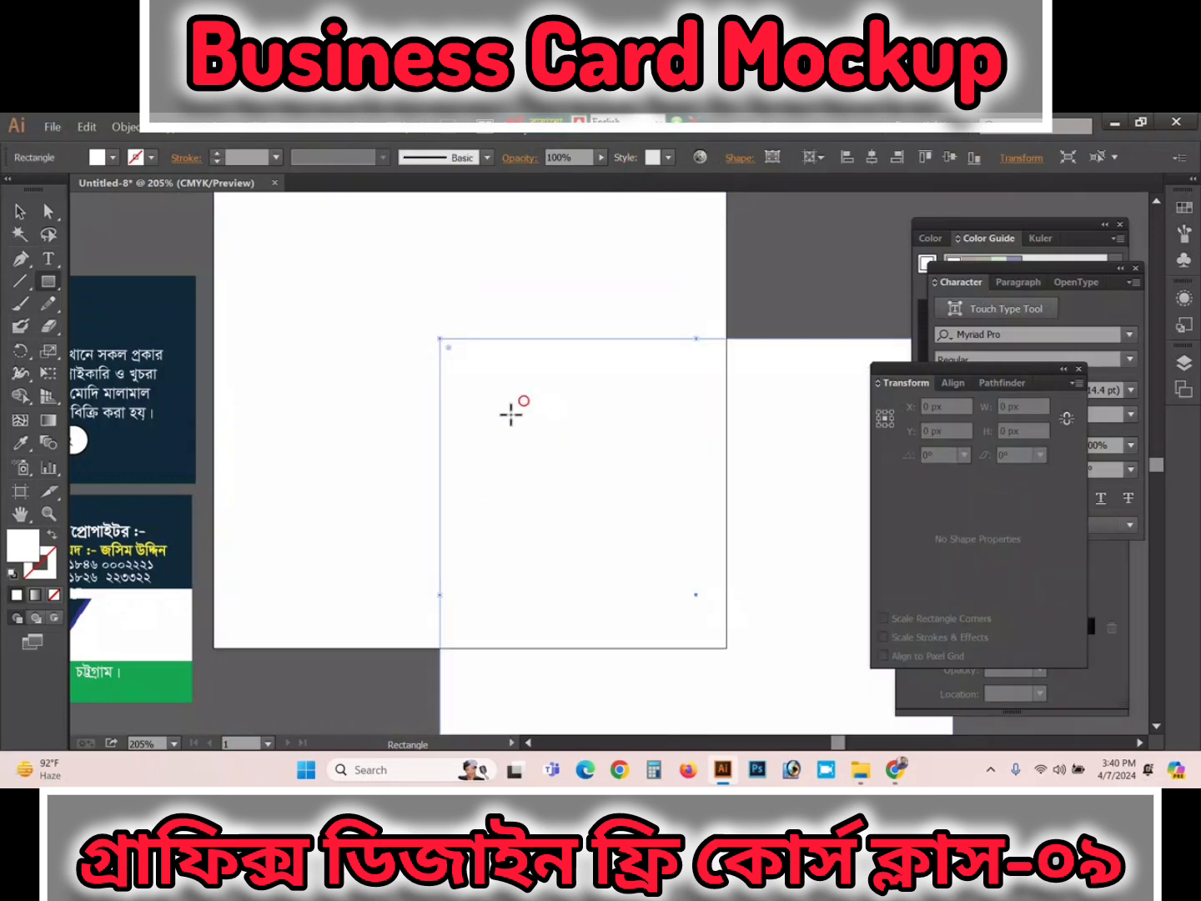
# Step: Fill the new rectangle with the dark navy sampled from the back card image using the Eyedropper
pyautogui.scroll(1, 488, 464)
pyautogui.click(19, 442)
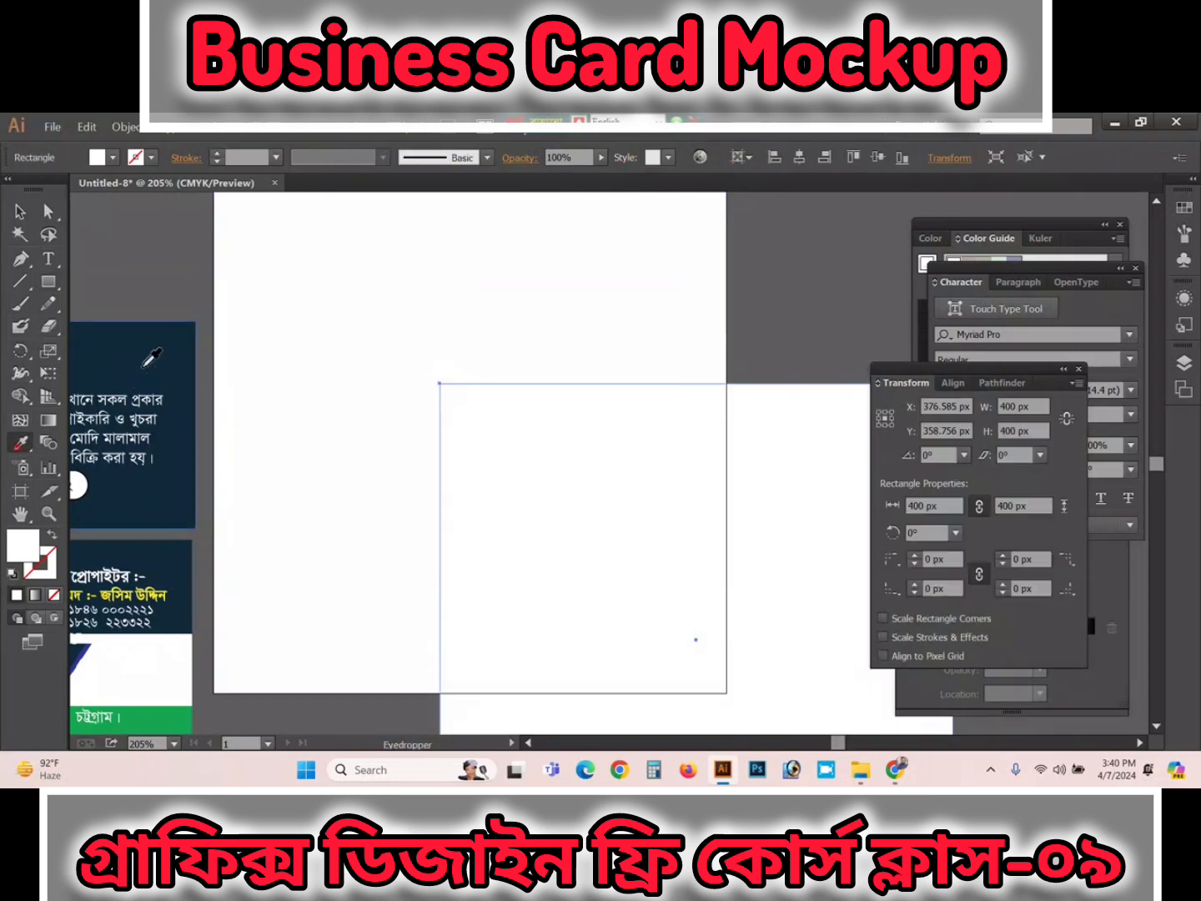
pyautogui.click(142, 367)
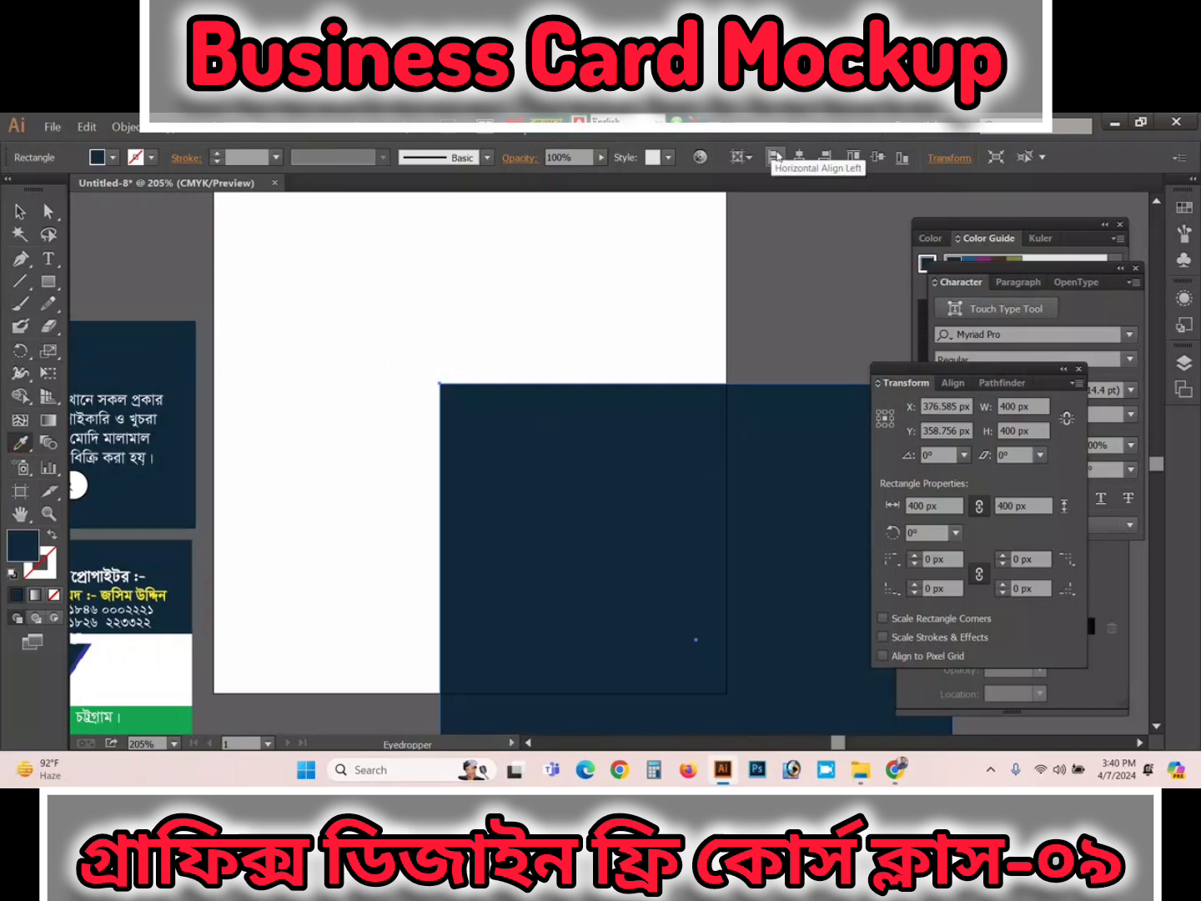
# Step: Centre the navy rectangle horizontally and vertically on the artboard and deselect it
pyautogui.click(800, 161)
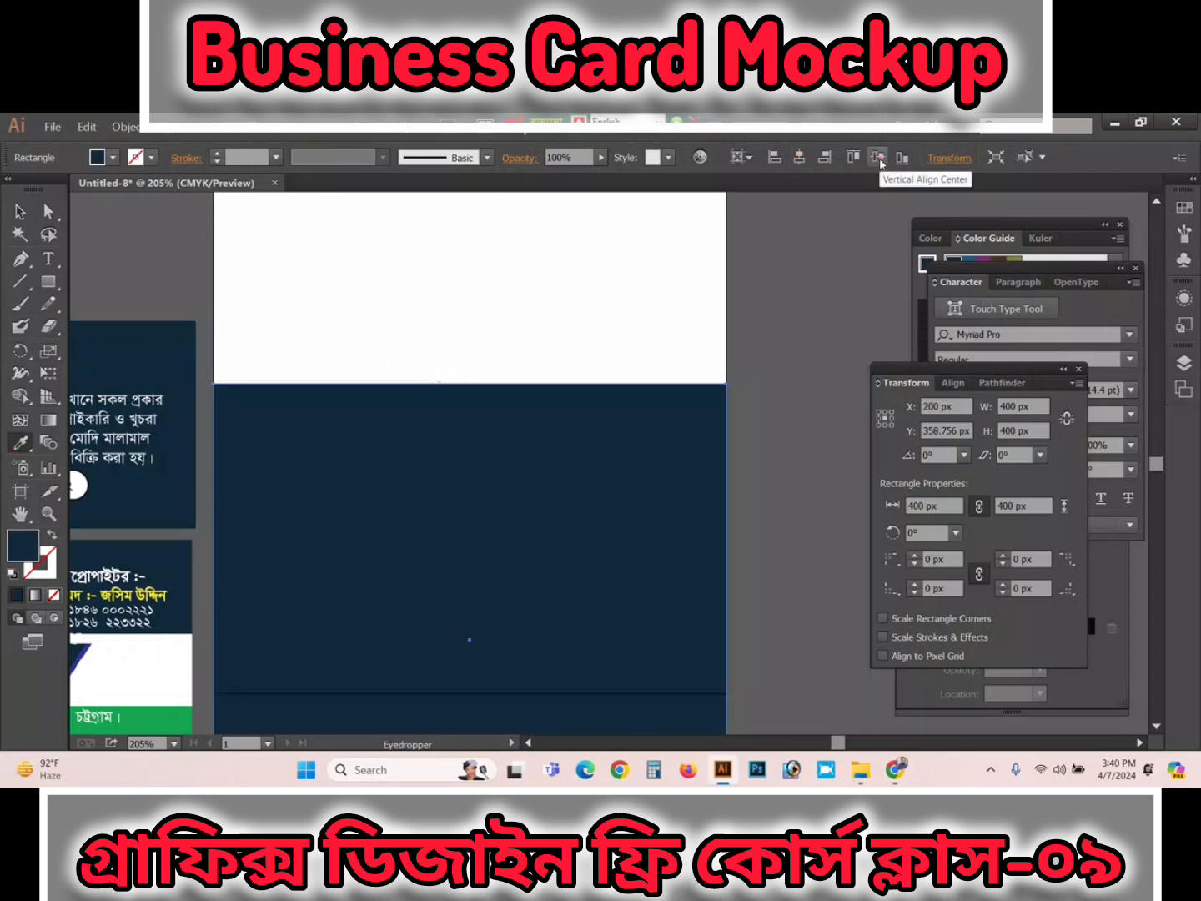
pyautogui.click(877, 158)
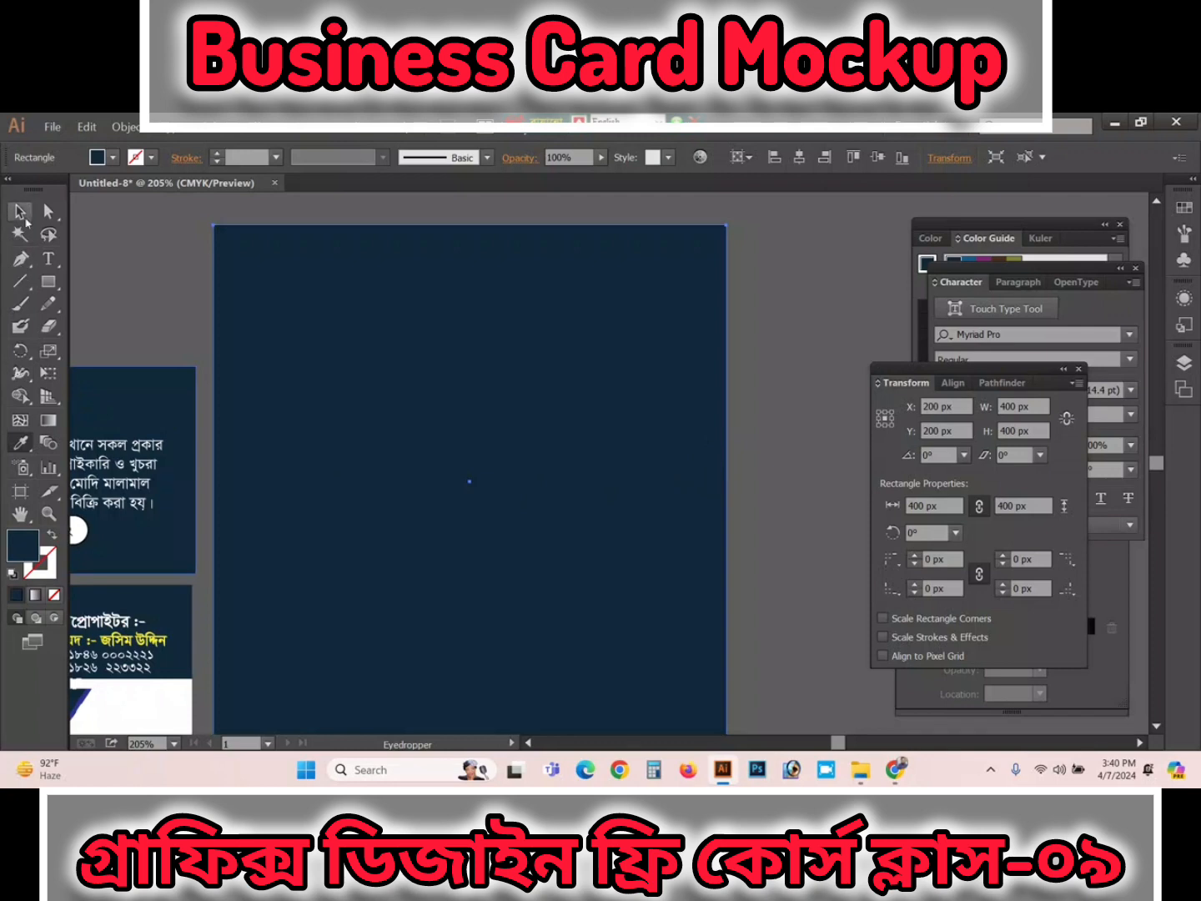
pyautogui.press('v')
pyautogui.click(778, 403)
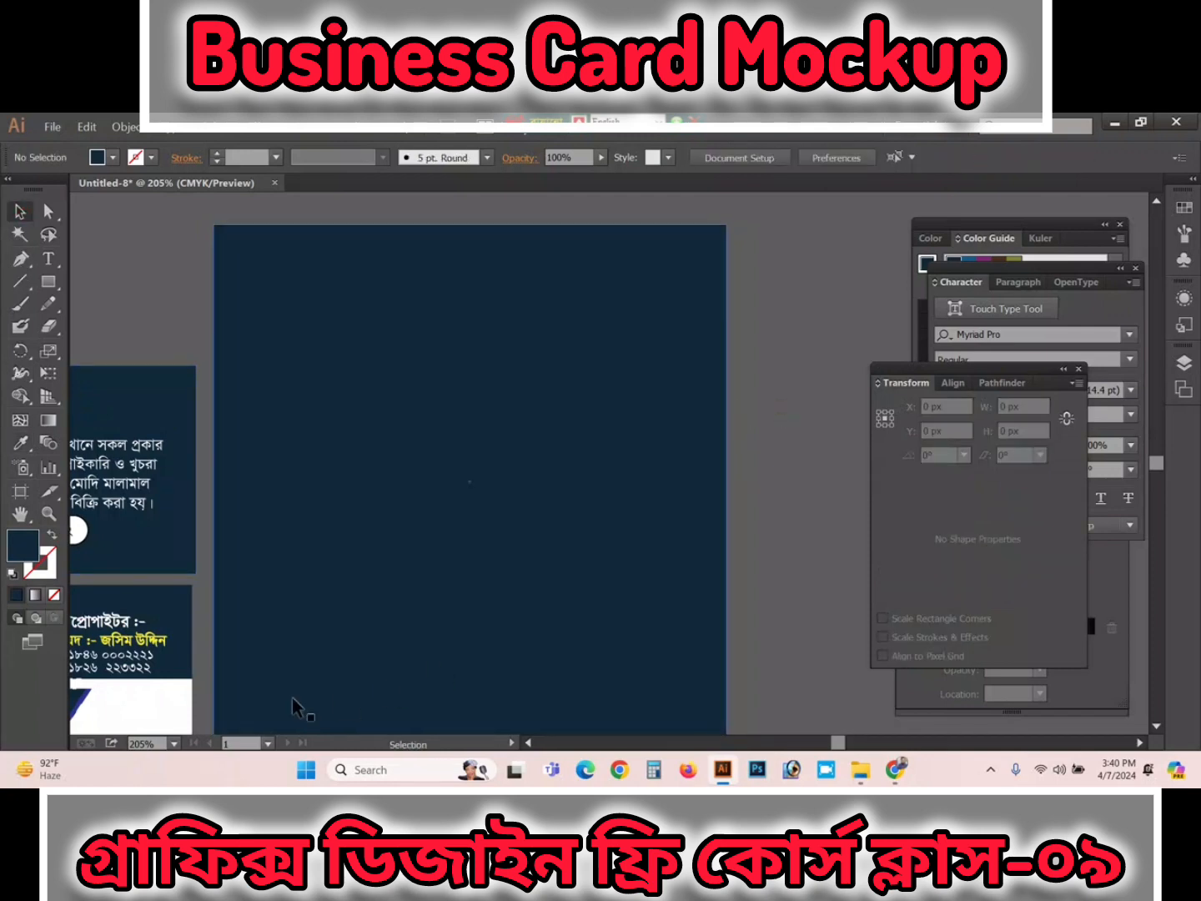
# Step: Bring the back card image in front of the navy square and place it beside the square's right edge
pyautogui.moveTo(153, 490); pyautogui.dragTo(492, 481)
pyautogui.rightClick(364, 488)
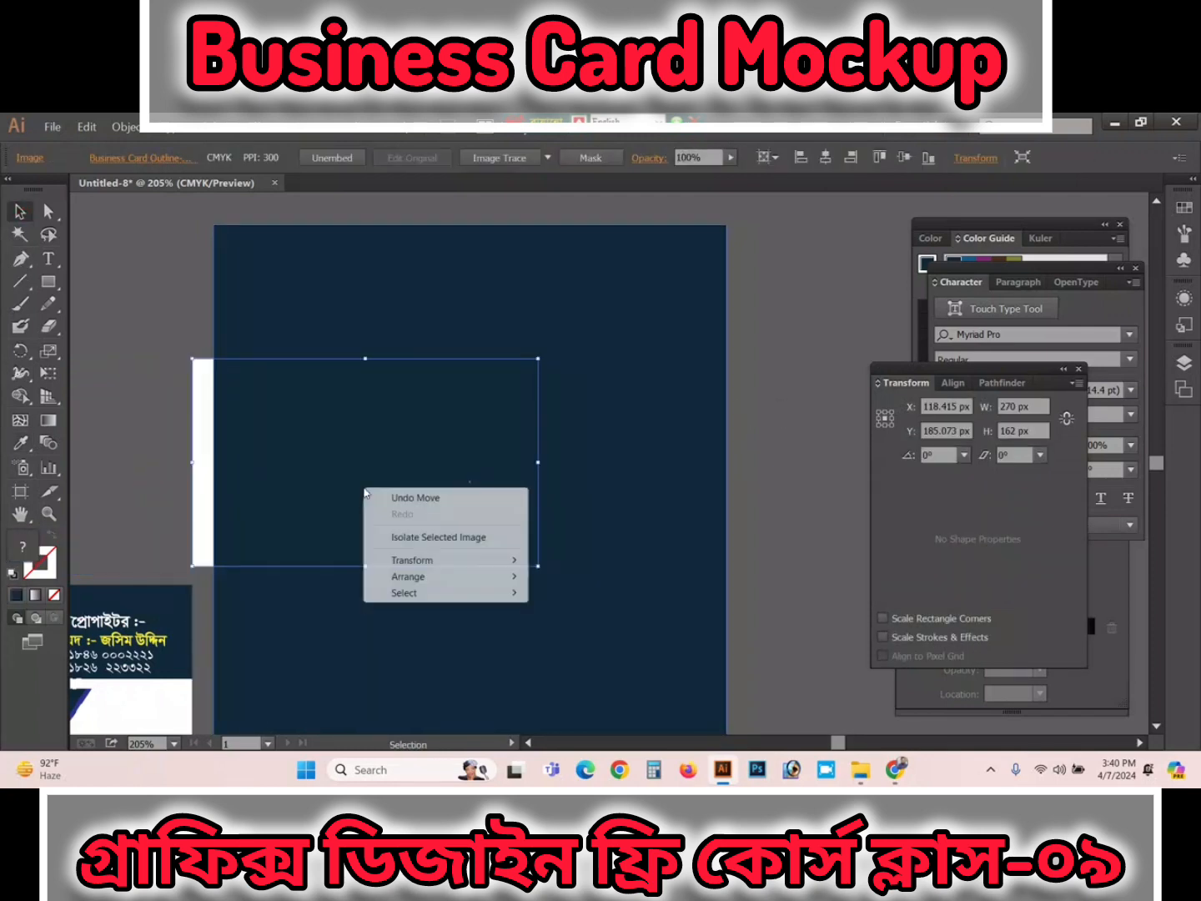
pyautogui.moveTo(439, 574)
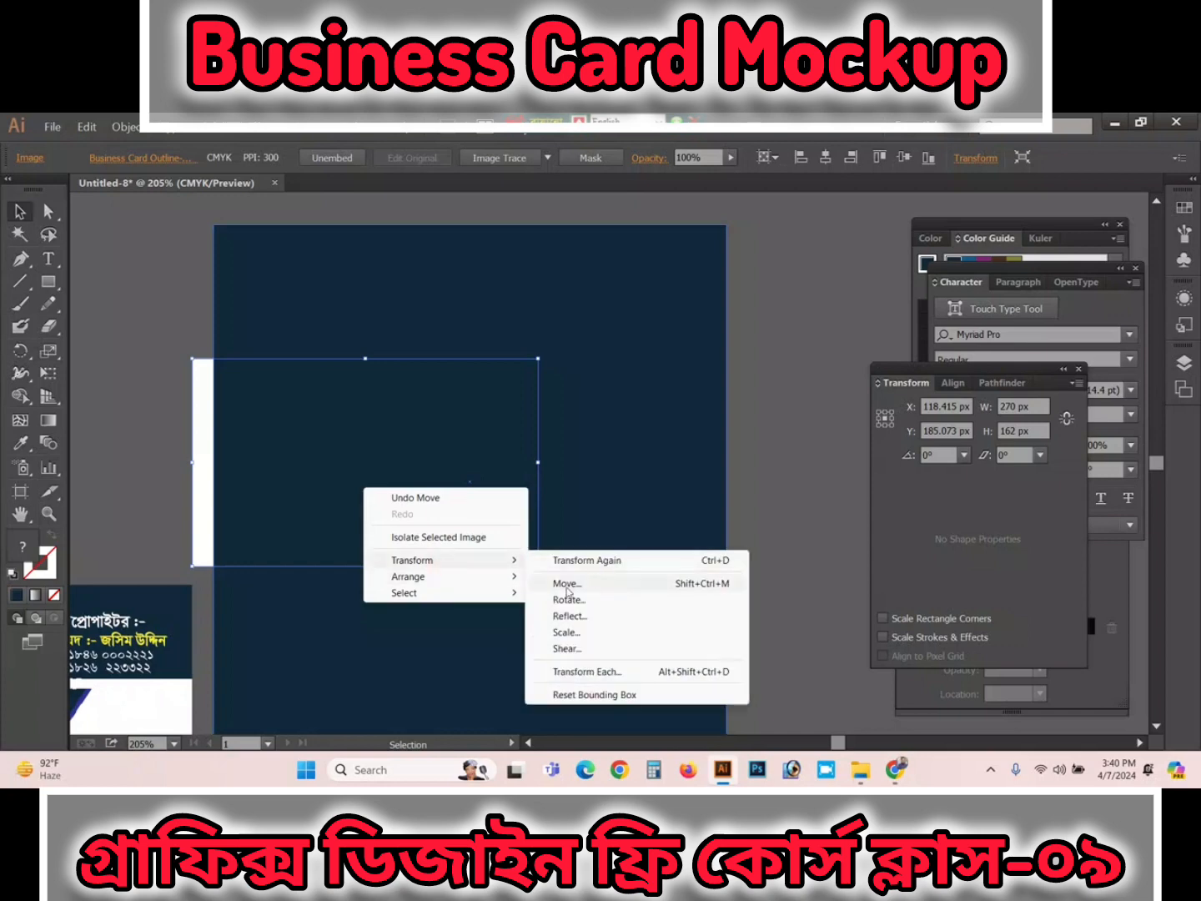
pyautogui.click(556, 583)
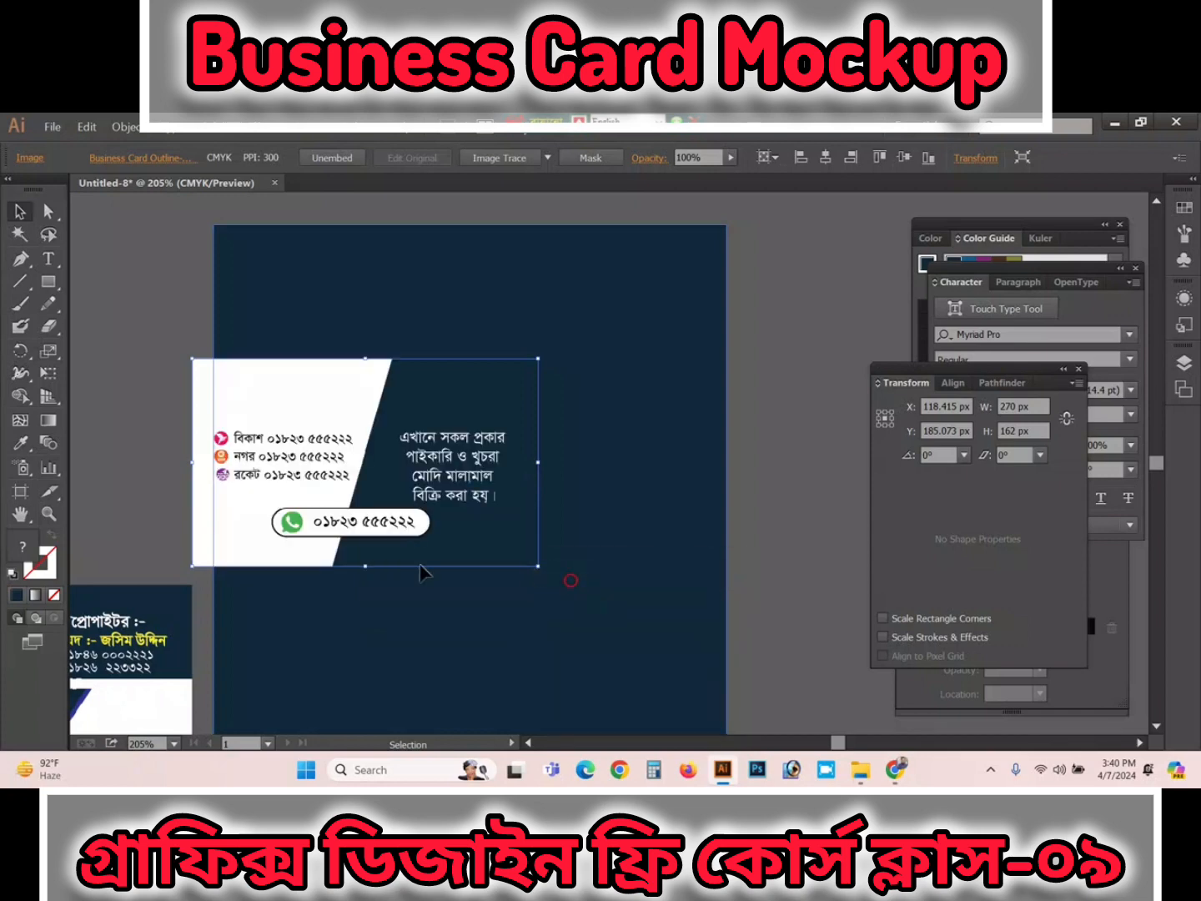
pyautogui.moveTo(437, 488); pyautogui.dragTo(512, 473)
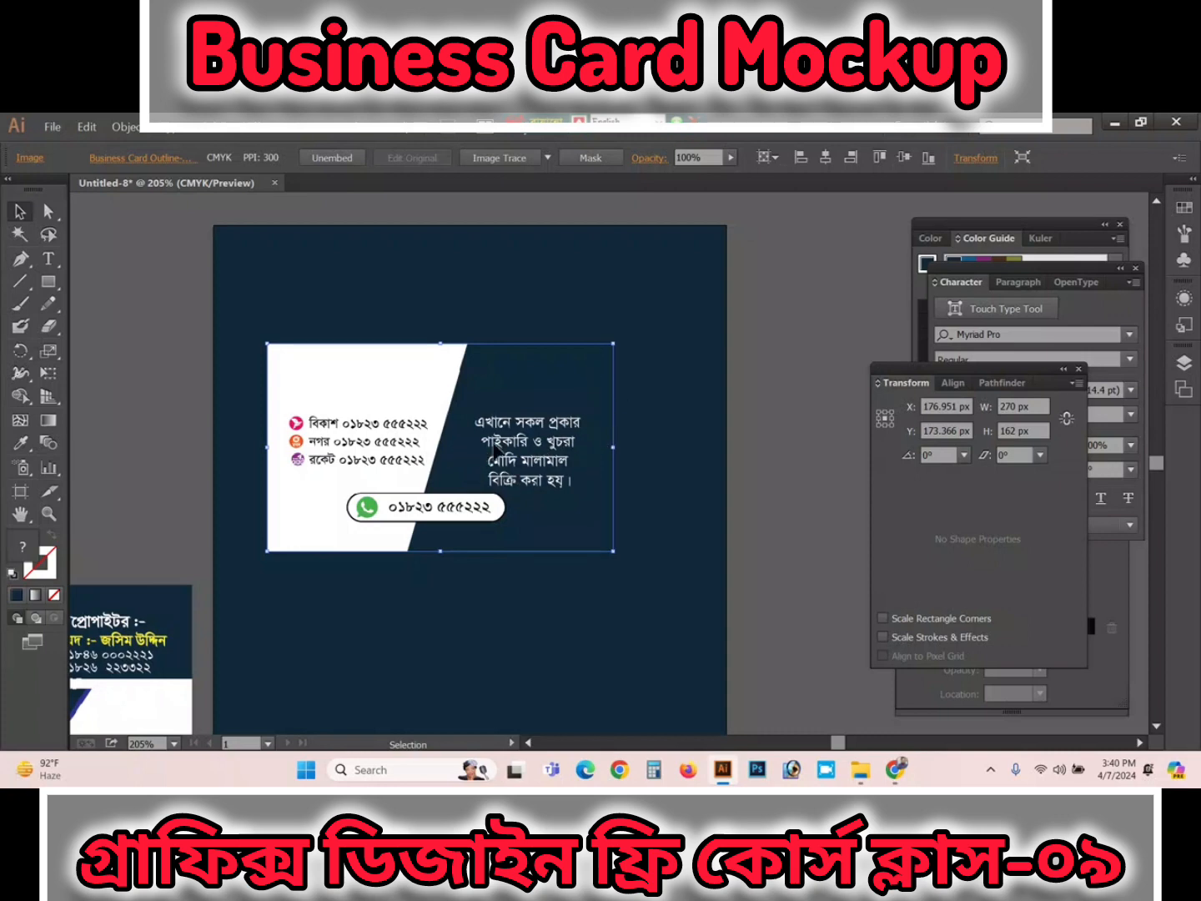
pyautogui.moveTo(498, 452); pyautogui.dragTo(929, 297)
# Step: Try a brighter dark blue from the colour spectrum as the background square's fill
pyautogui.click(612, 304)
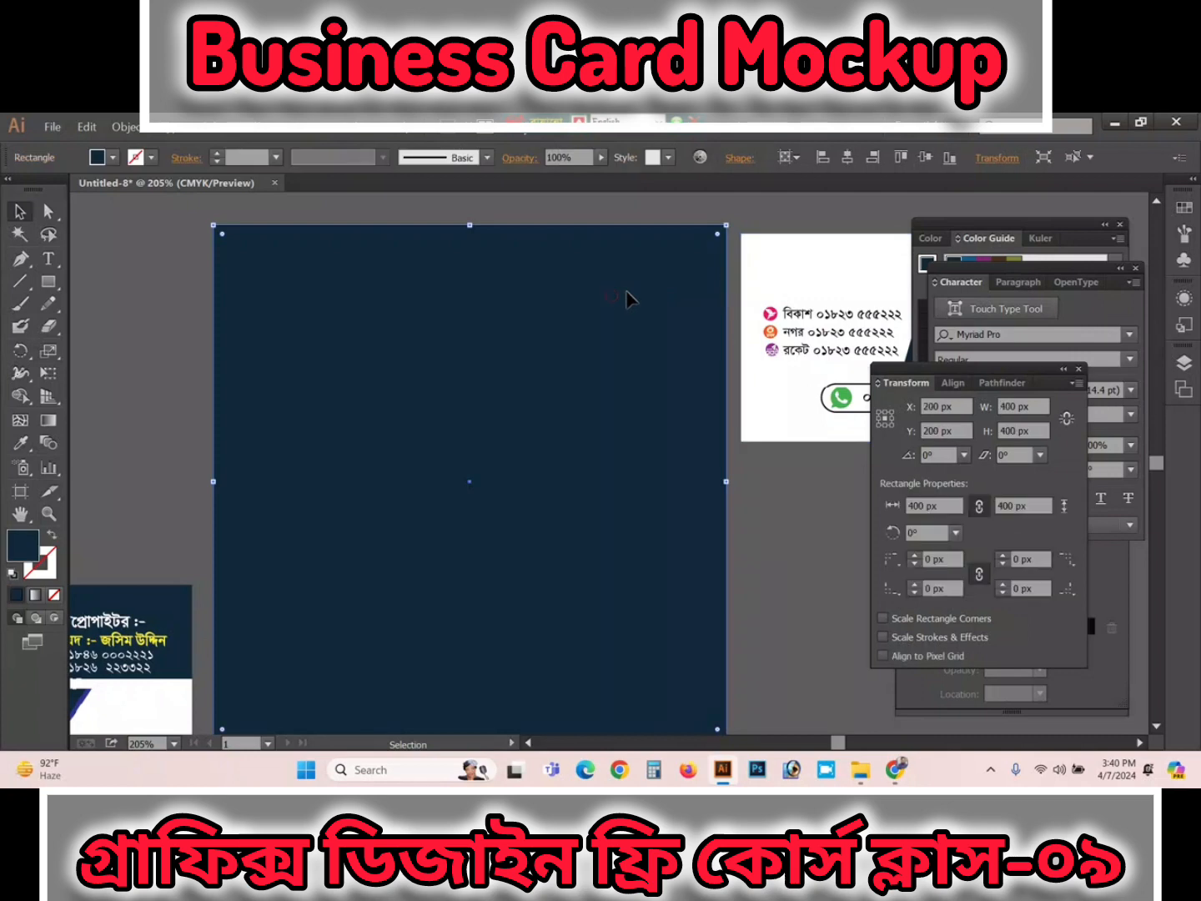
pyautogui.doubleClick(611, 386)
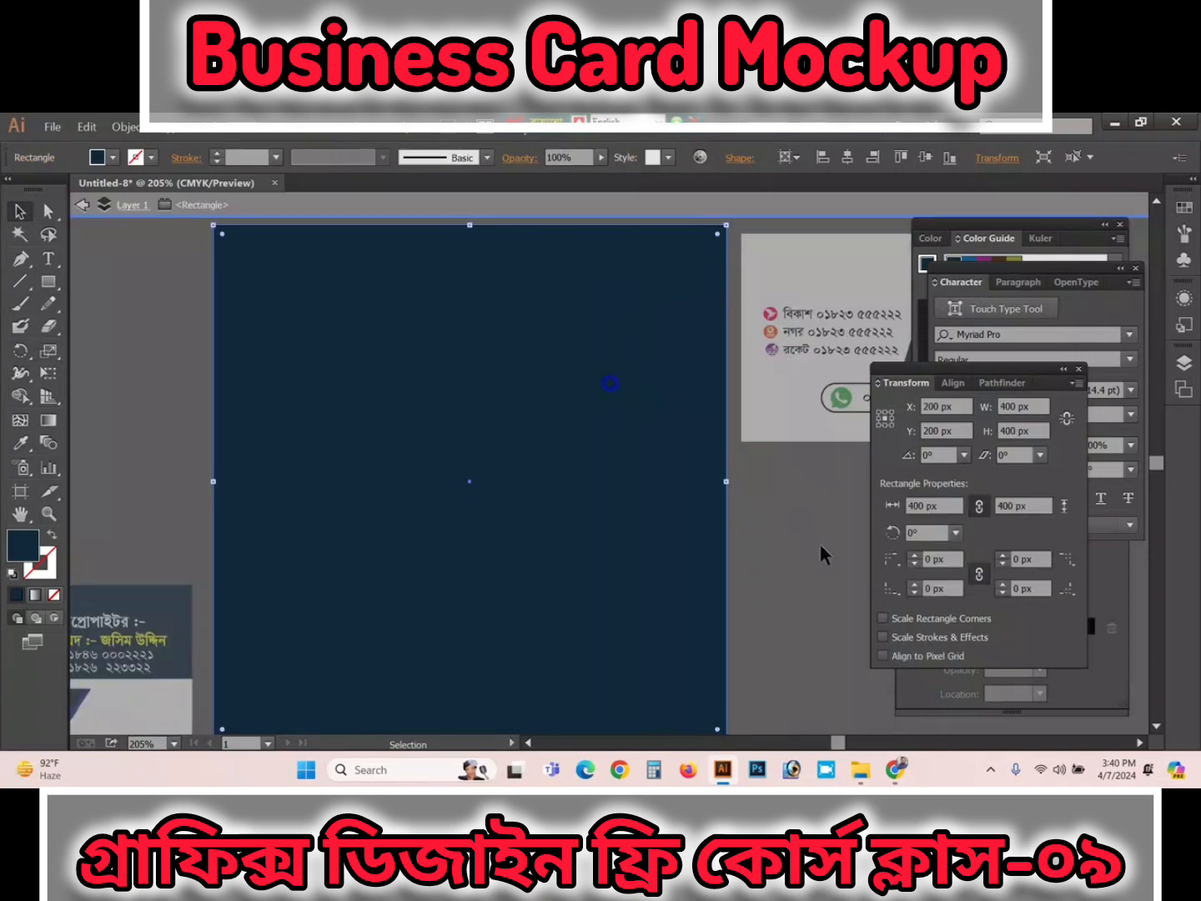
pyautogui.click(1106, 306)
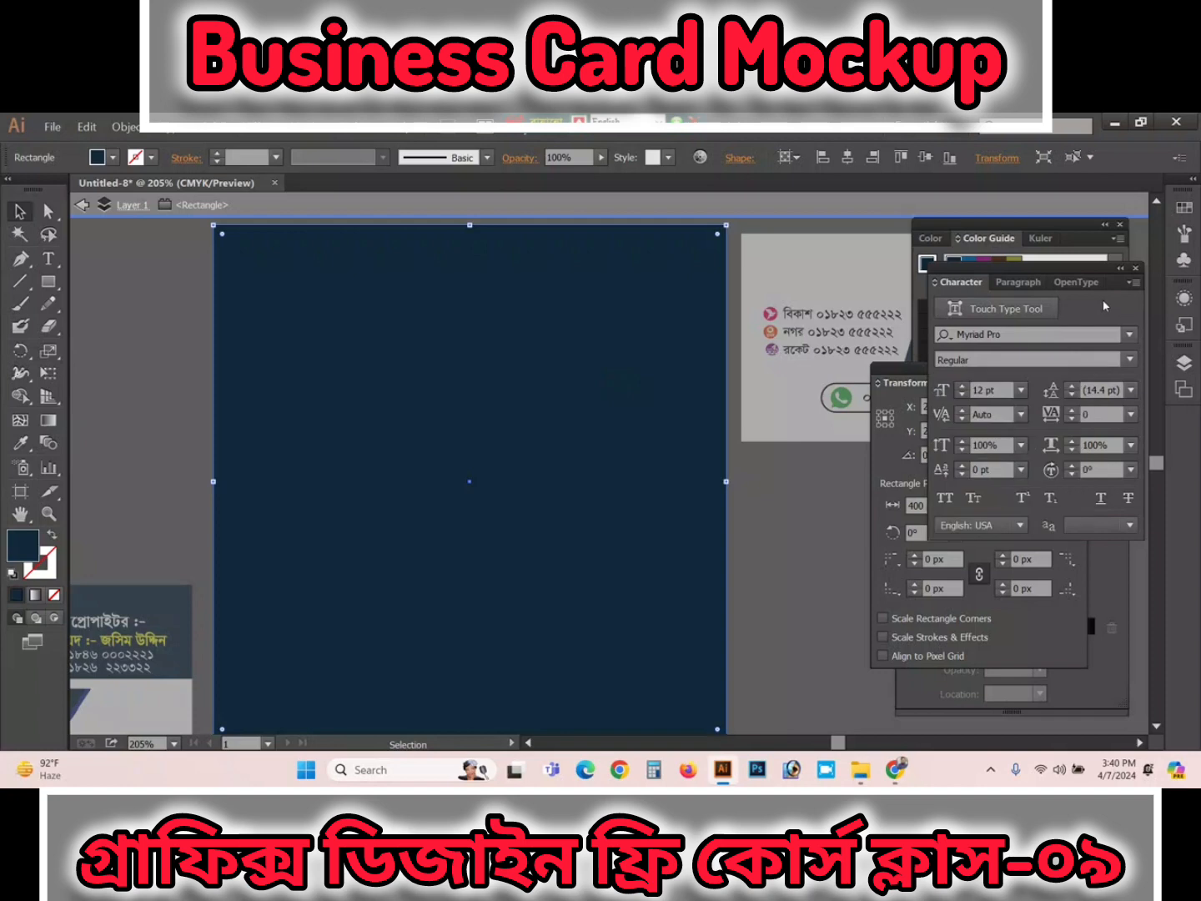
pyautogui.click(1109, 603)
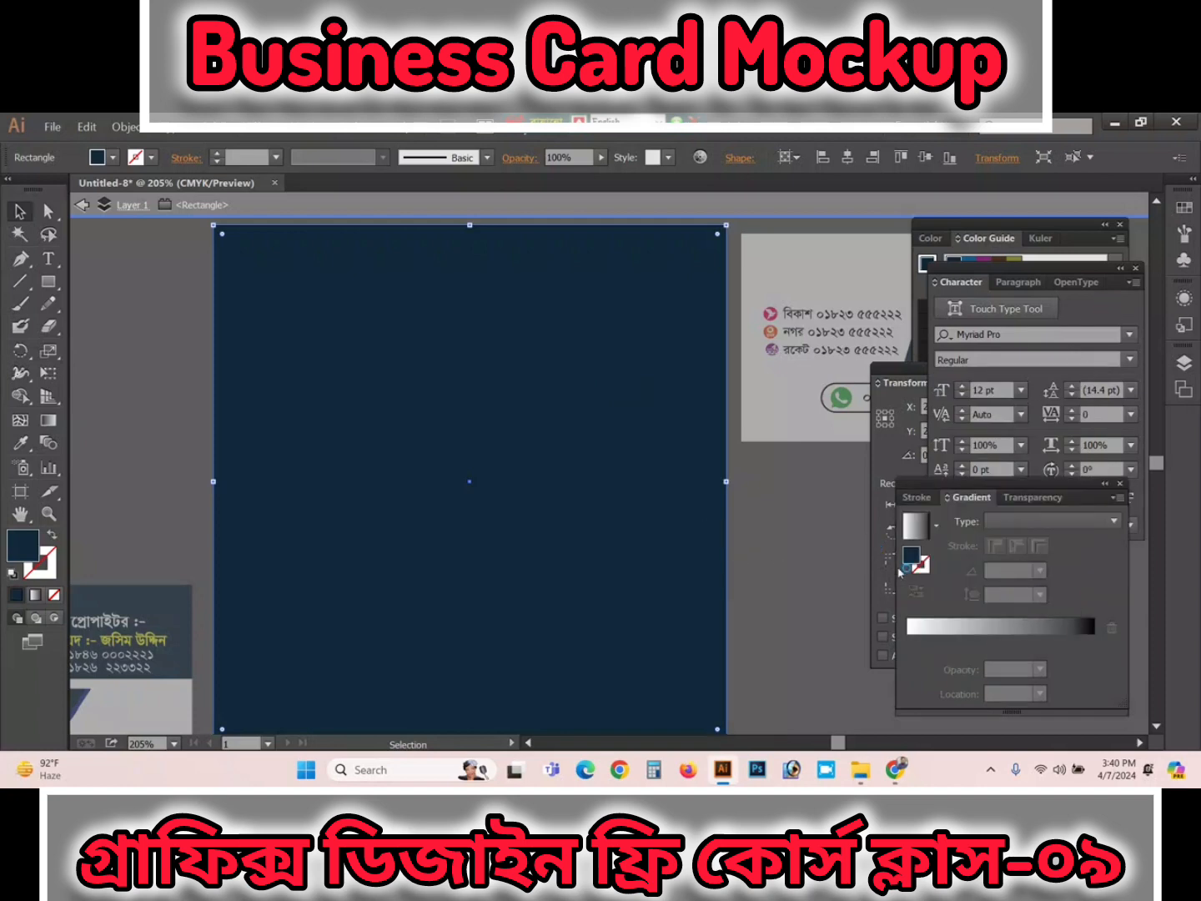
pyautogui.click(352, 131)
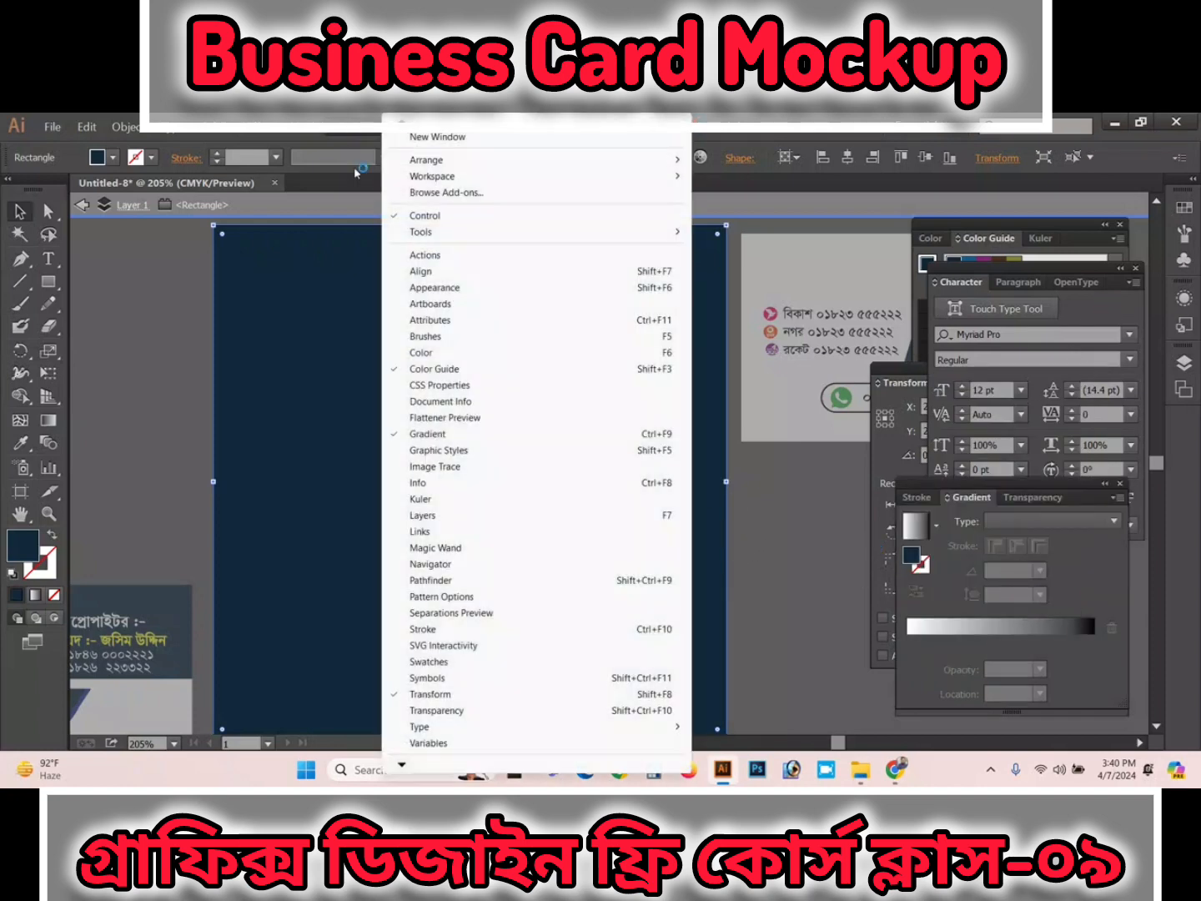
pyautogui.click(432, 354)
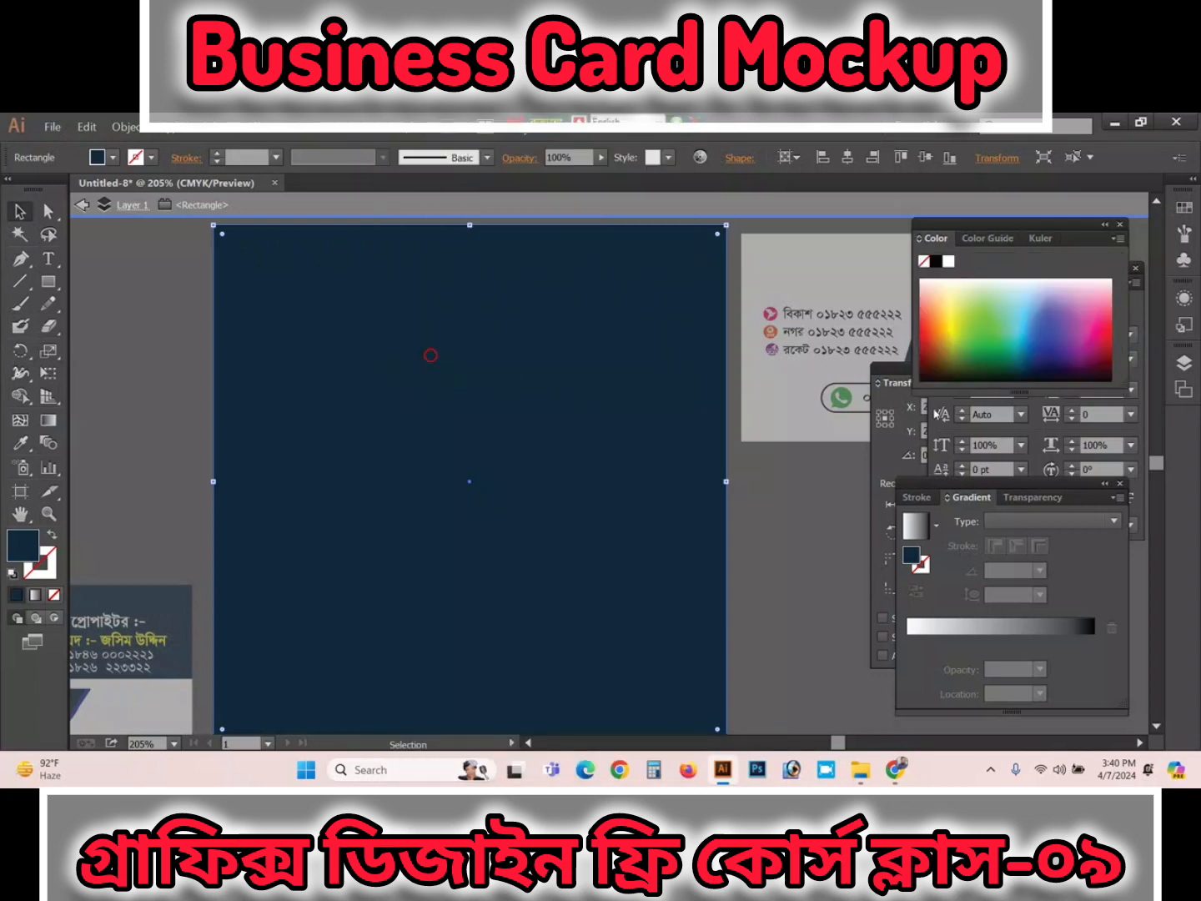
pyautogui.click(1001, 349)
pyautogui.click(1040, 350)
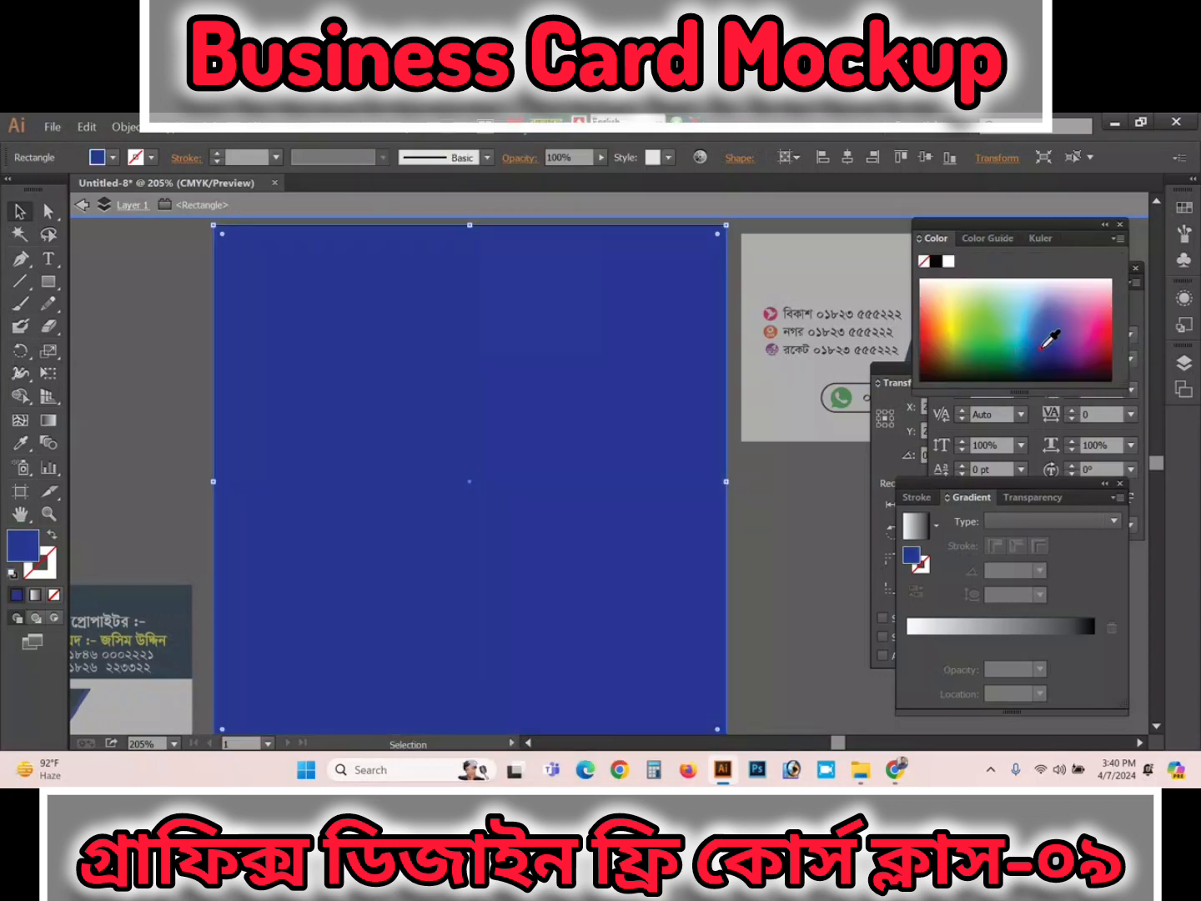
pyautogui.moveTo(1045, 358); pyautogui.dragTo(1025, 365)
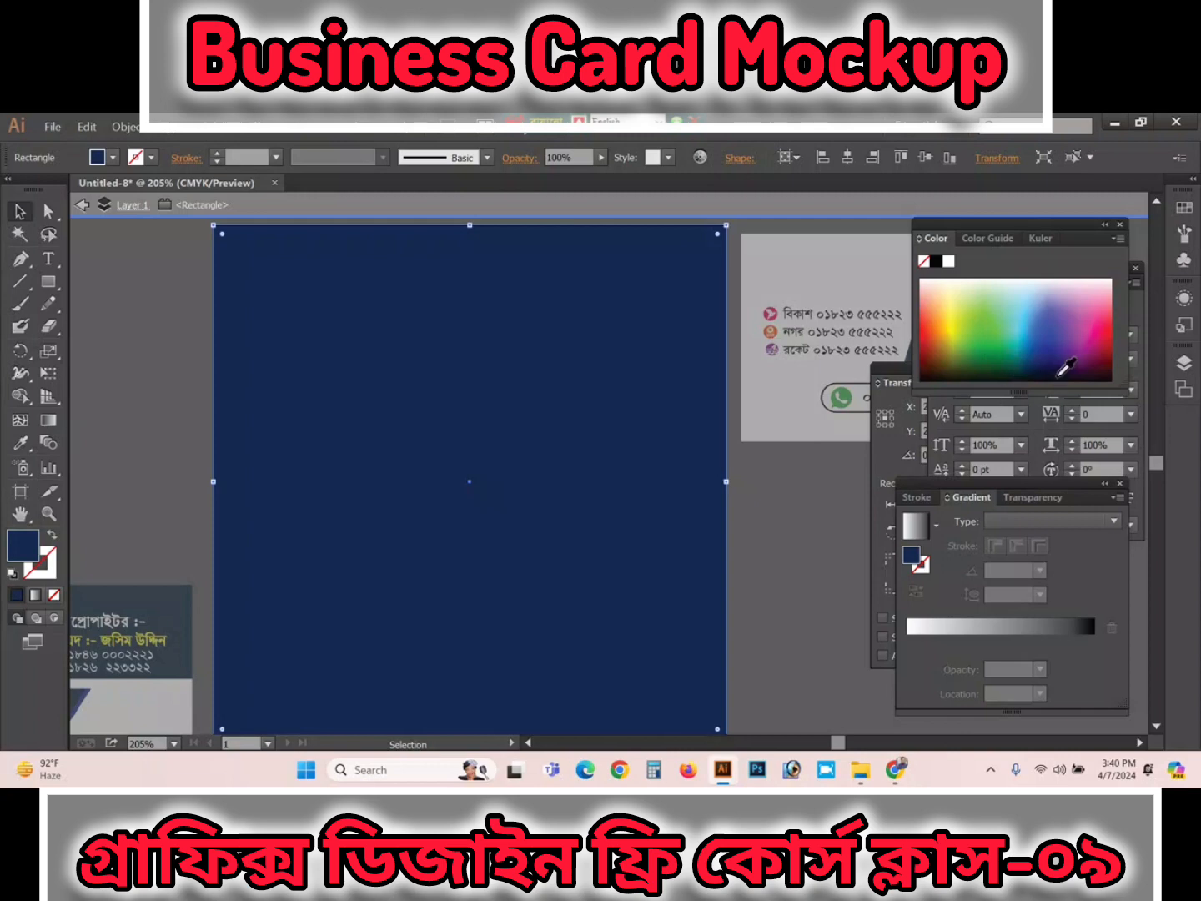
pyautogui.click(992, 242)
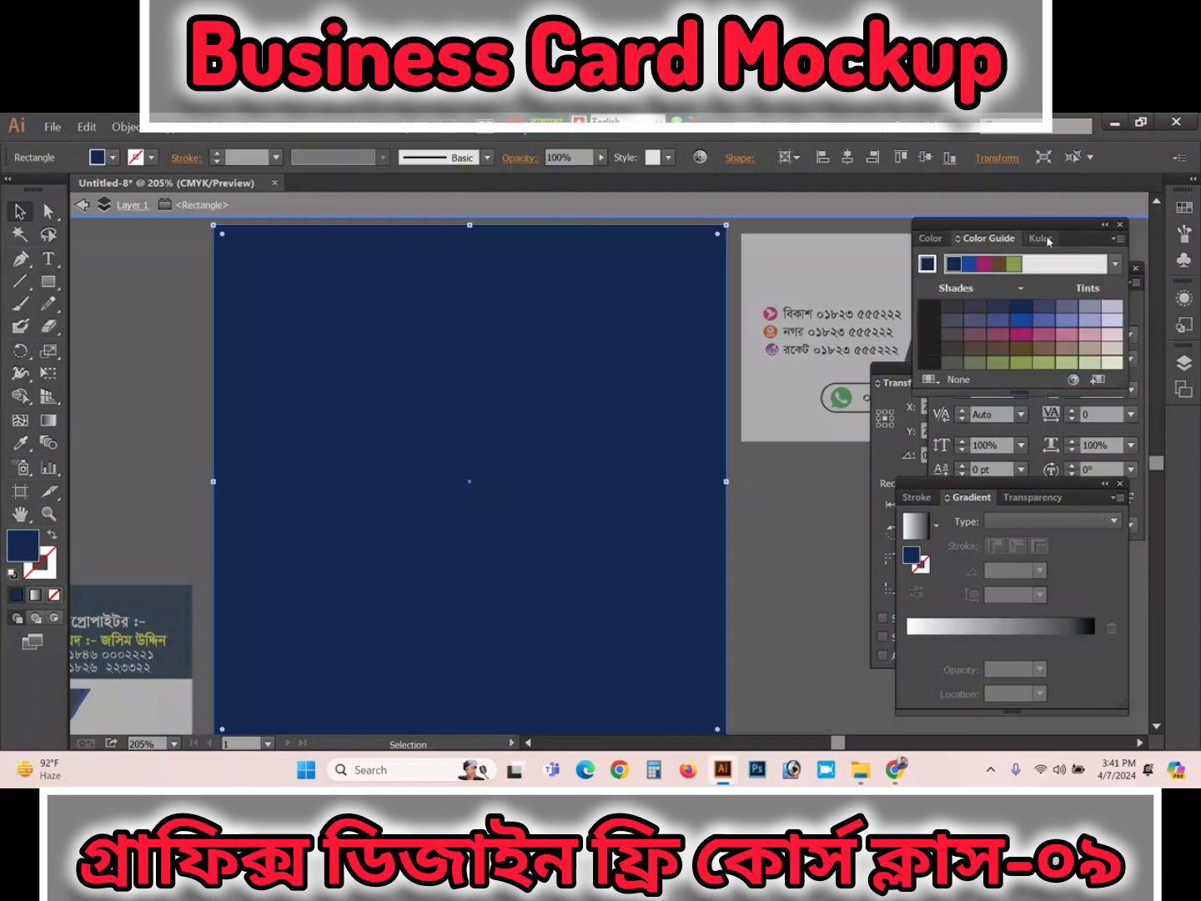
pyautogui.click(1042, 238)
pyautogui.click(1120, 225)
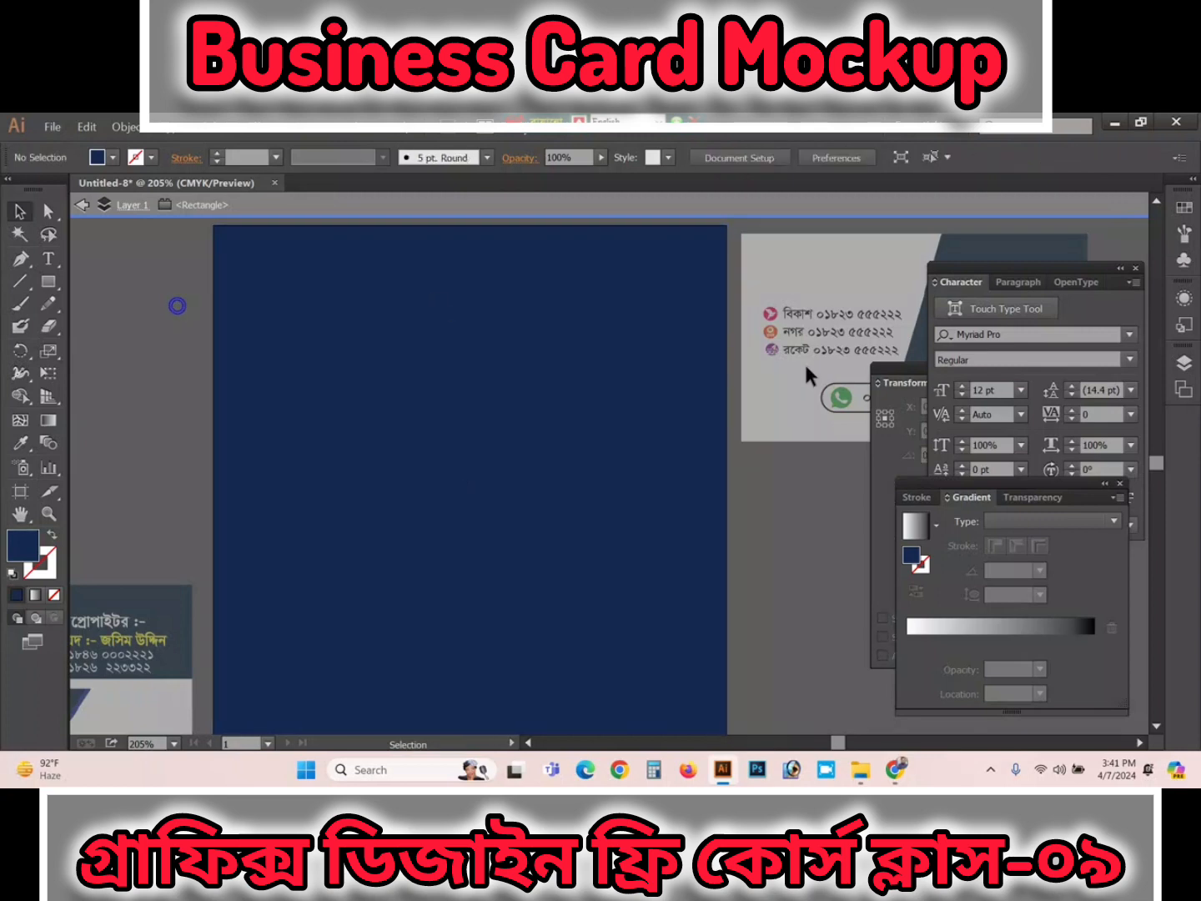
pyautogui.click(637, 214)
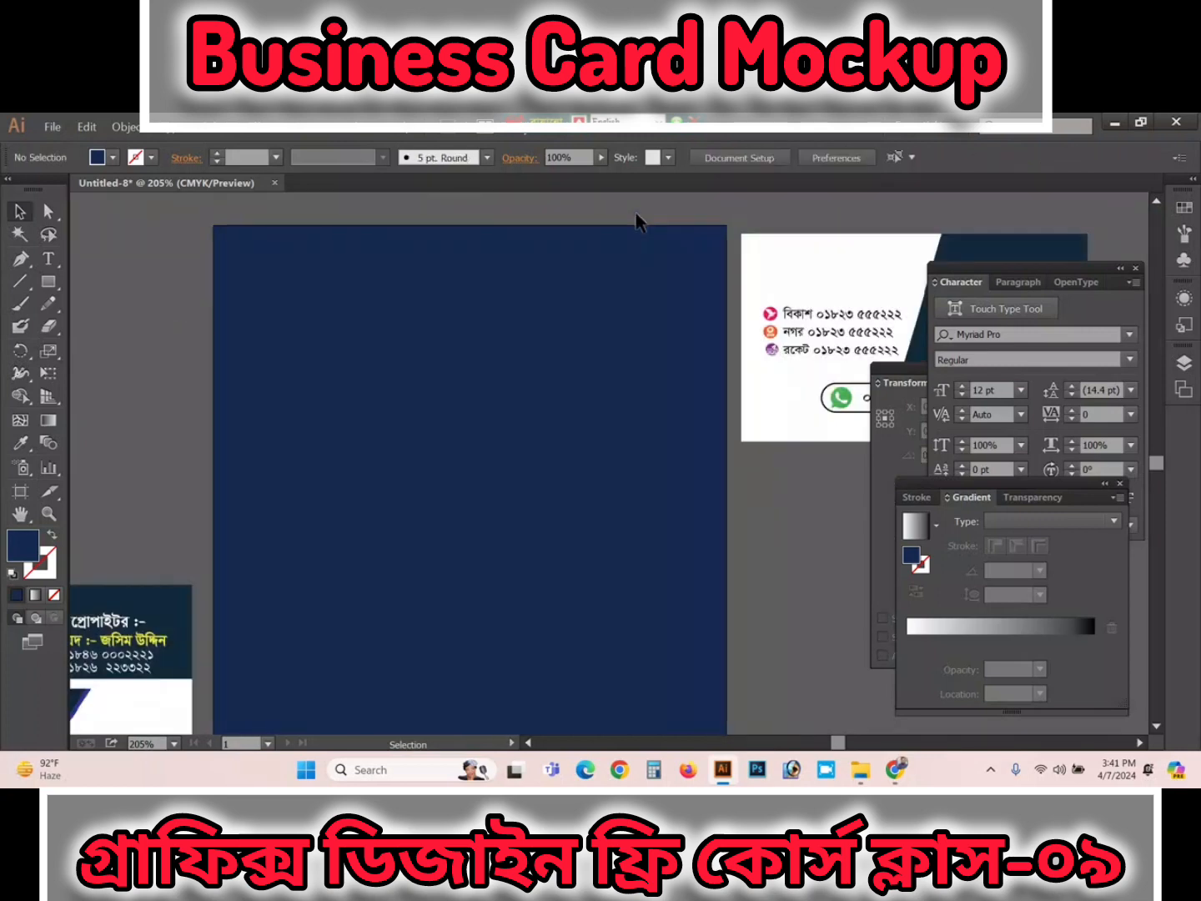
# Step: Refill the background square with dark navy sampled from the front card image and move the back card farther away from the square
pyautogui.click(340, 472)
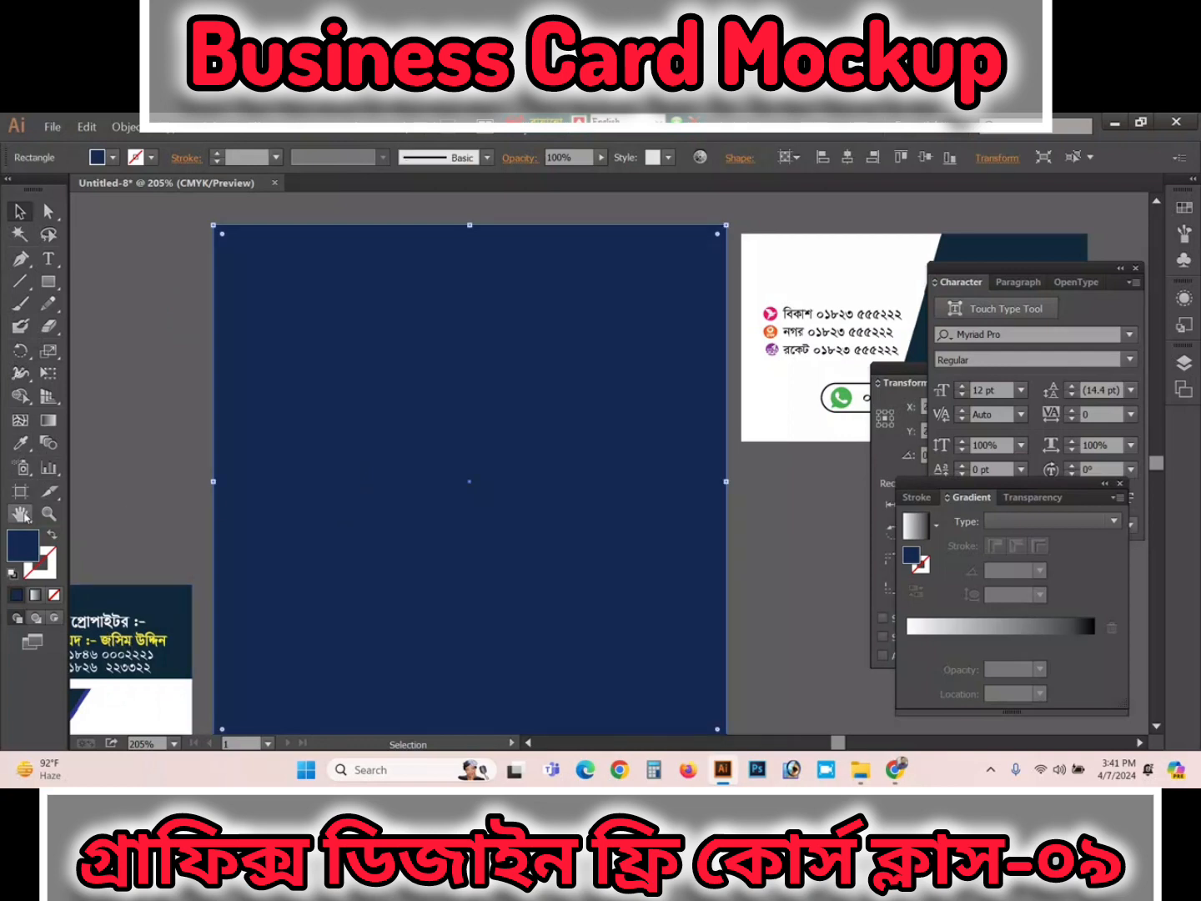
pyautogui.click(21, 443)
pyautogui.click(173, 593)
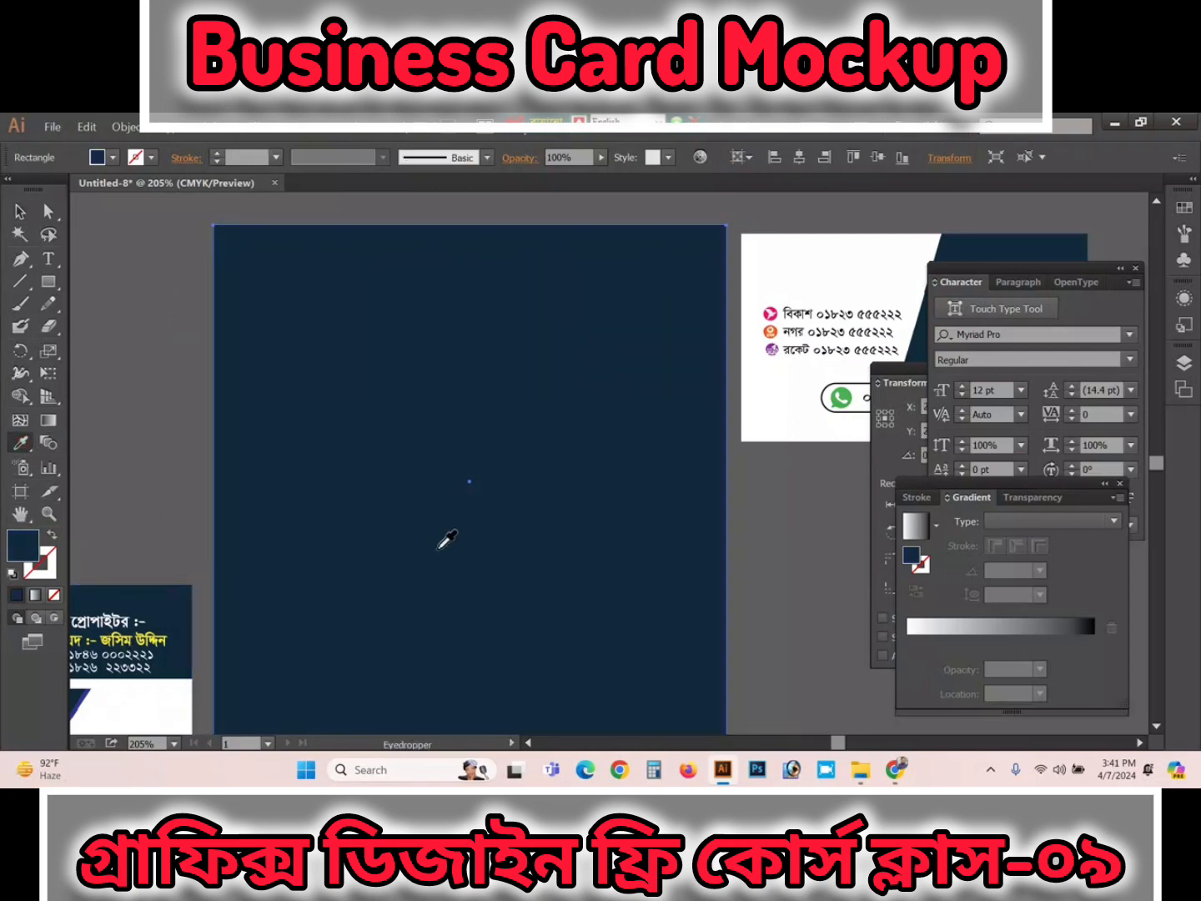
pyautogui.click(20, 214)
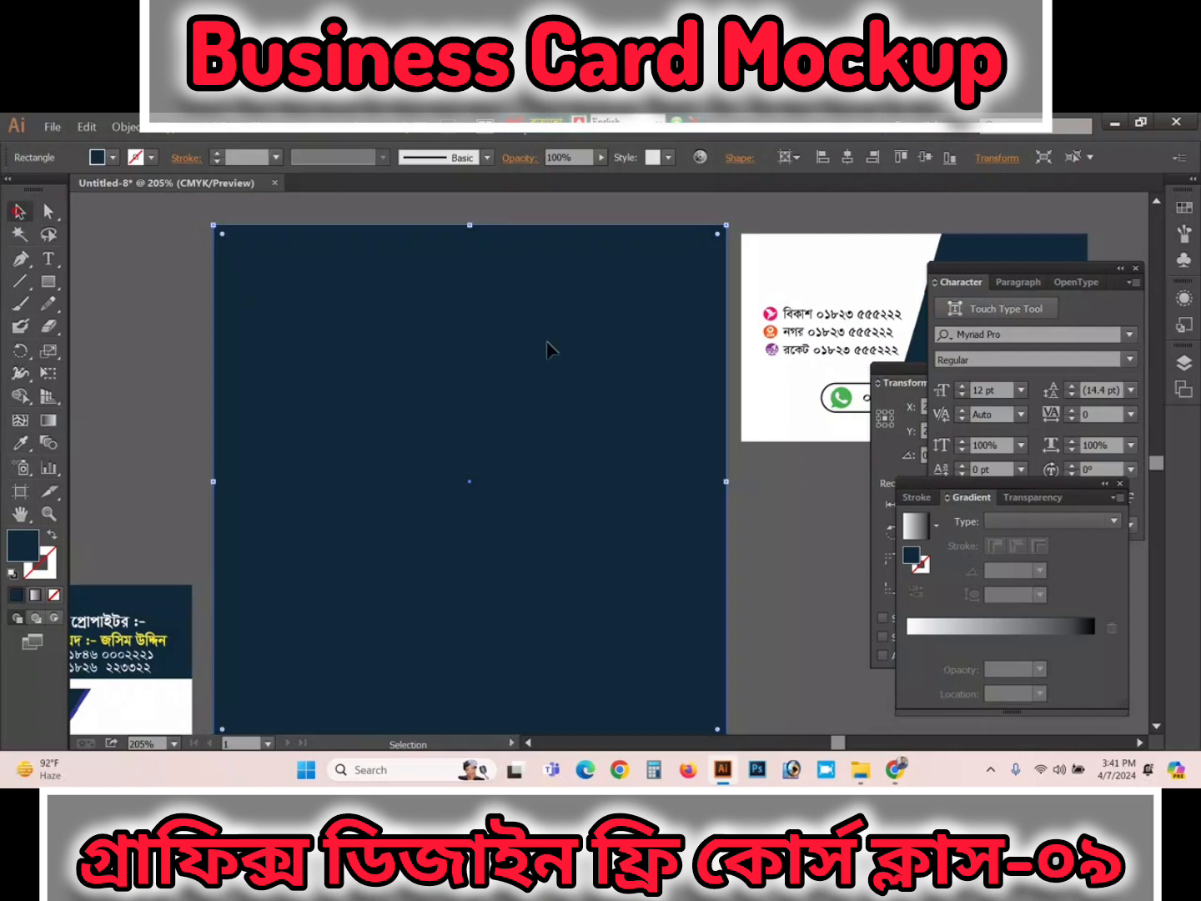
pyautogui.moveTo(866, 271); pyautogui.dragTo(908, 323)
# Step: Set the navy background square's opacity to 90%
pyautogui.click(617, 360)
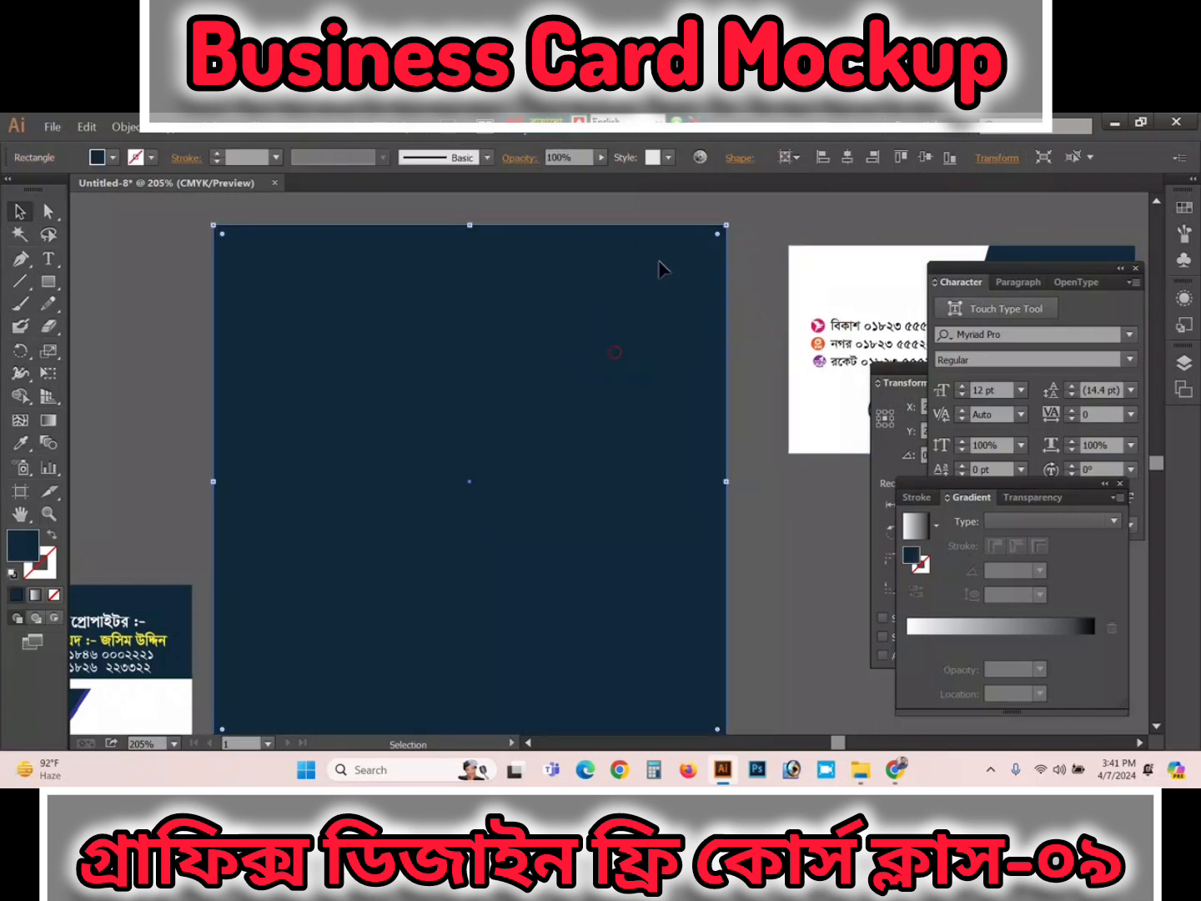
pyautogui.click(601, 157)
pyautogui.moveTo(604, 173)
pyautogui.mouseDown()
pyautogui.moveTo(582, 175)
pyautogui.moveTo(600, 180)
pyautogui.mouseUp()
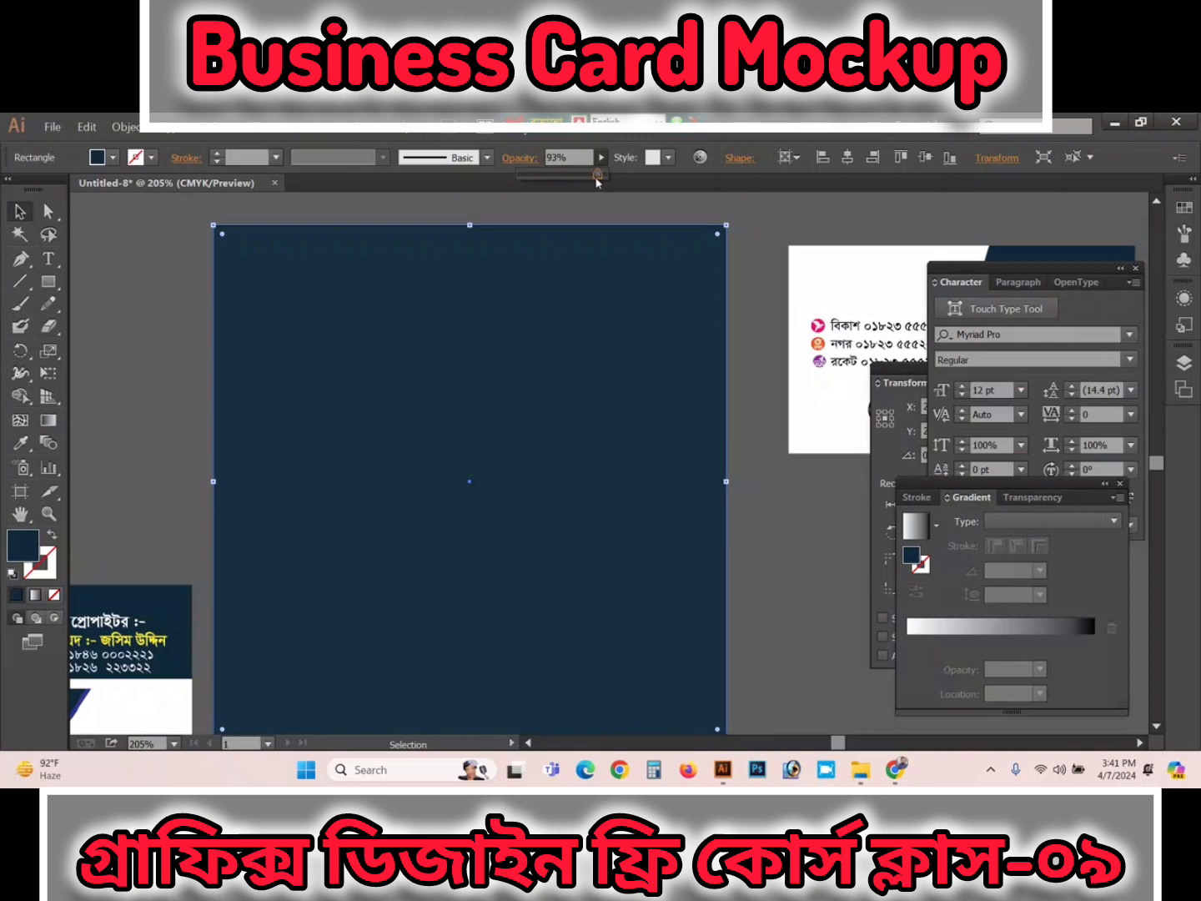
pyautogui.moveTo(597, 183); pyautogui.dragTo(597, 181)
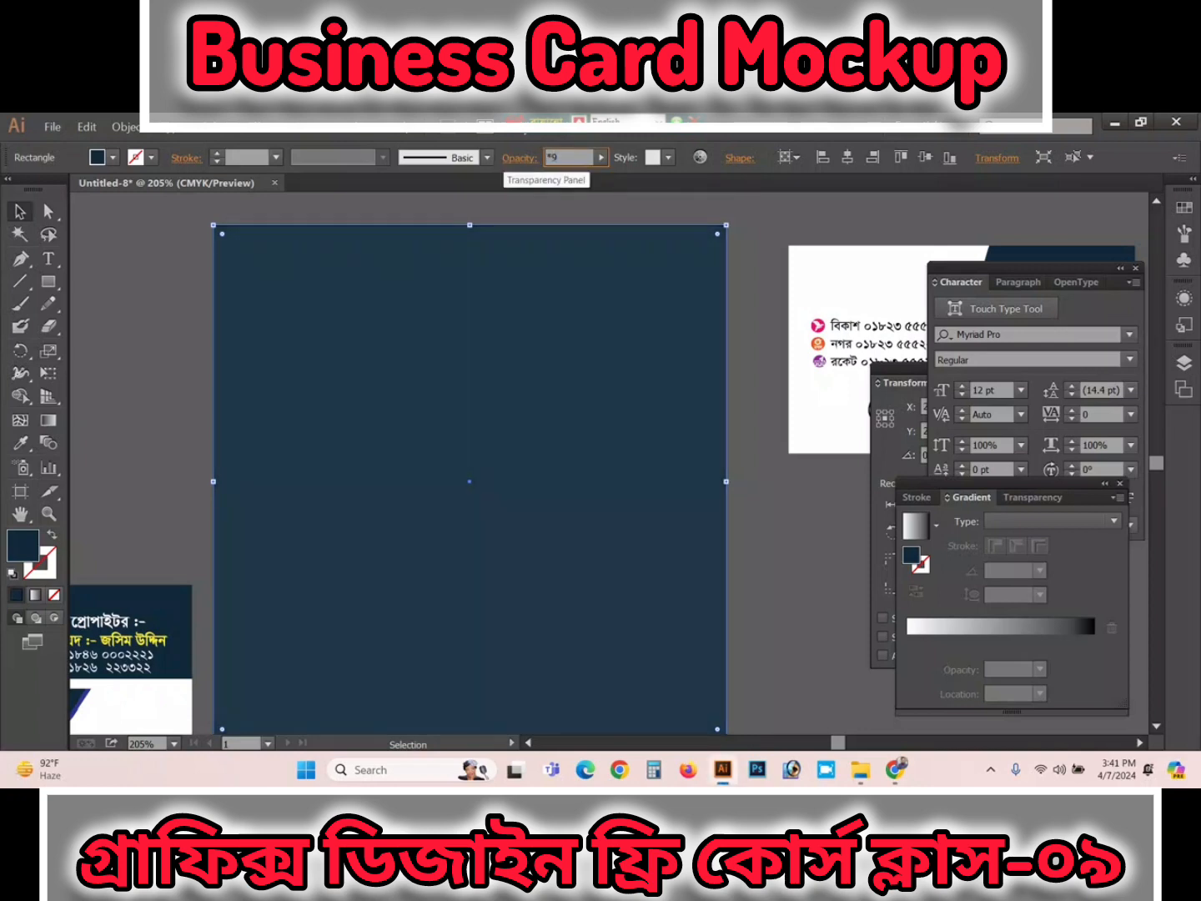
pyautogui.write('90')
pyautogui.press('Return')
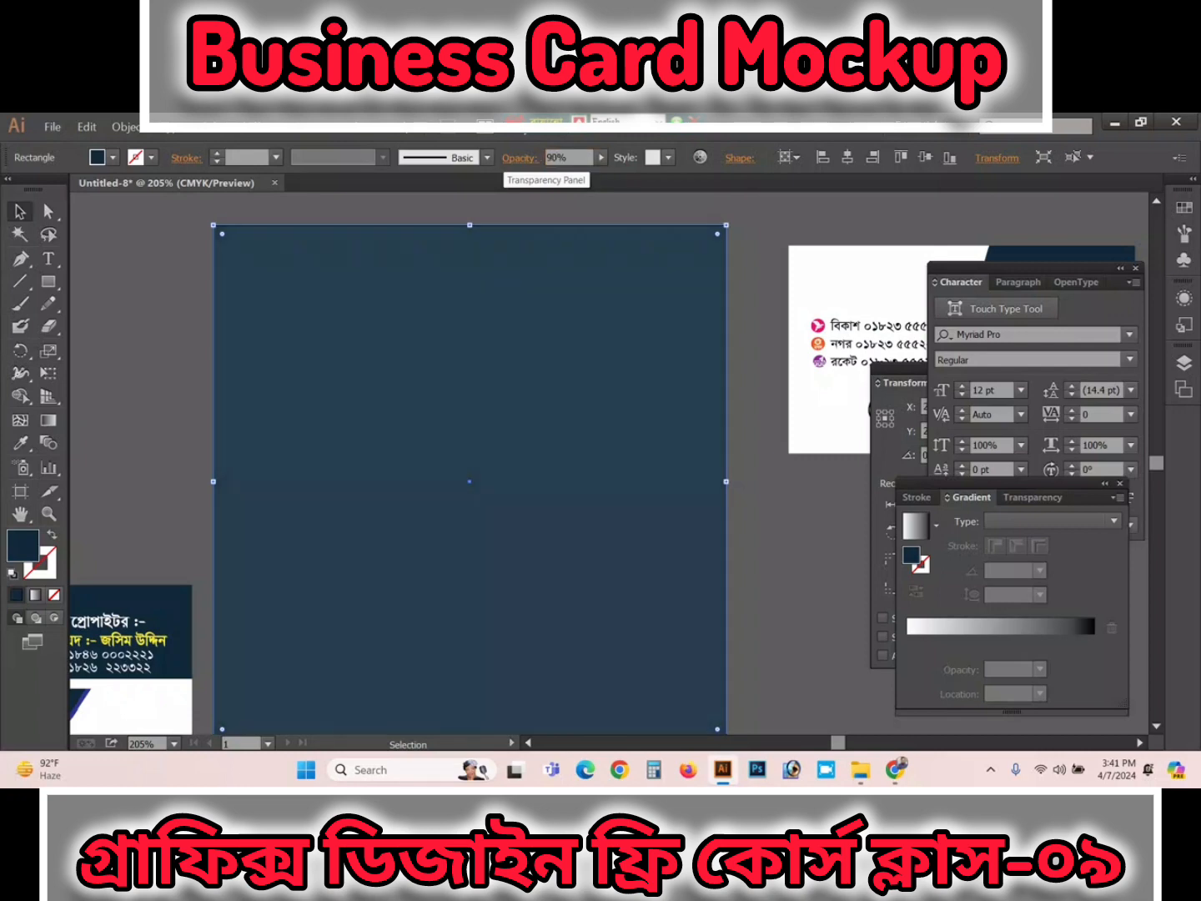
# Step: Draw a 45° line through the square's lower-left and upper-right corners with the Line Segment tool, extending past both corners
pyautogui.scroll(-2, 649, 463)
pyautogui.press('a')
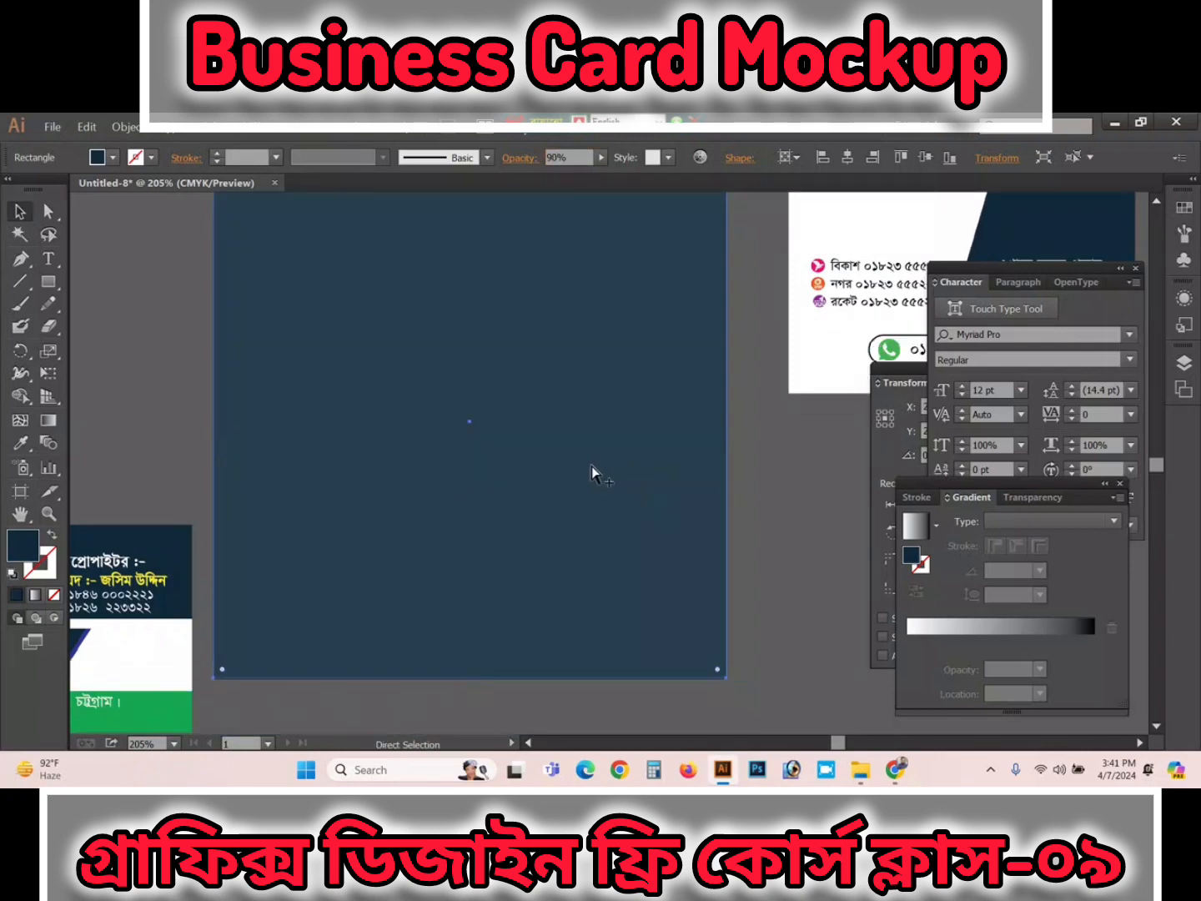
pyautogui.hotkey('ctrl', '-')
pyautogui.hotkey('ctrl', '-')
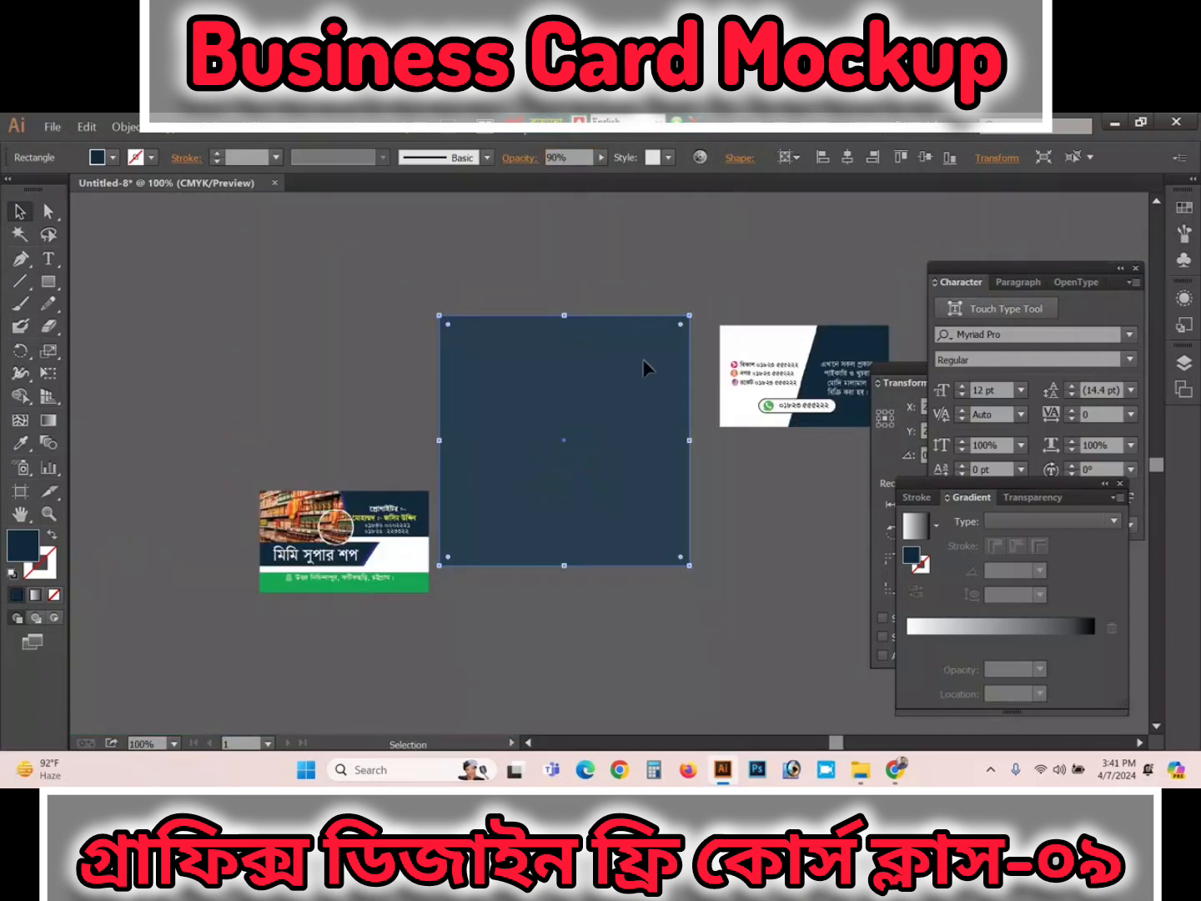
pyautogui.click(20, 282)
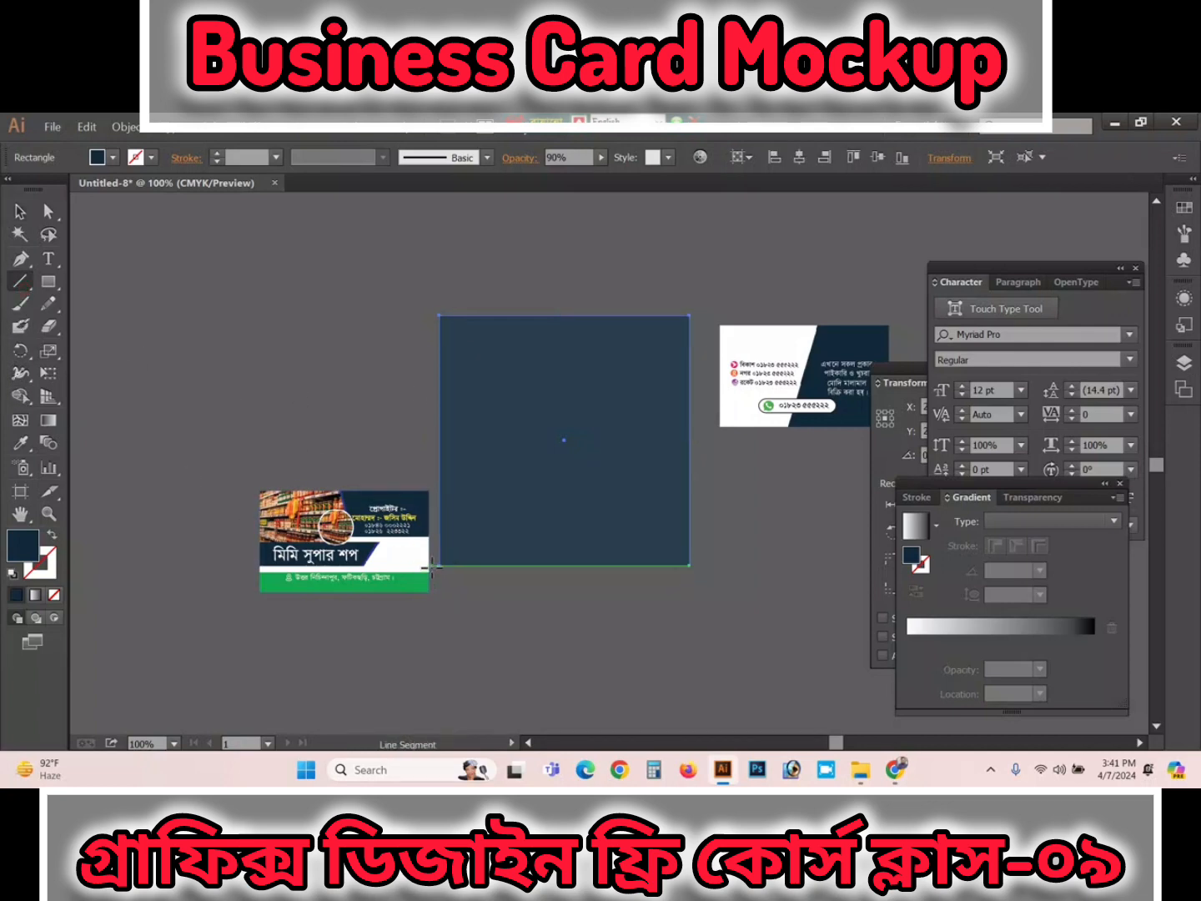
pyautogui.moveTo(438, 565)
pyautogui.mouseDown()
pyautogui.moveTo(643, 415)
pyautogui.moveTo(726, 321)
pyautogui.mouseUp()
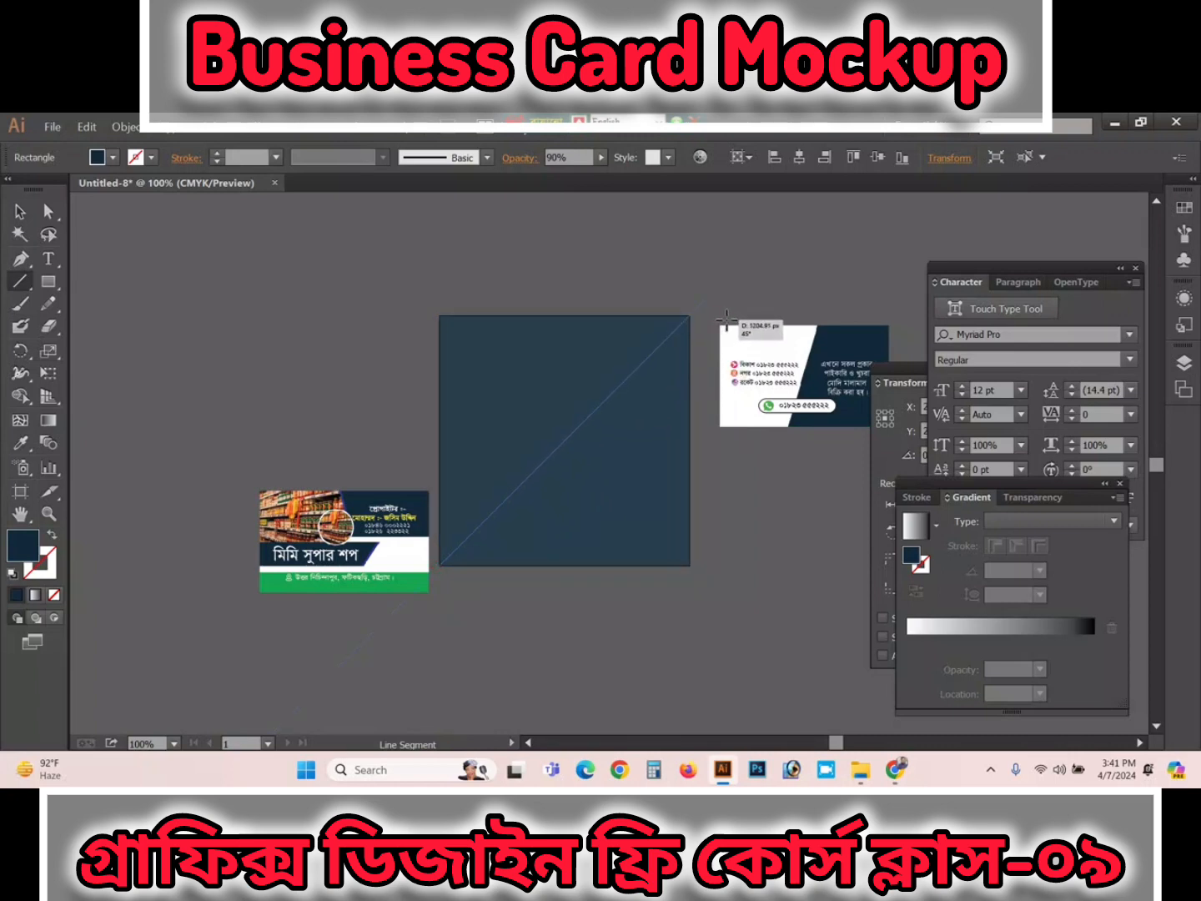
pyautogui.moveTo(727, 318); pyautogui.dragTo(724, 319)
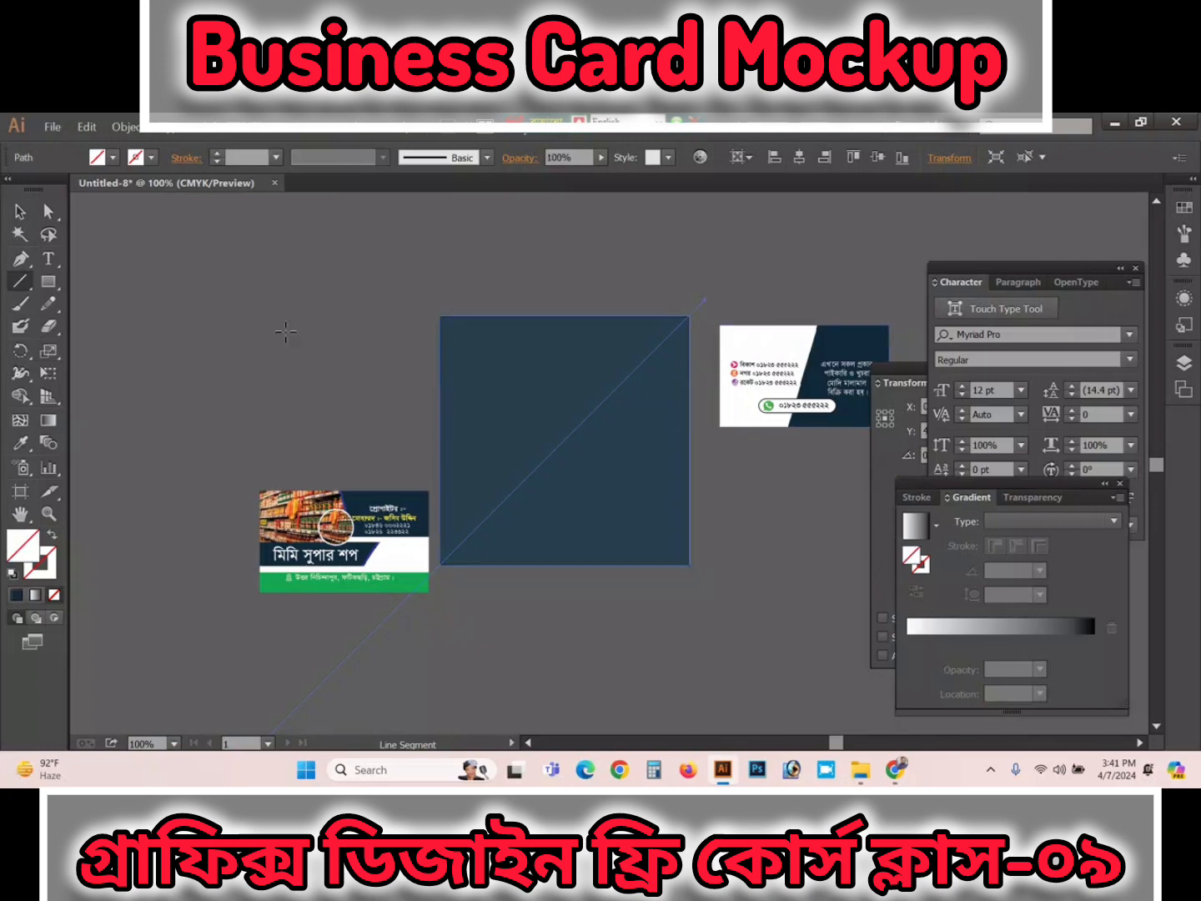
# Step: Select the diagonal line and the square, and fill the upper-left half with yellow using the Shape Builder tool
pyautogui.click(18, 212)
pyautogui.click(18, 211)
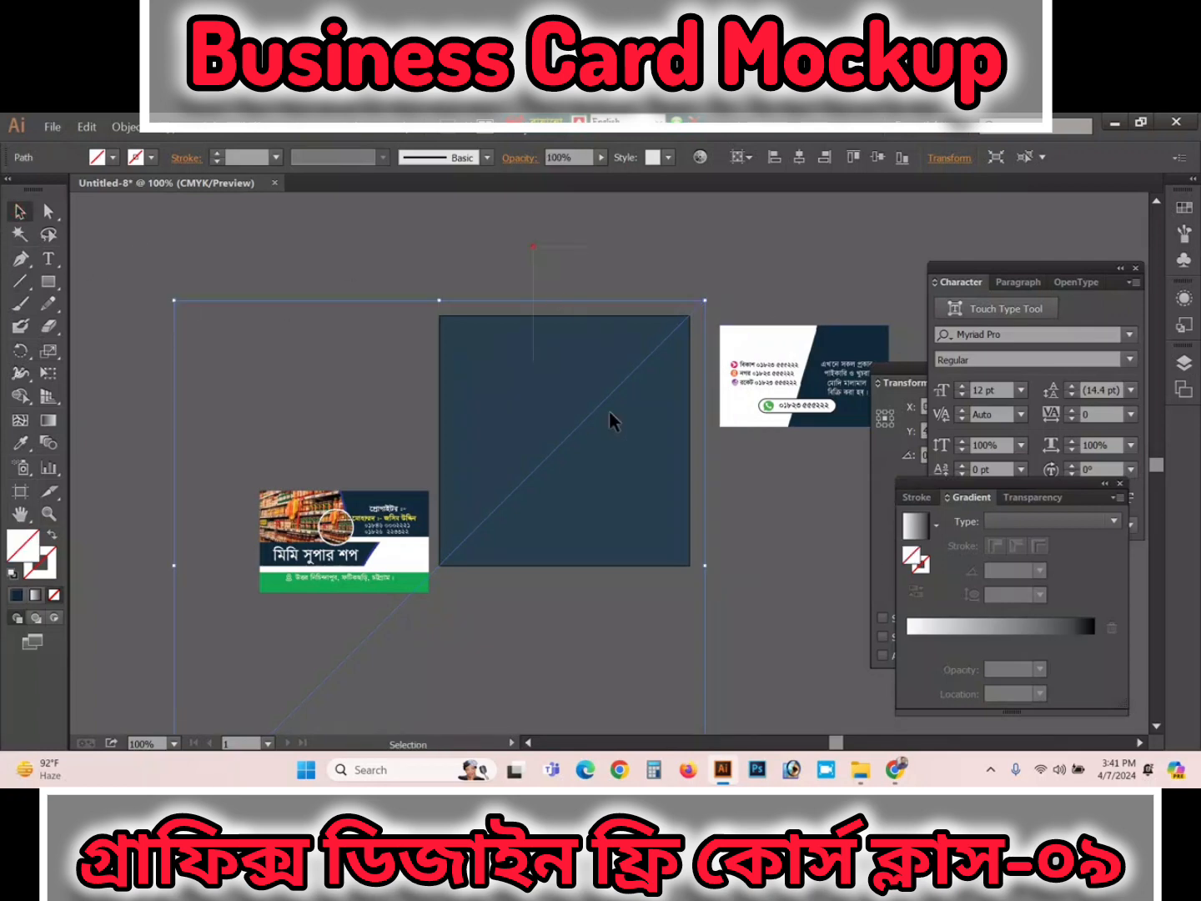
pyautogui.keyDown('shift'); pyautogui.click(678, 525); pyautogui.keyUp('shift')
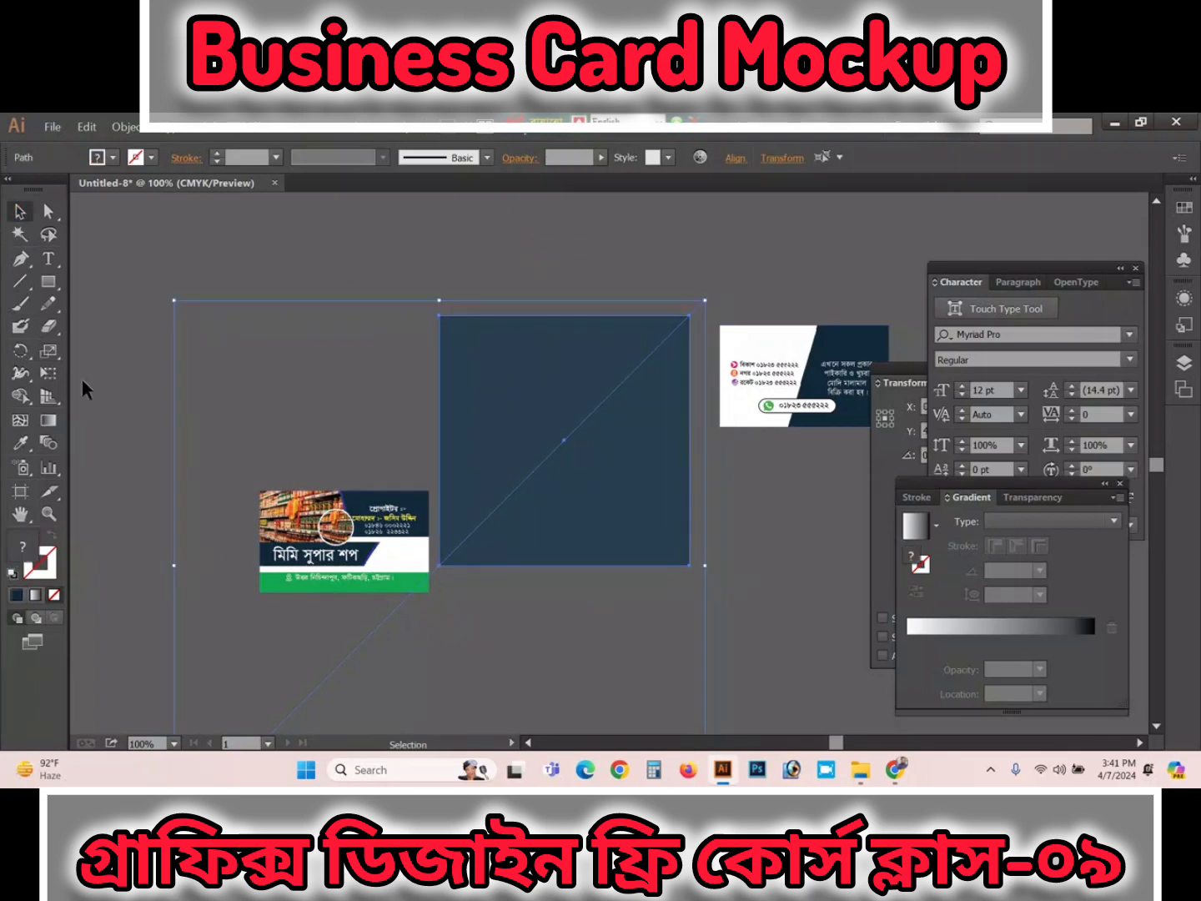
pyautogui.click(22, 397)
pyautogui.click(111, 157)
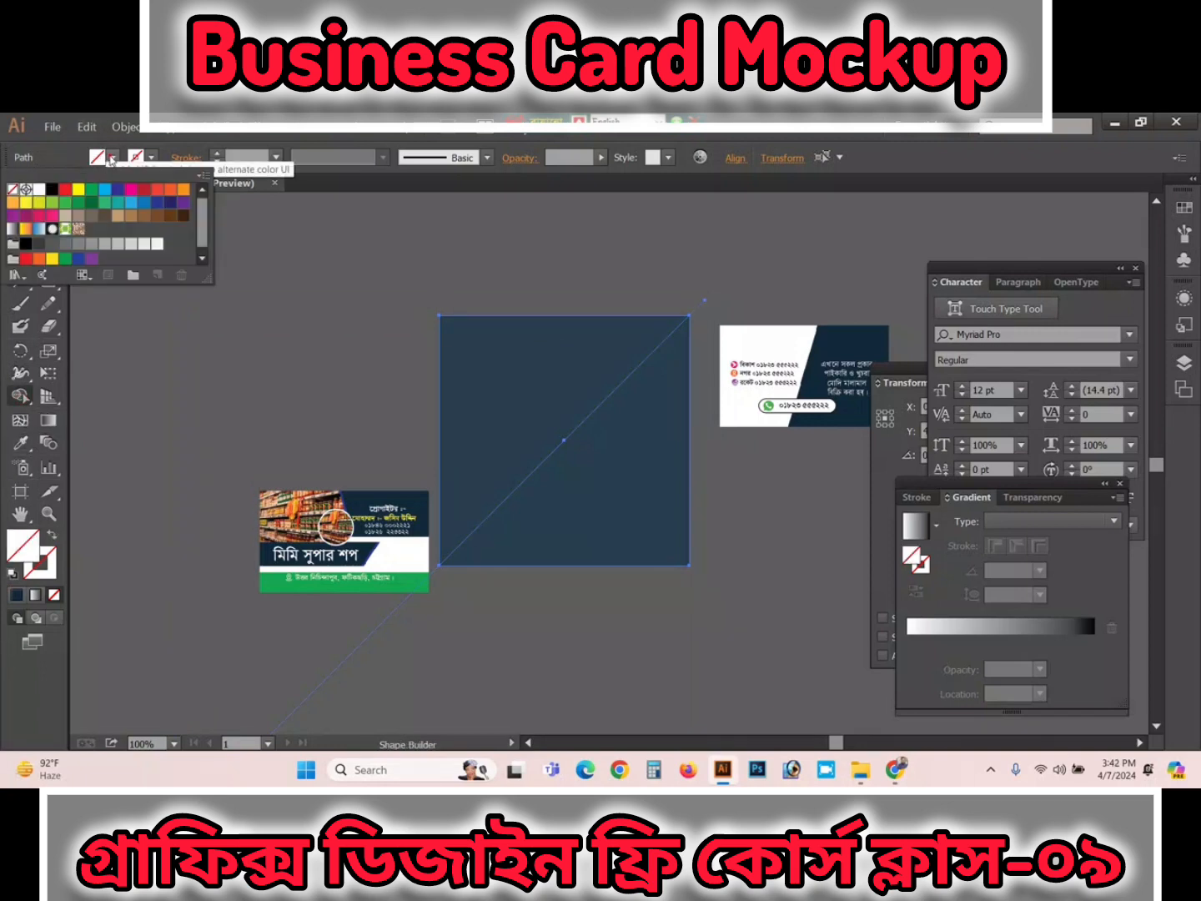
pyautogui.click(76, 190)
pyautogui.click(291, 280)
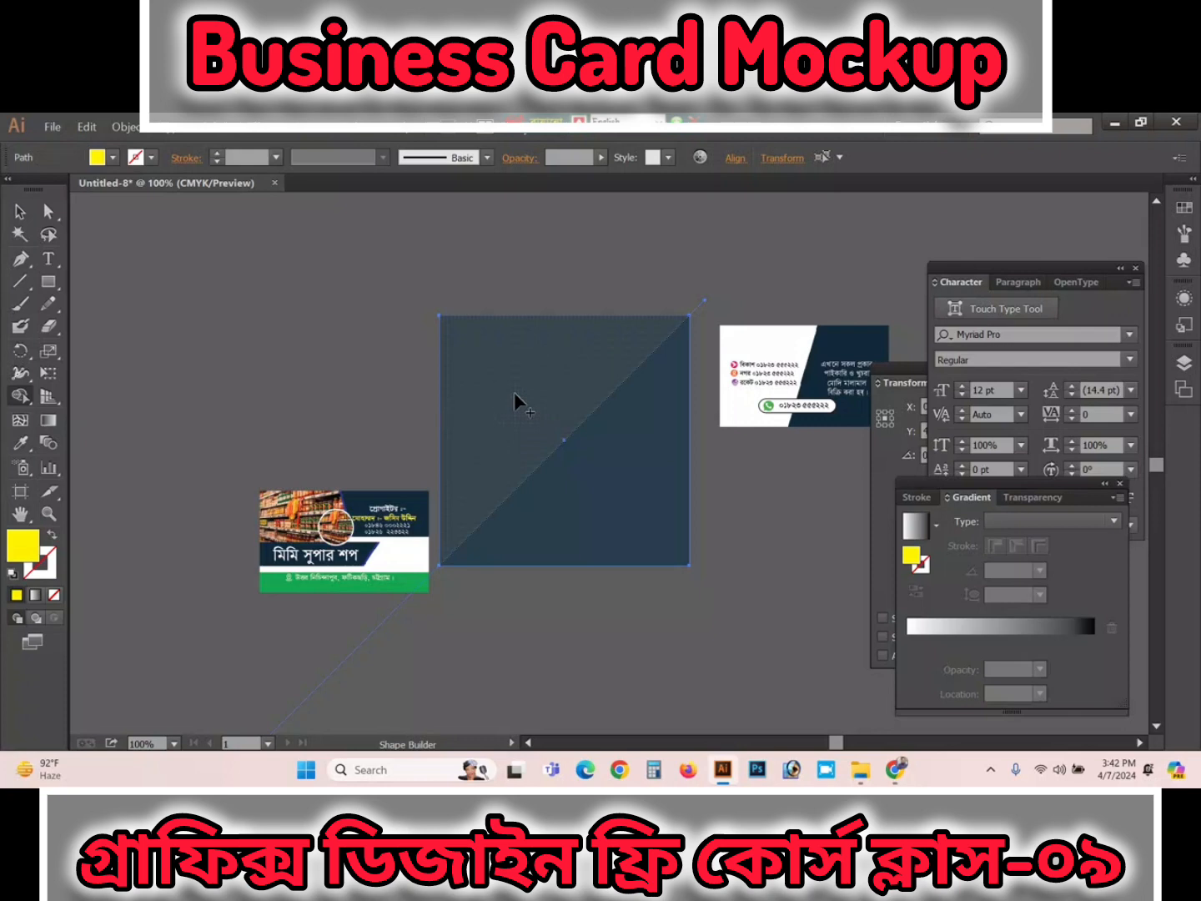
pyautogui.press('alt')
pyautogui.press('alt')
pyautogui.click(516, 392)
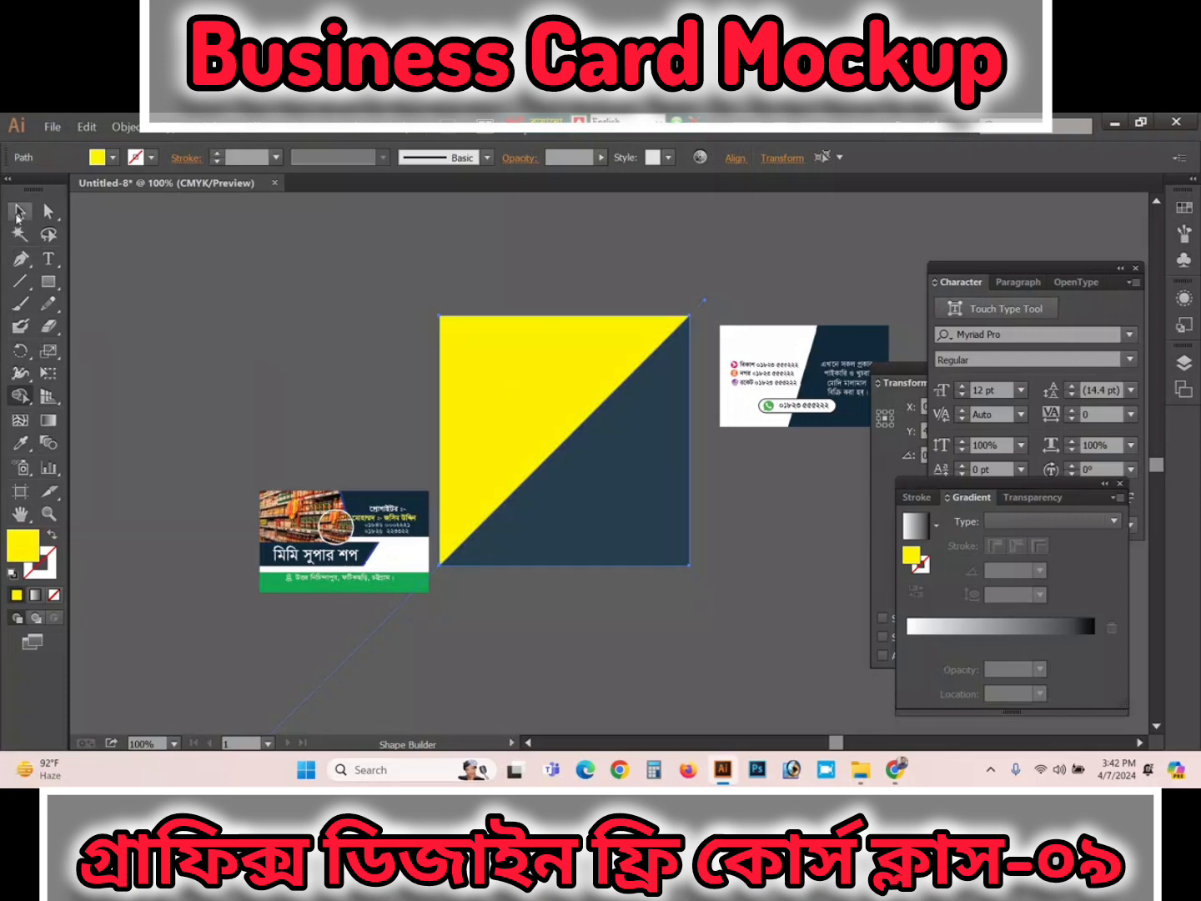
# Step: Delete the leftover line segments extending beyond the square's upper-right and lower-left corners
pyautogui.click(19, 214)
pyautogui.moveTo(687, 281); pyautogui.dragTo(710, 318)
pyautogui.click(710, 278)
pyautogui.press('Delete')
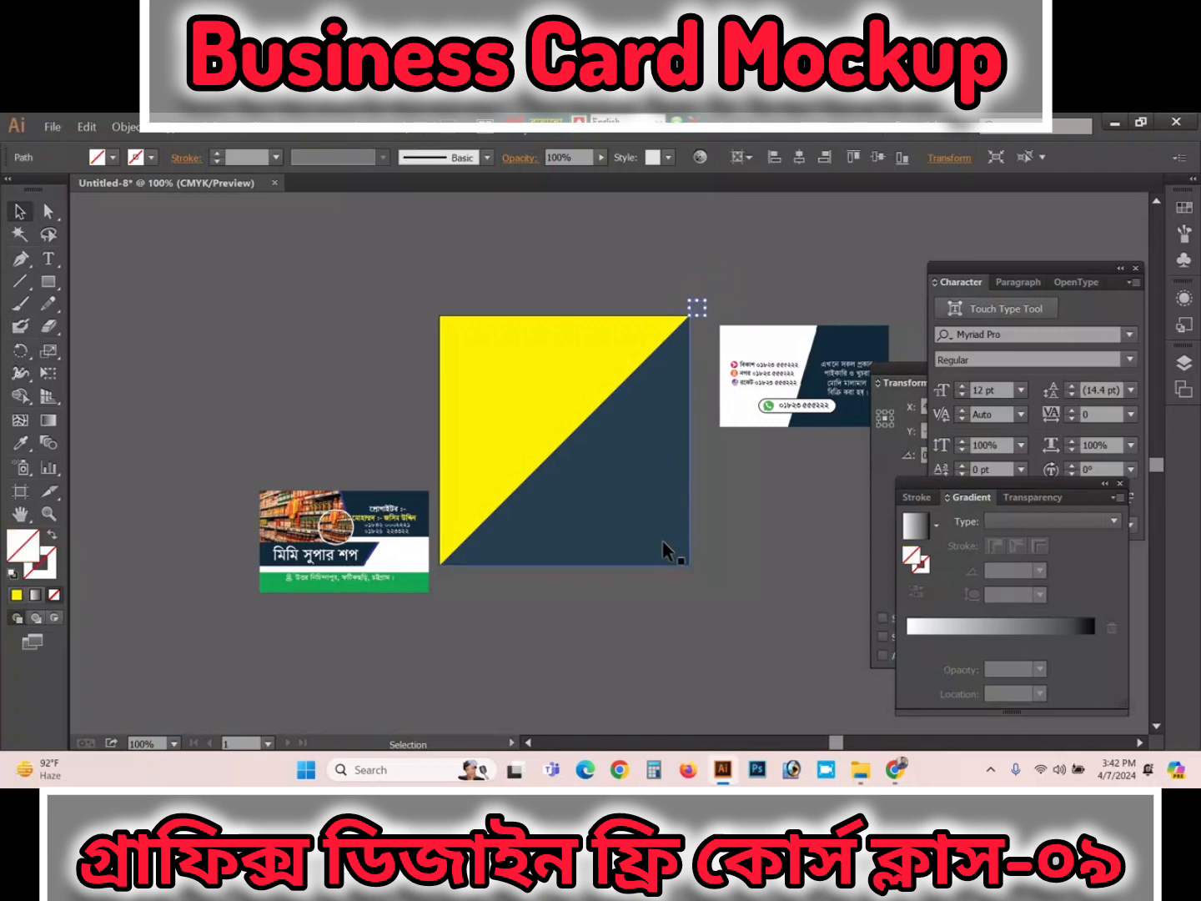
pyautogui.press('Delete')
pyautogui.moveTo(271, 649); pyautogui.dragTo(412, 674)
pyautogui.press('Delete')
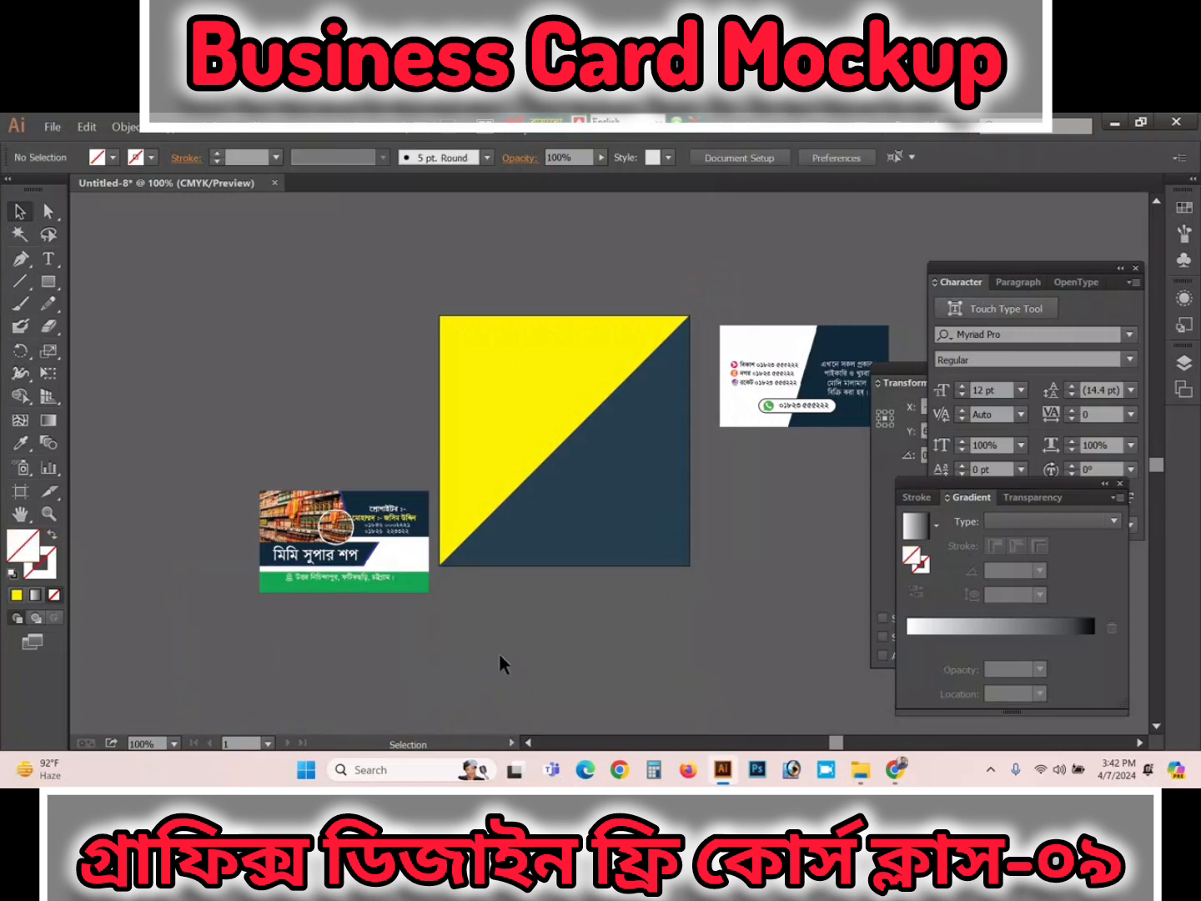
# Step: Move the front card image onto the yellow and navy square and bring it to the front of the stack
pyautogui.moveTo(358, 560); pyautogui.dragTo(602, 421)
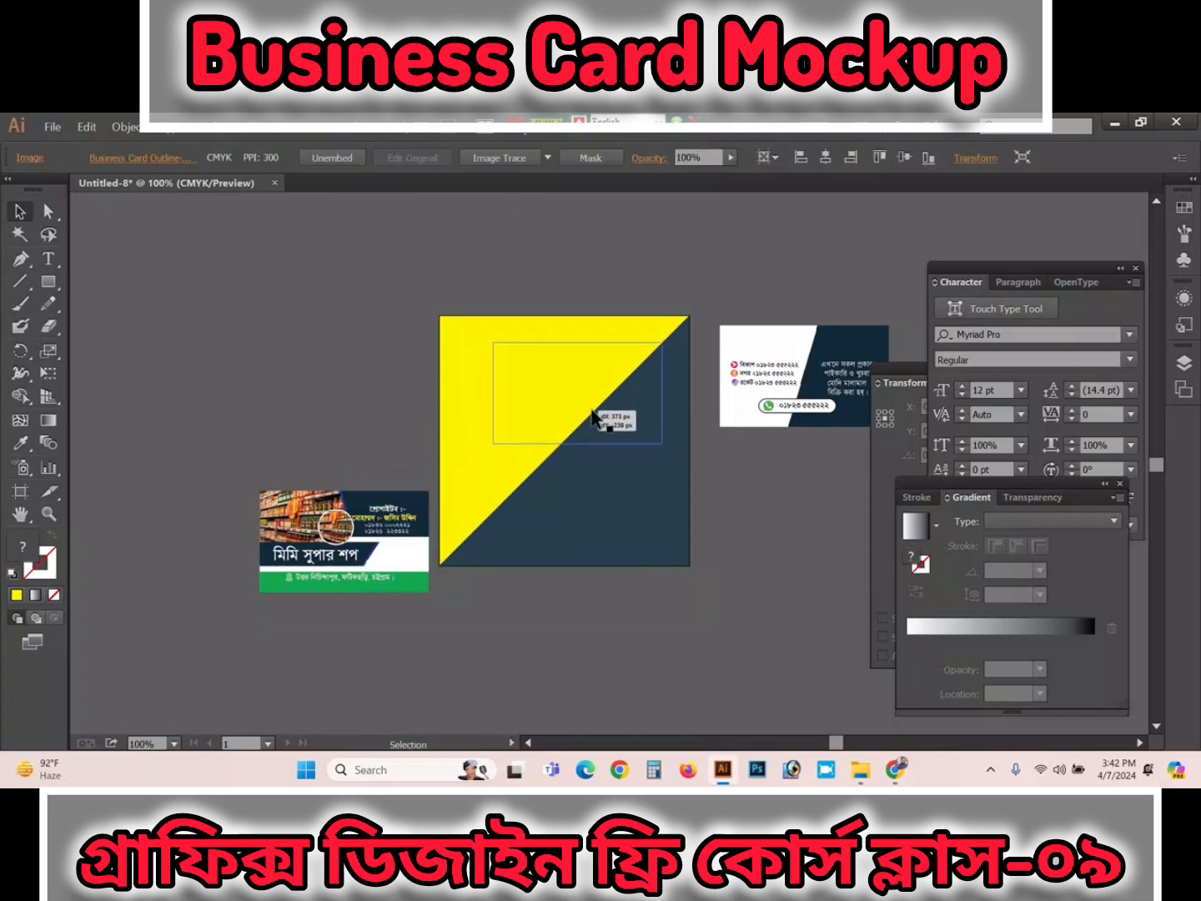
pyautogui.rightClick(632, 414)
pyautogui.click(671, 497)
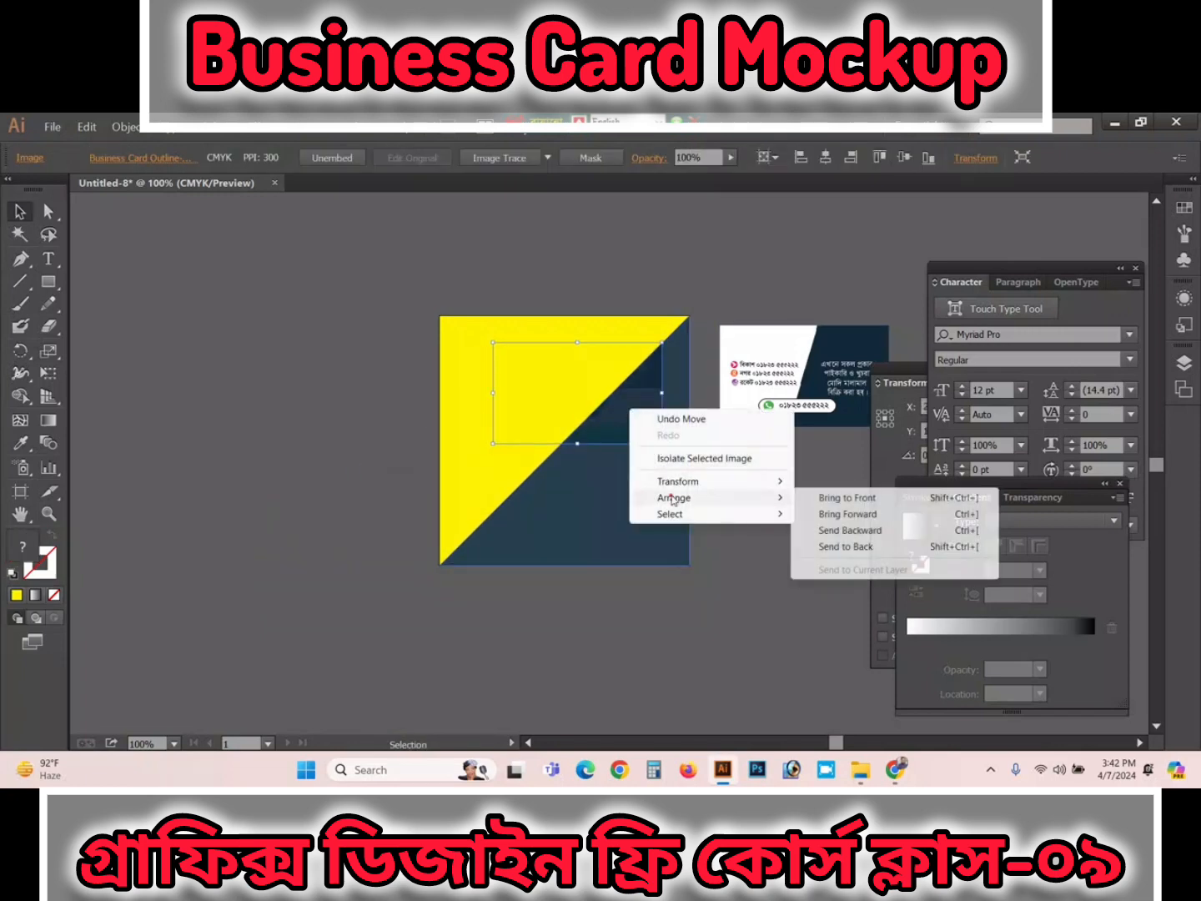
pyautogui.click(830, 499)
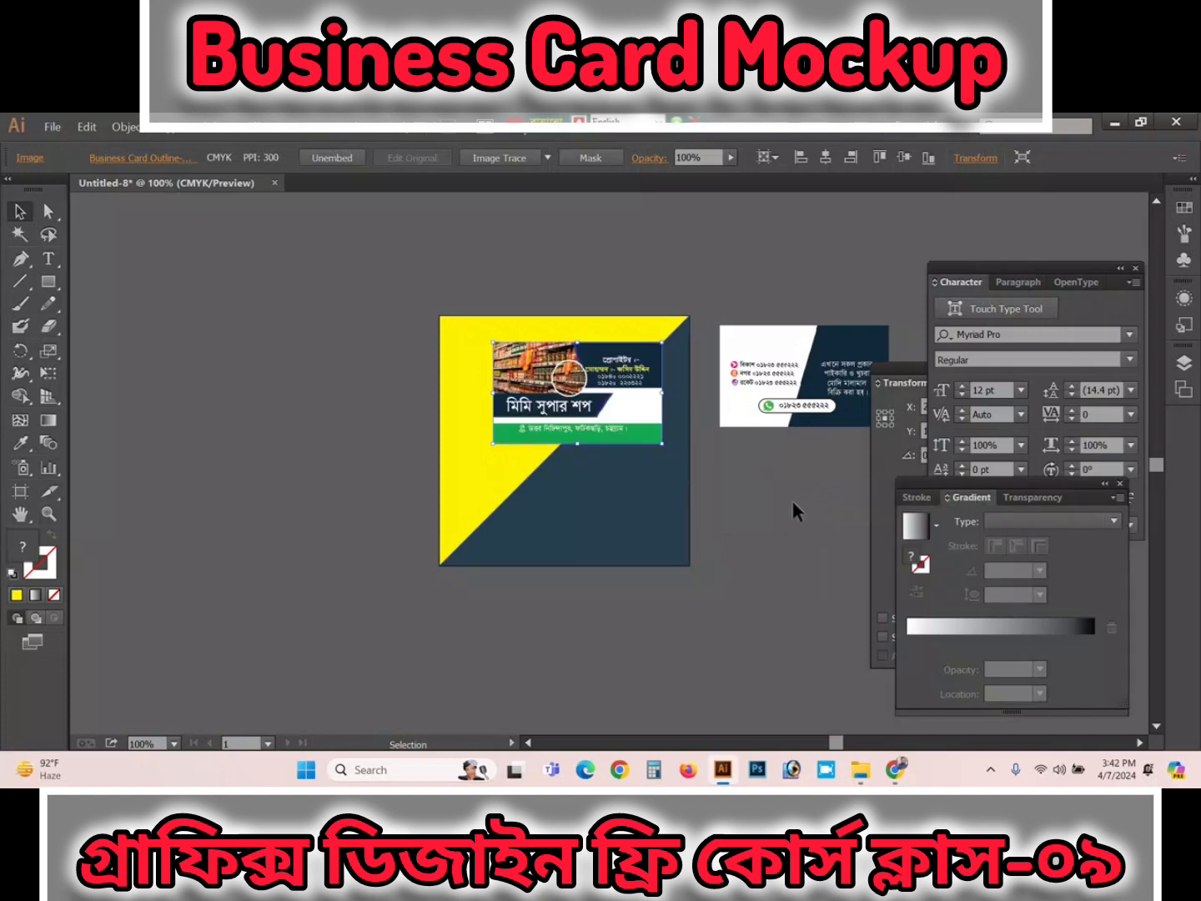
# Step: Position the front card in the square's upper half and the back card below it in the lower half
pyautogui.moveTo(592, 423); pyautogui.dragTo(551, 526)
pyautogui.moveTo(588, 442); pyautogui.dragTo(597, 417)
pyautogui.moveTo(577, 532); pyautogui.dragTo(545, 500)
pyautogui.click(738, 550)
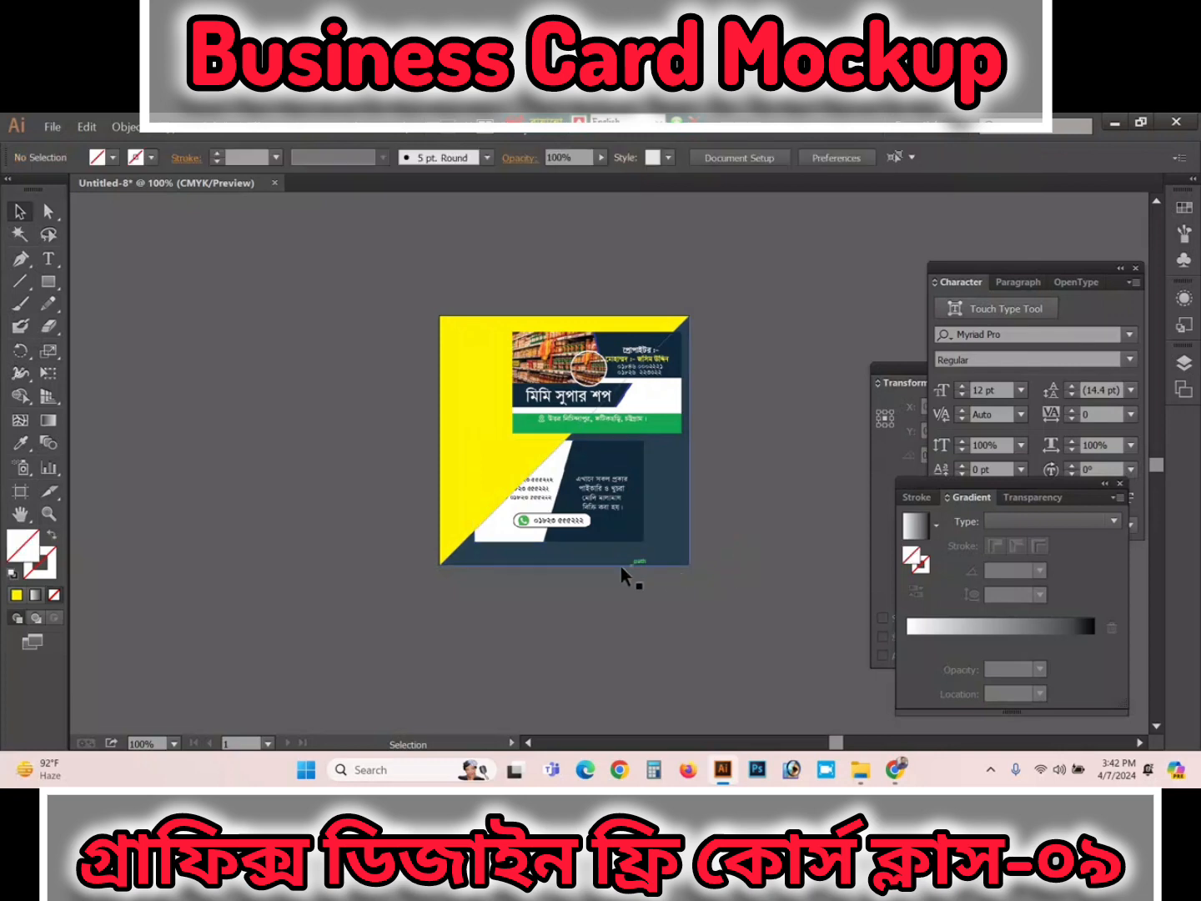
# Step: Bring the back card image to the front so it sits above the yellow triangle
pyautogui.click(545, 511)
pyautogui.rightClick(545, 510)
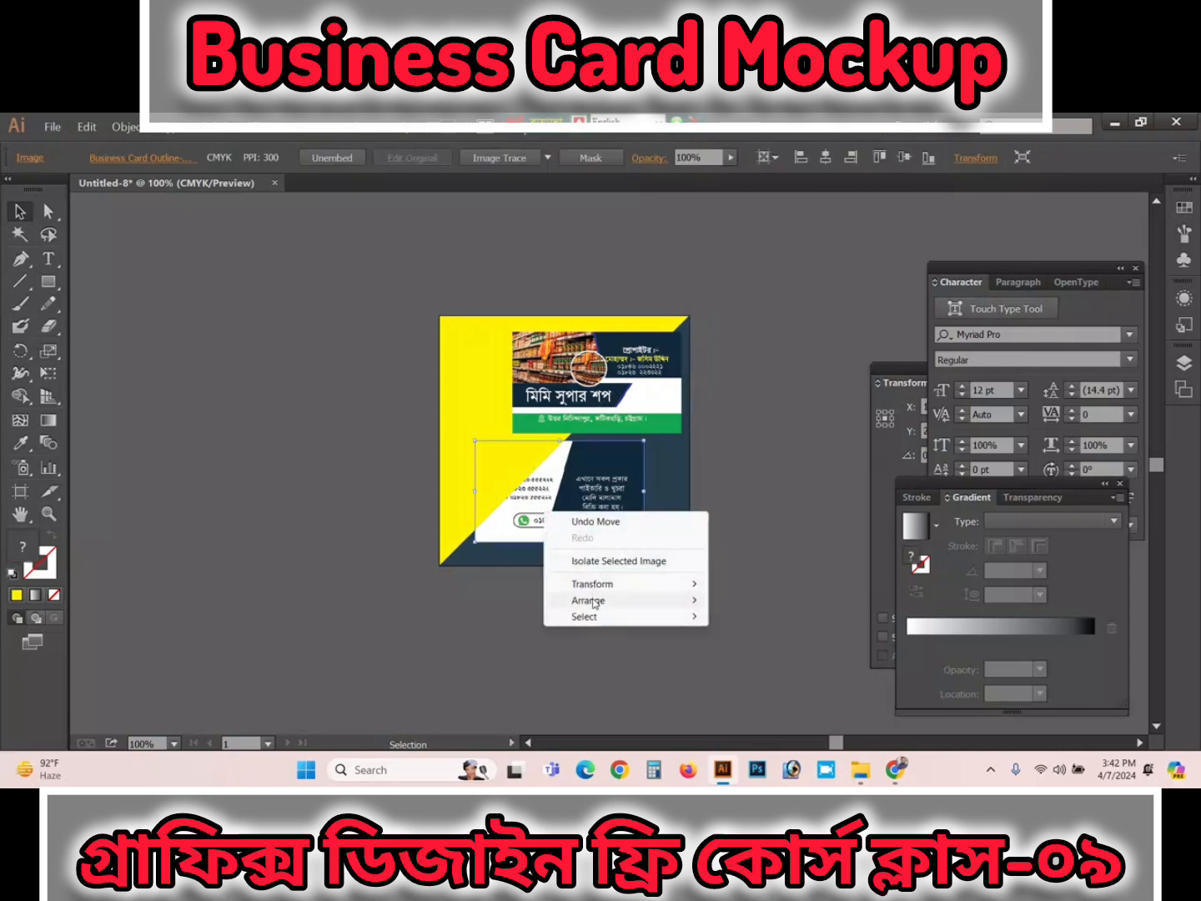
pyautogui.moveTo(594, 603)
pyautogui.click(750, 676)
pyautogui.click(703, 614)
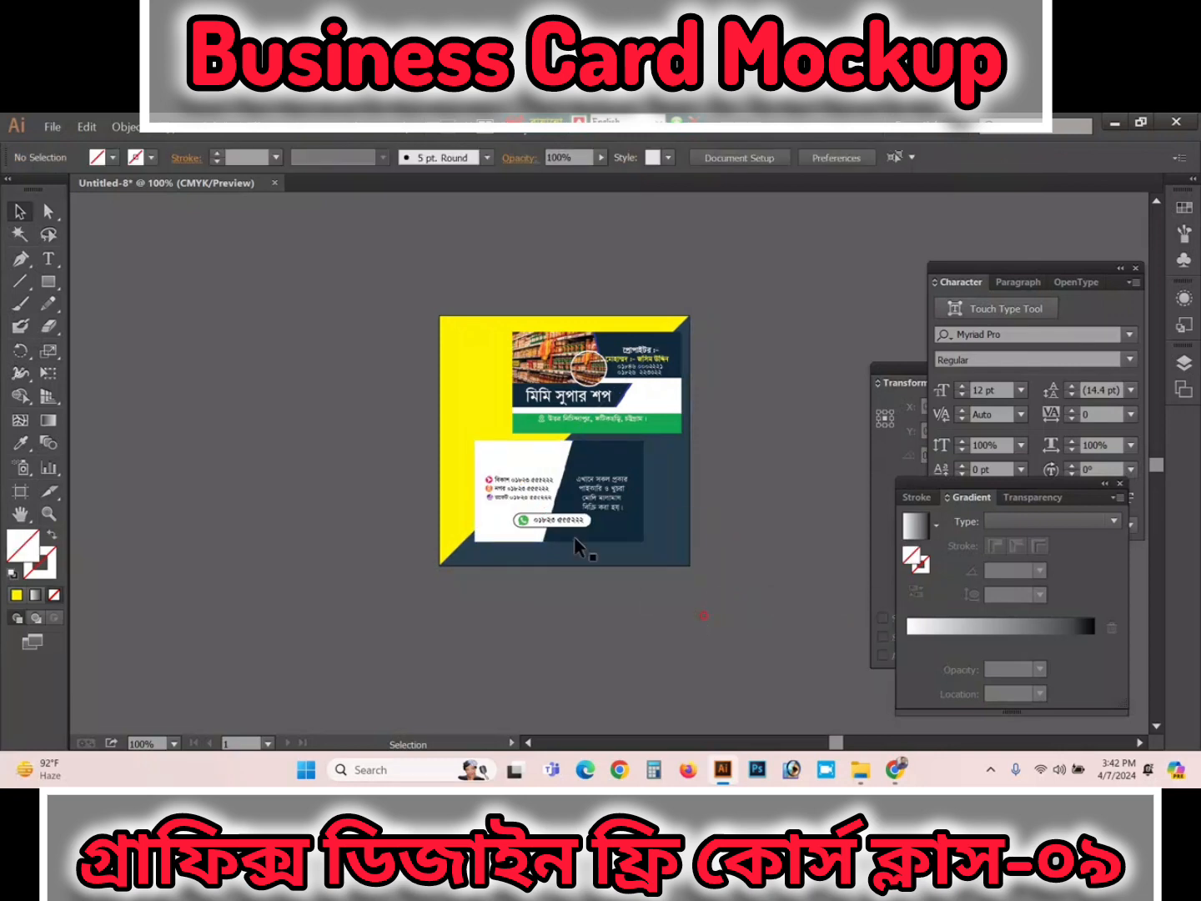
# Step: Nudge the front card left so it is offset only slightly to the right of the back card
pyautogui.click(574, 537)
pyautogui.keyDown('shift'); pyautogui.click(558, 410); pyautogui.keyUp('shift')
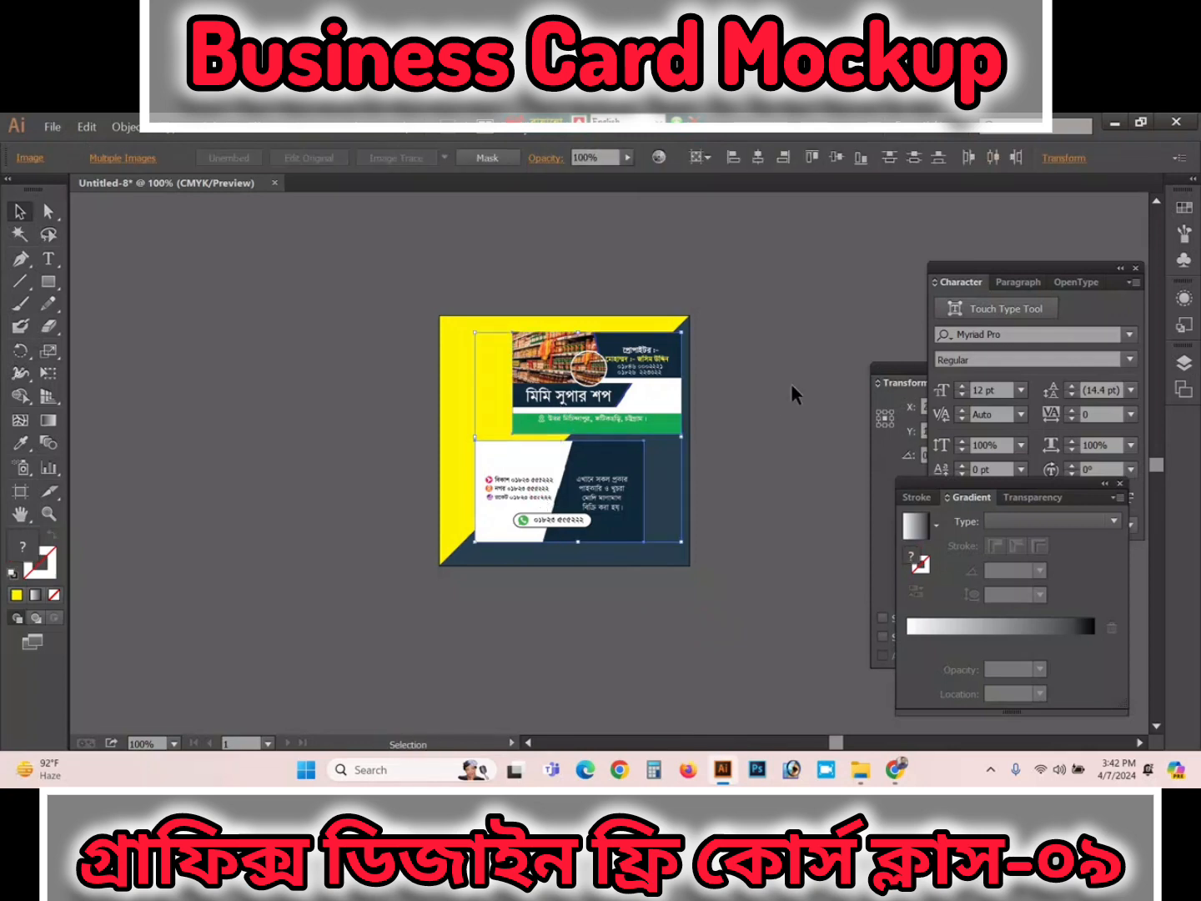
pyautogui.click(574, 378)
pyautogui.press('Left')
pyautogui.press('Left')
pyautogui.press('Left')
pyautogui.press('Left')
pyautogui.press('Left')
pyautogui.press('Left')
pyautogui.press('Left')
pyautogui.press('Left')
pyautogui.press('Left')
pyautogui.press('Left')
pyautogui.press('Left')
pyautogui.press('Left')
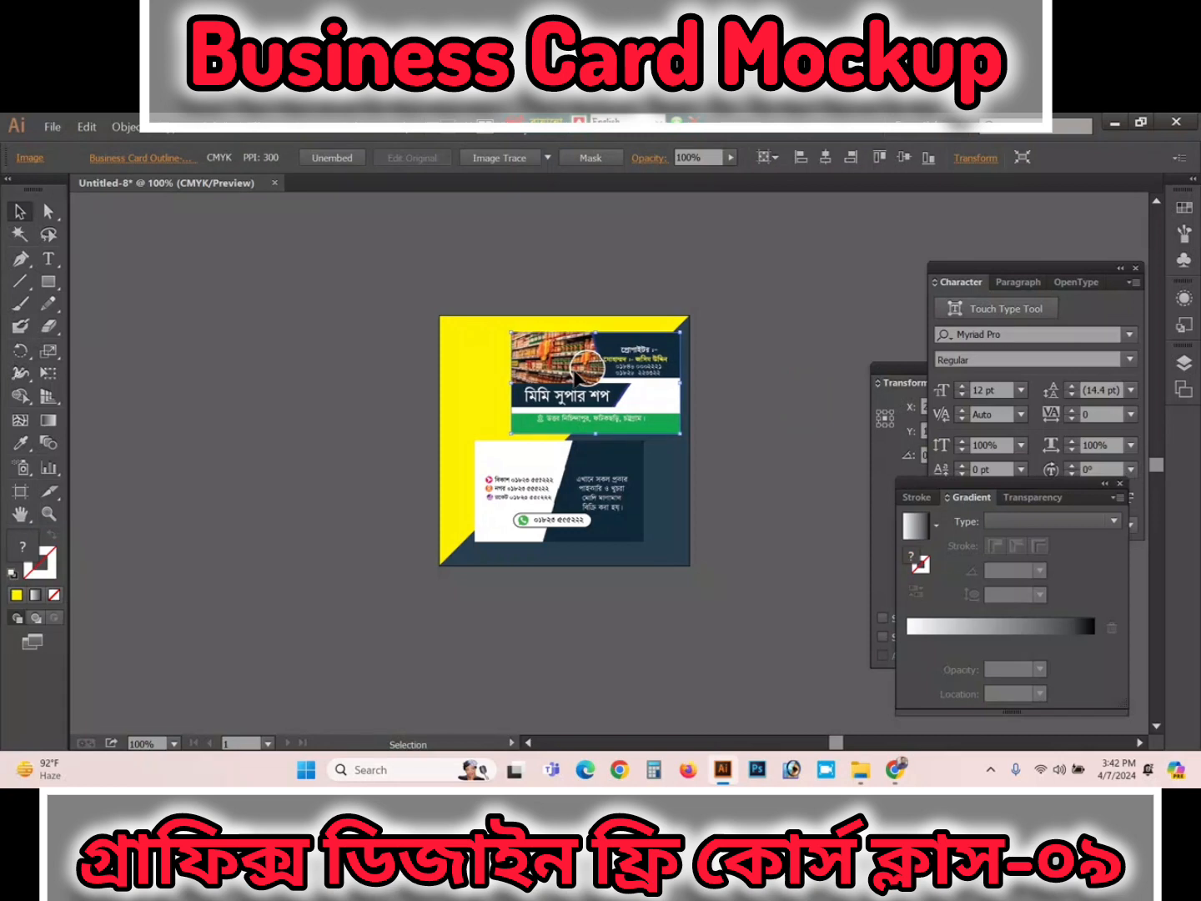
pyautogui.press('Left')
pyautogui.press('Left')
pyautogui.press('Left')
pyautogui.press('Left')
pyautogui.press('Left')
pyautogui.press('Left')
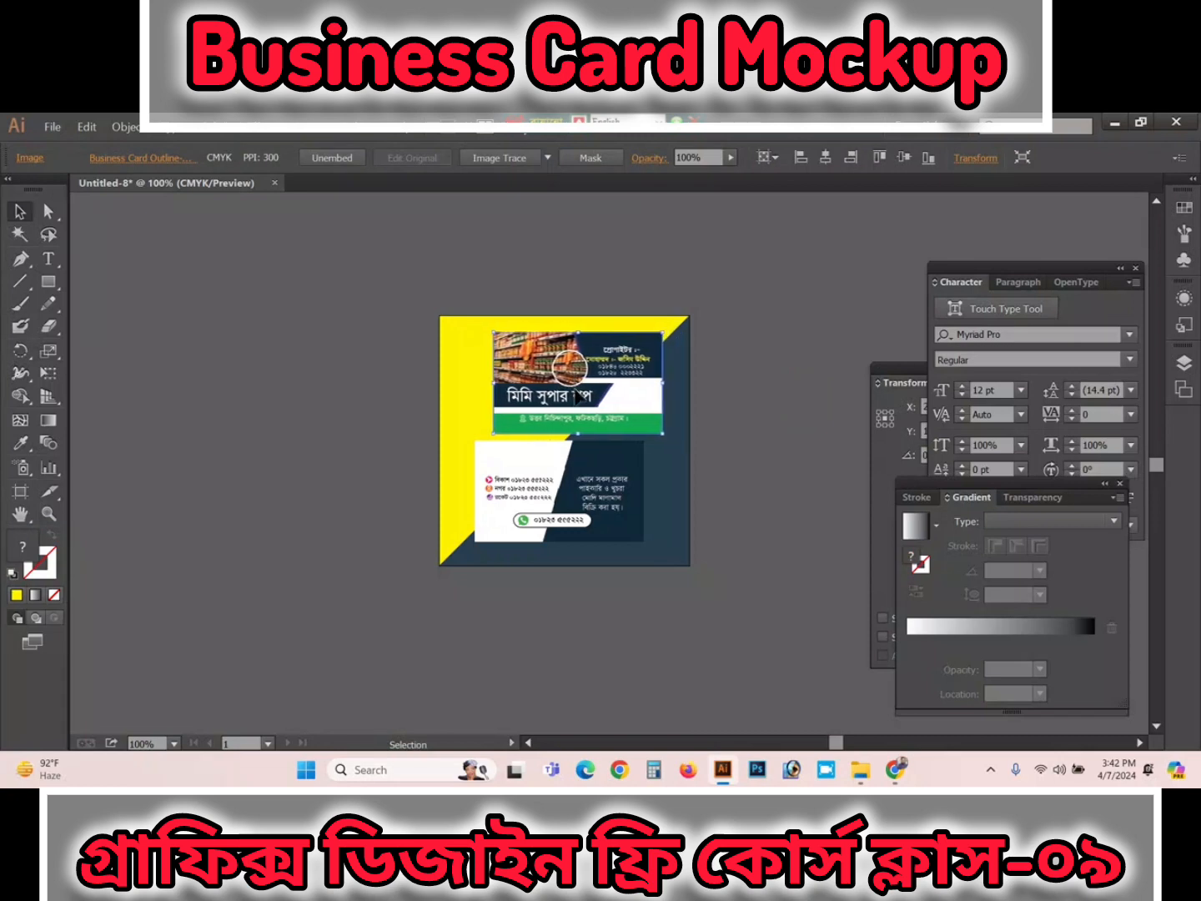
# Step: Apply a Multiply drop shadow to both card images with 75% opacity, 7 px X and Y offsets and 5 px blur
pyautogui.keyDown('shift'); pyautogui.click(567, 463); pyautogui.keyUp('shift')
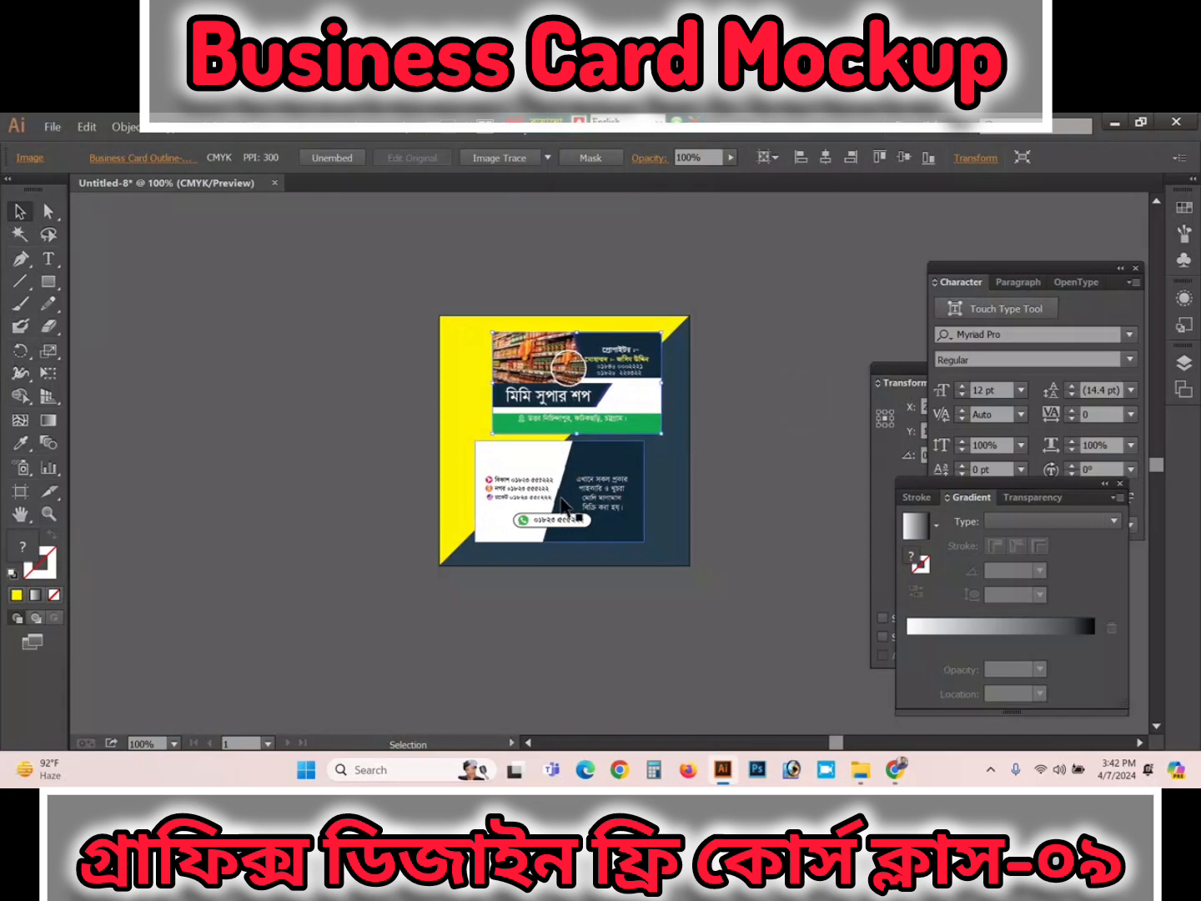
pyautogui.keyDown('shift'); pyautogui.click(544, 442); pyautogui.keyUp('shift')
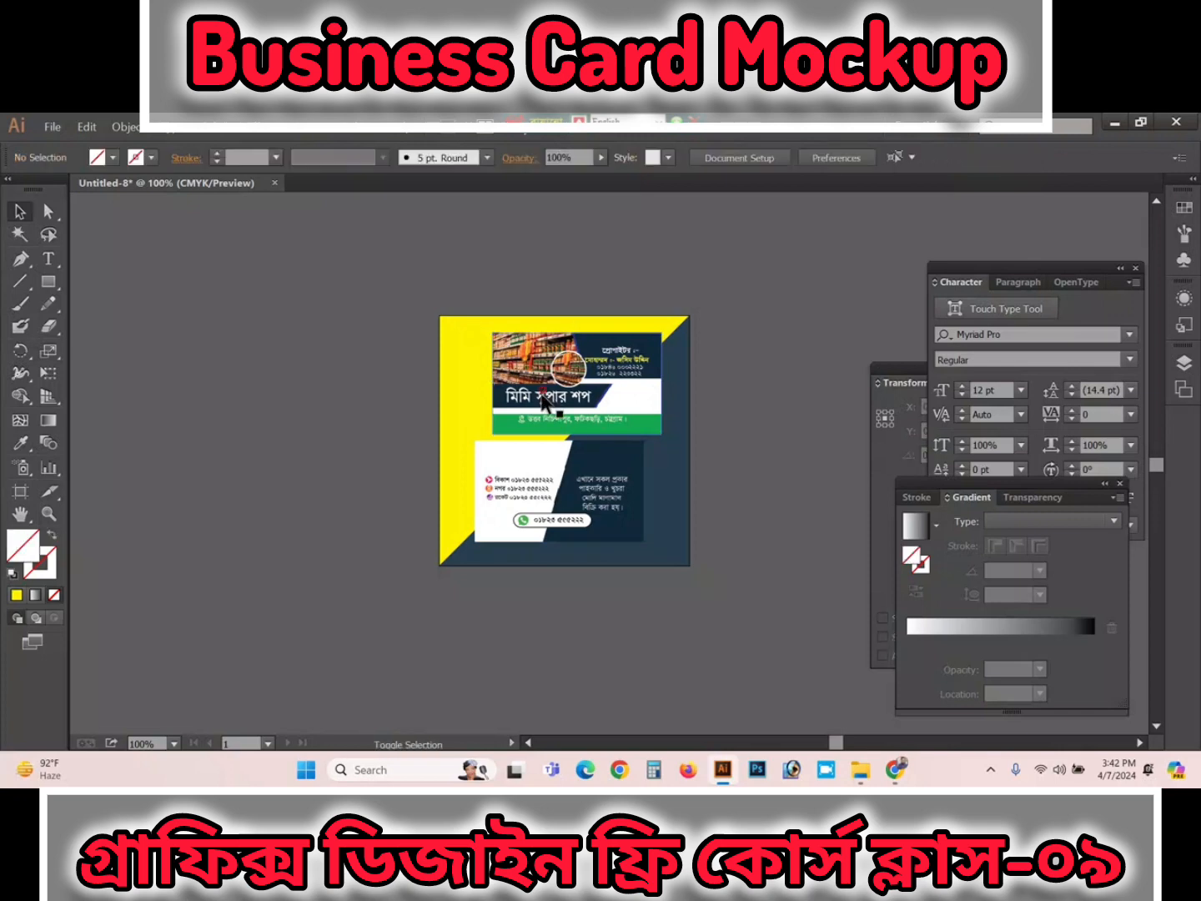
pyautogui.keyDown('shift'); pyautogui.click(555, 470); pyautogui.keyUp('shift')
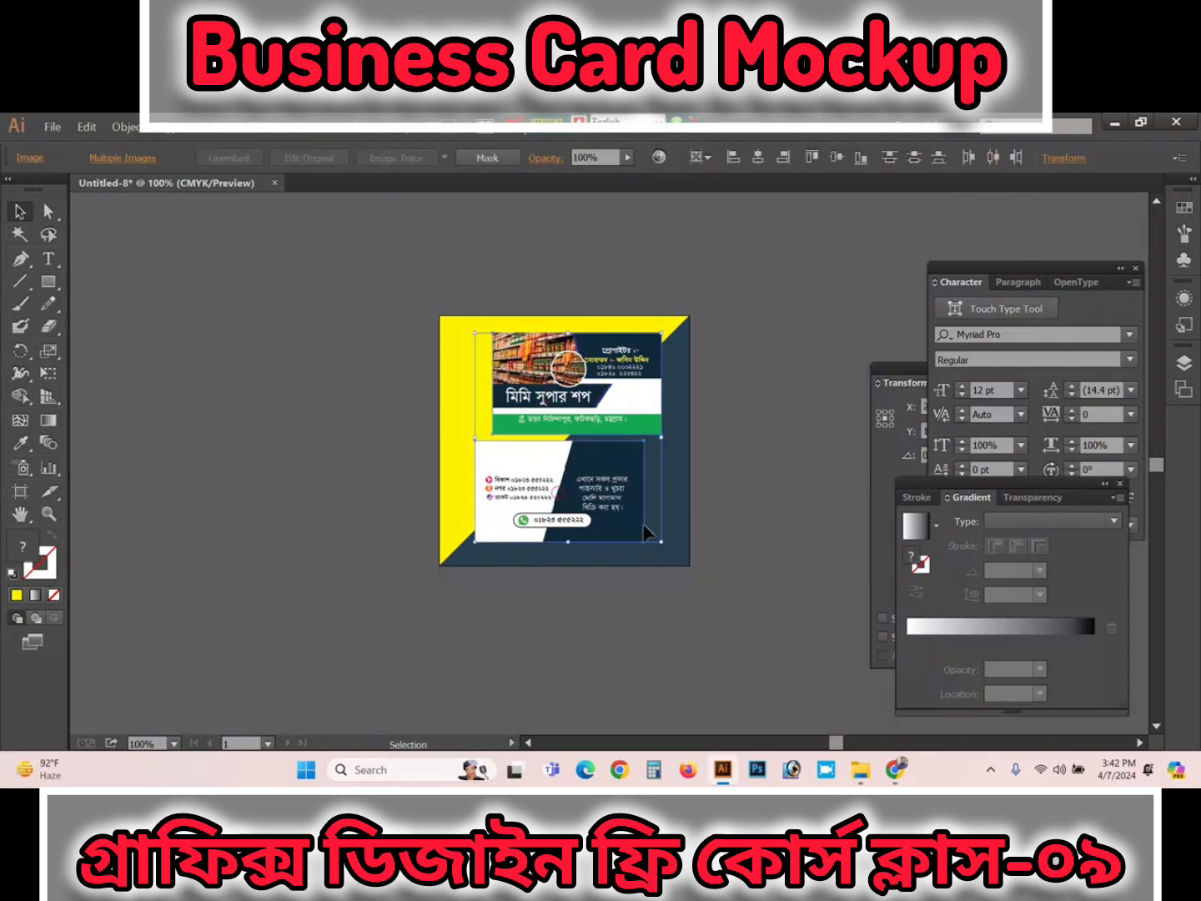
pyautogui.click(131, 128)
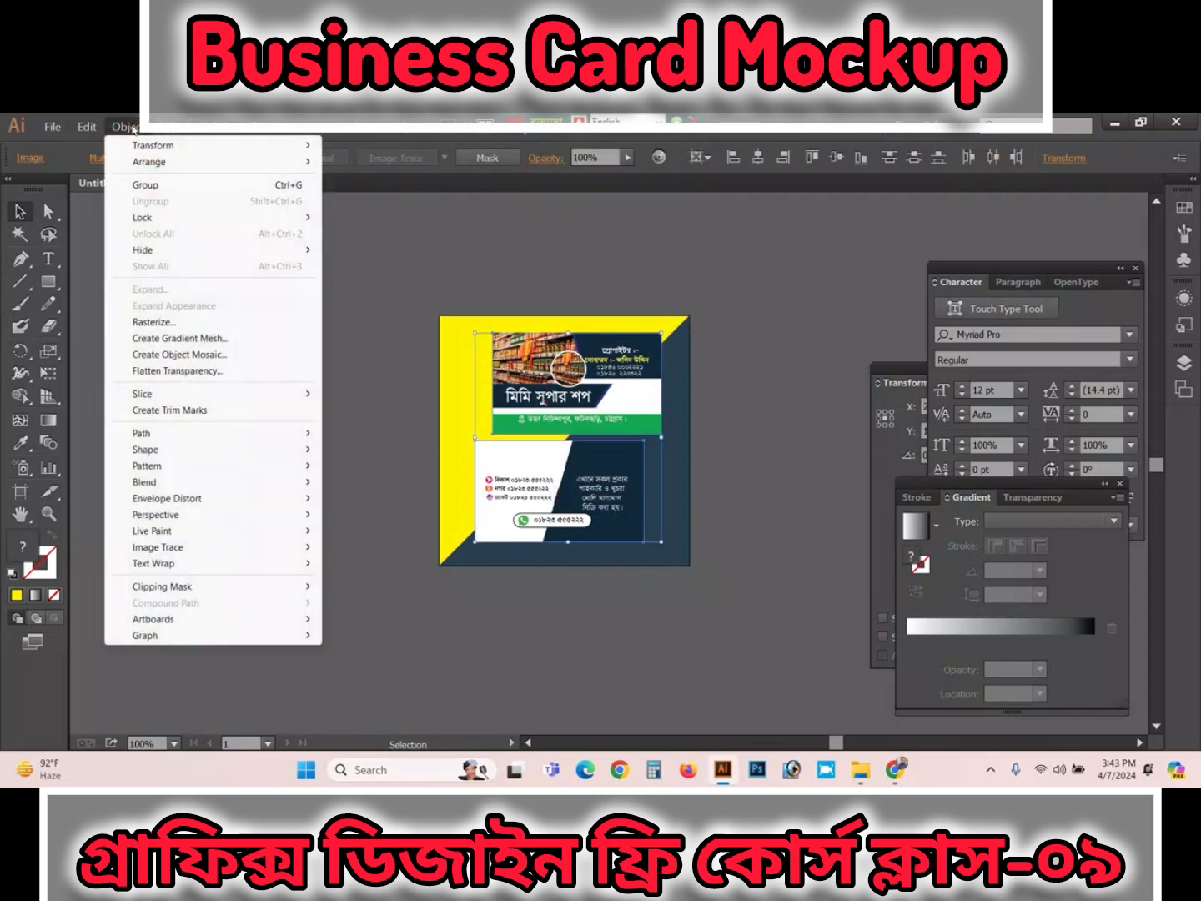
pyautogui.moveTo(167, 137)
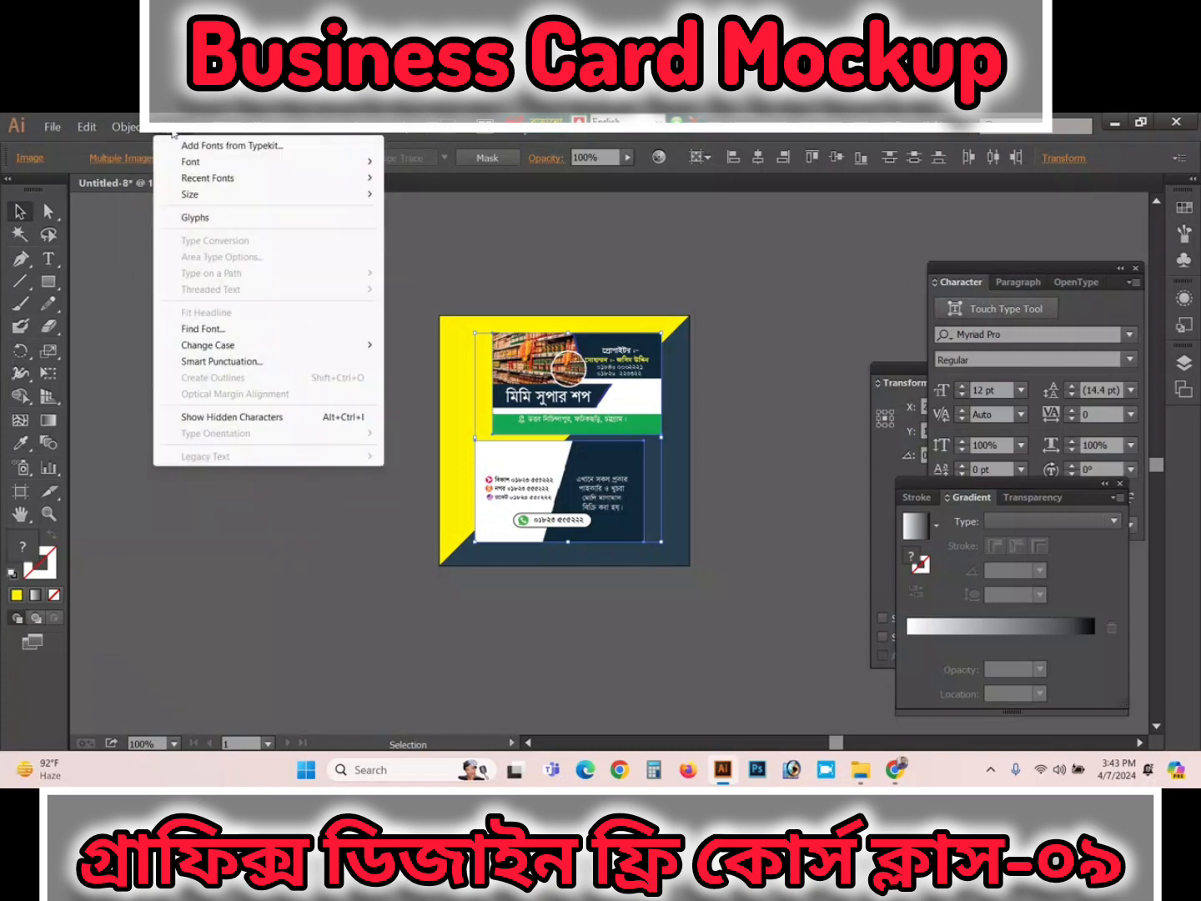
pyautogui.moveTo(258, 126)
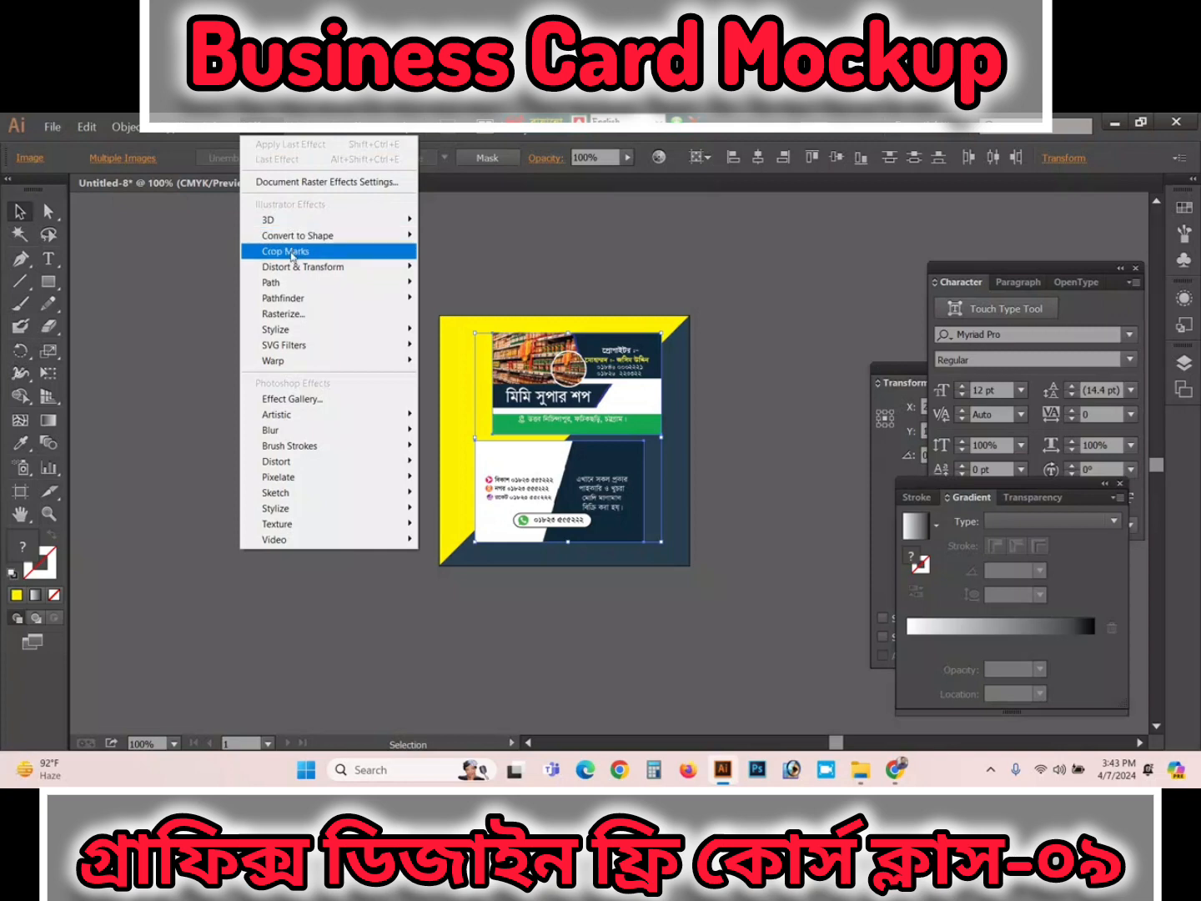
pyautogui.moveTo(286, 329)
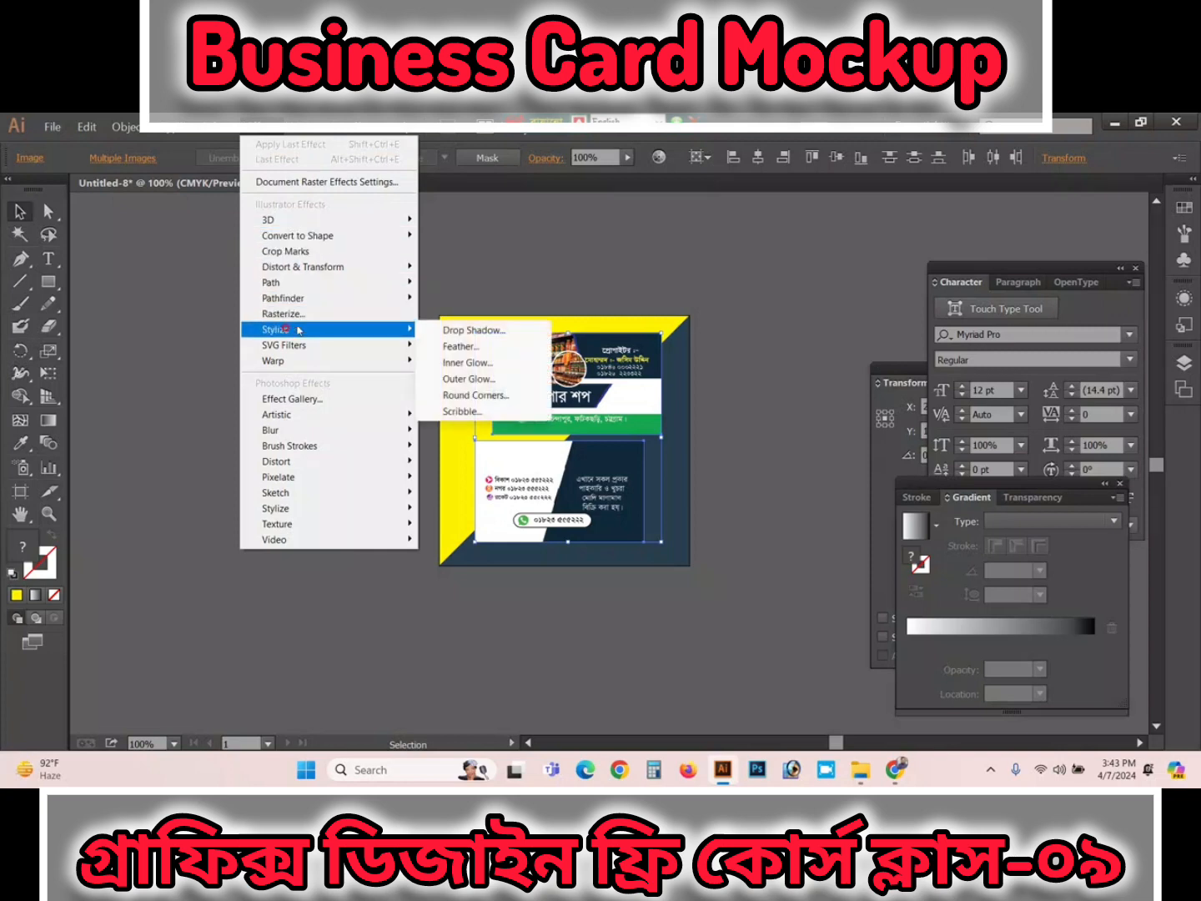
pyautogui.click(464, 330)
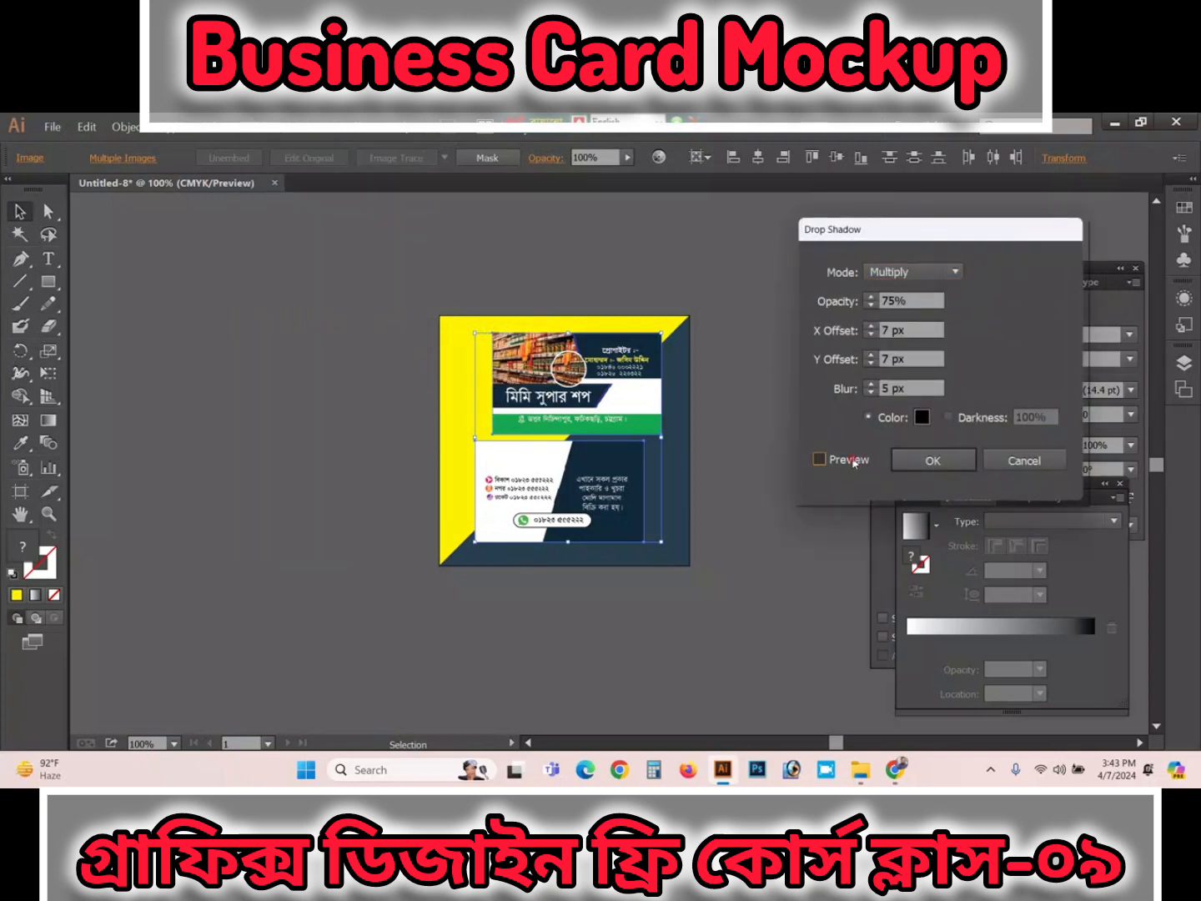
pyautogui.click(852, 460)
pyautogui.click(935, 461)
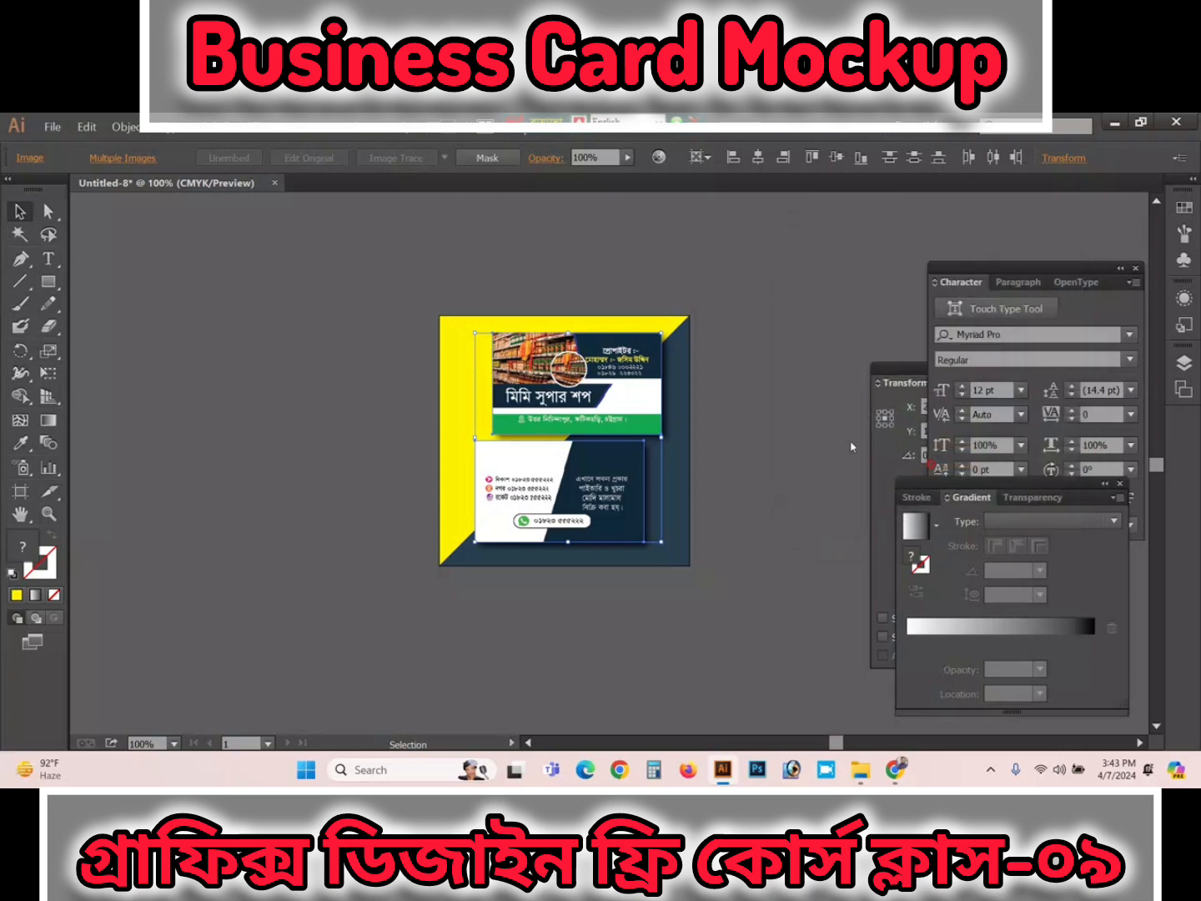
pyautogui.click(756, 380)
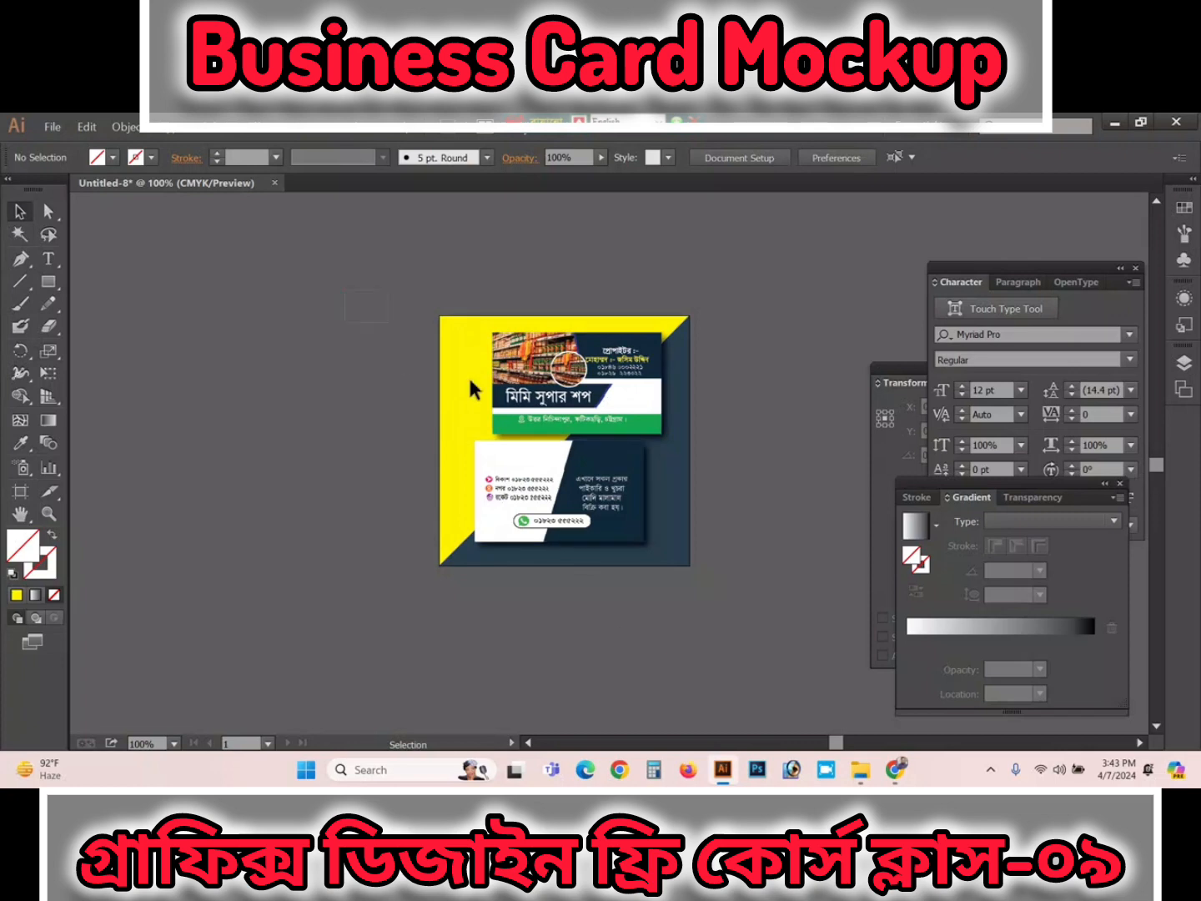
pyautogui.moveTo(347, 280); pyautogui.dragTo(717, 600)
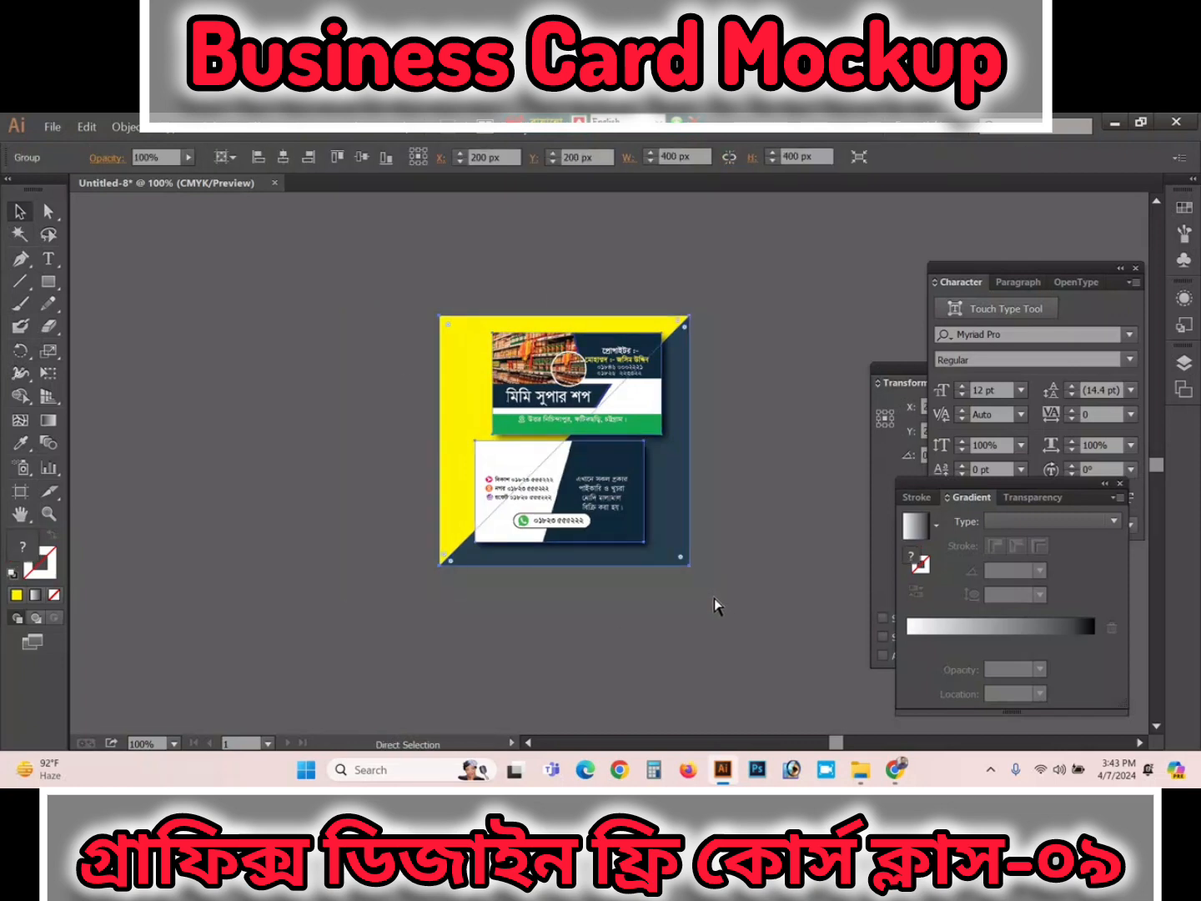
pyautogui.click(765, 457)
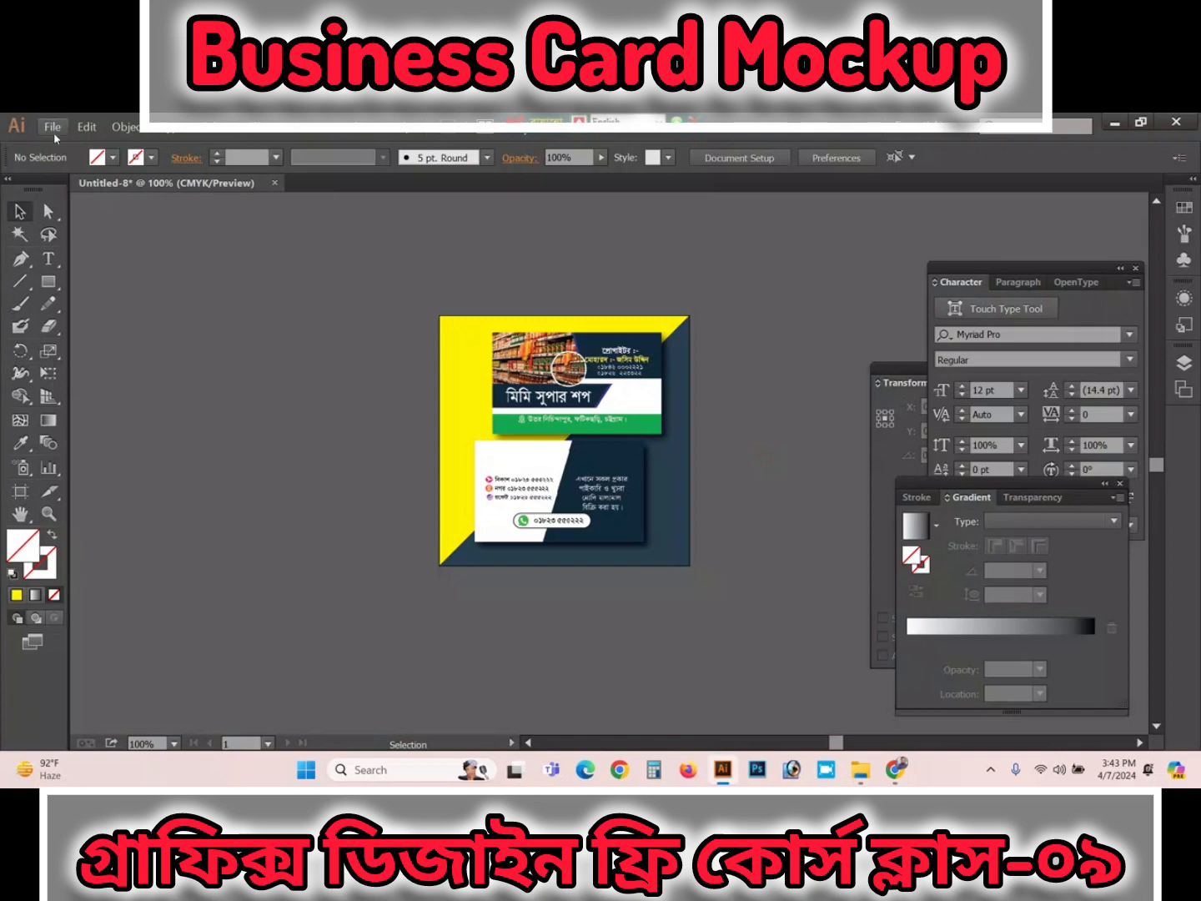
# Step: Start exporting the mockup and choose the Class 07 folder inside FTC GP Batch 02 on Local Disk (F:)
pyautogui.click(52, 127)
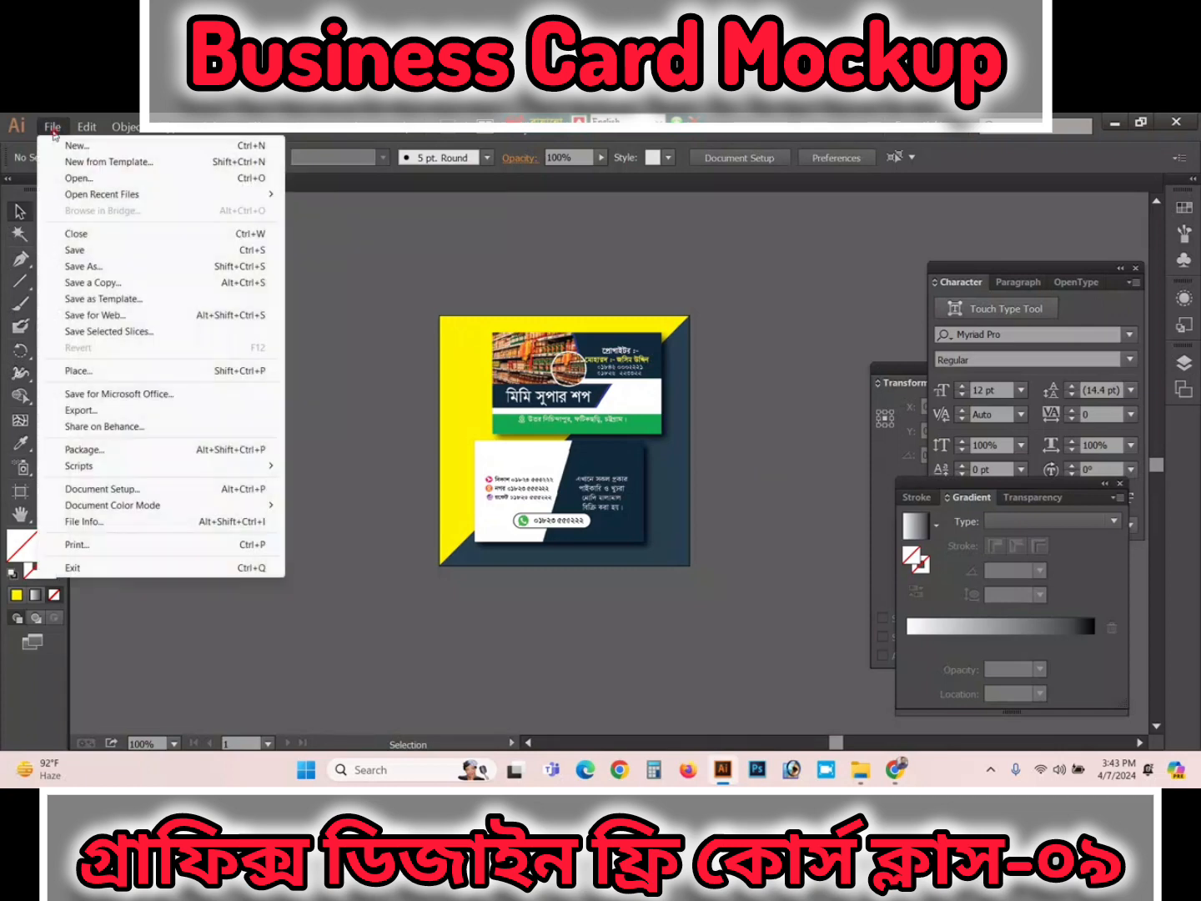
pyautogui.click(92, 412)
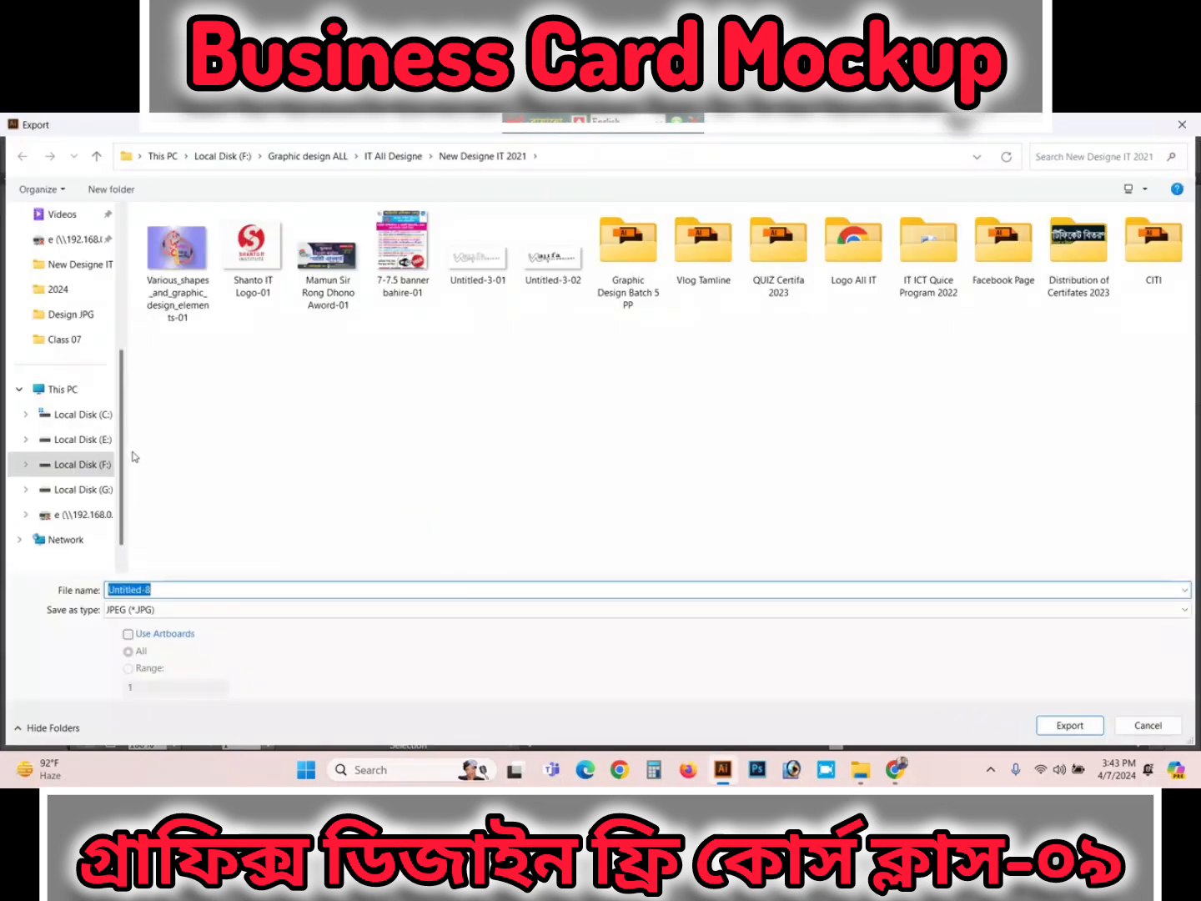
pyautogui.click(75, 470)
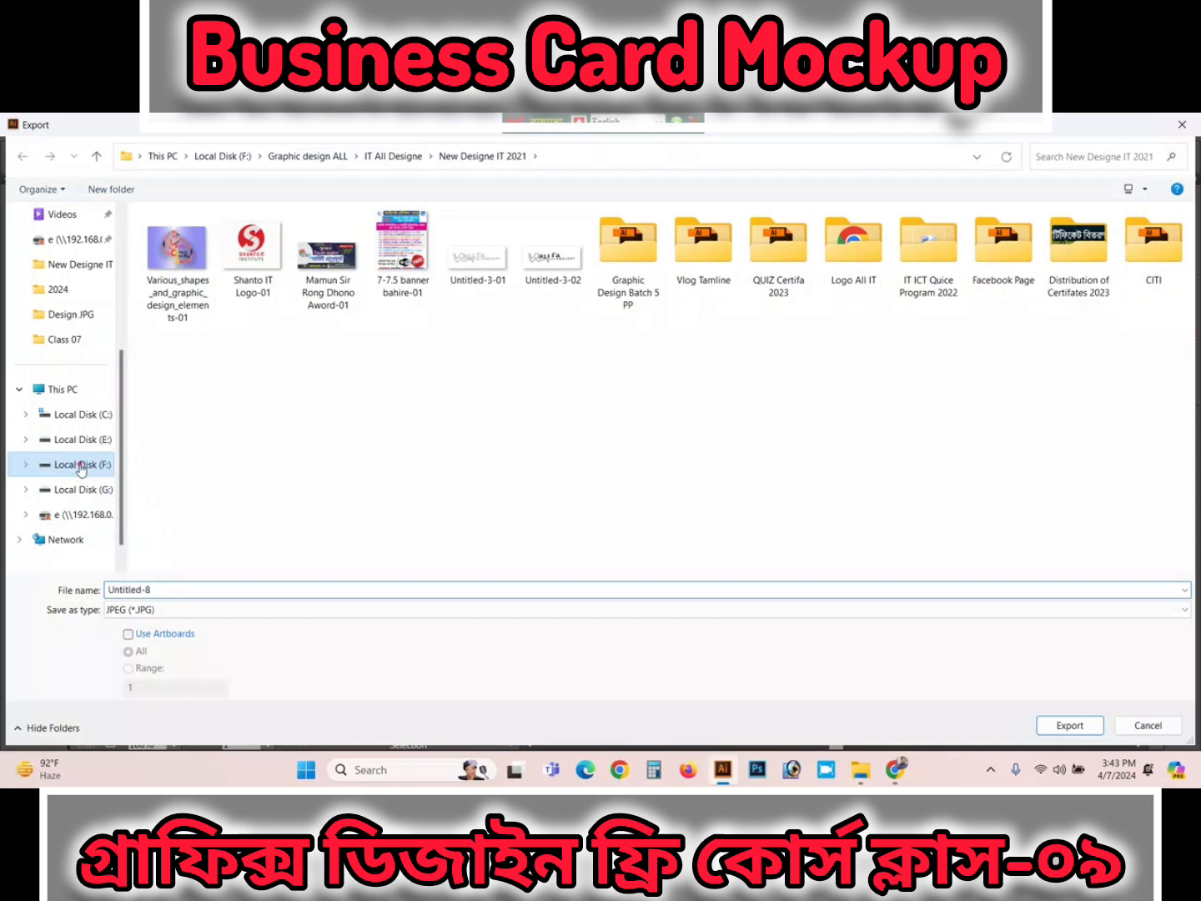
pyautogui.doubleClick(442, 280)
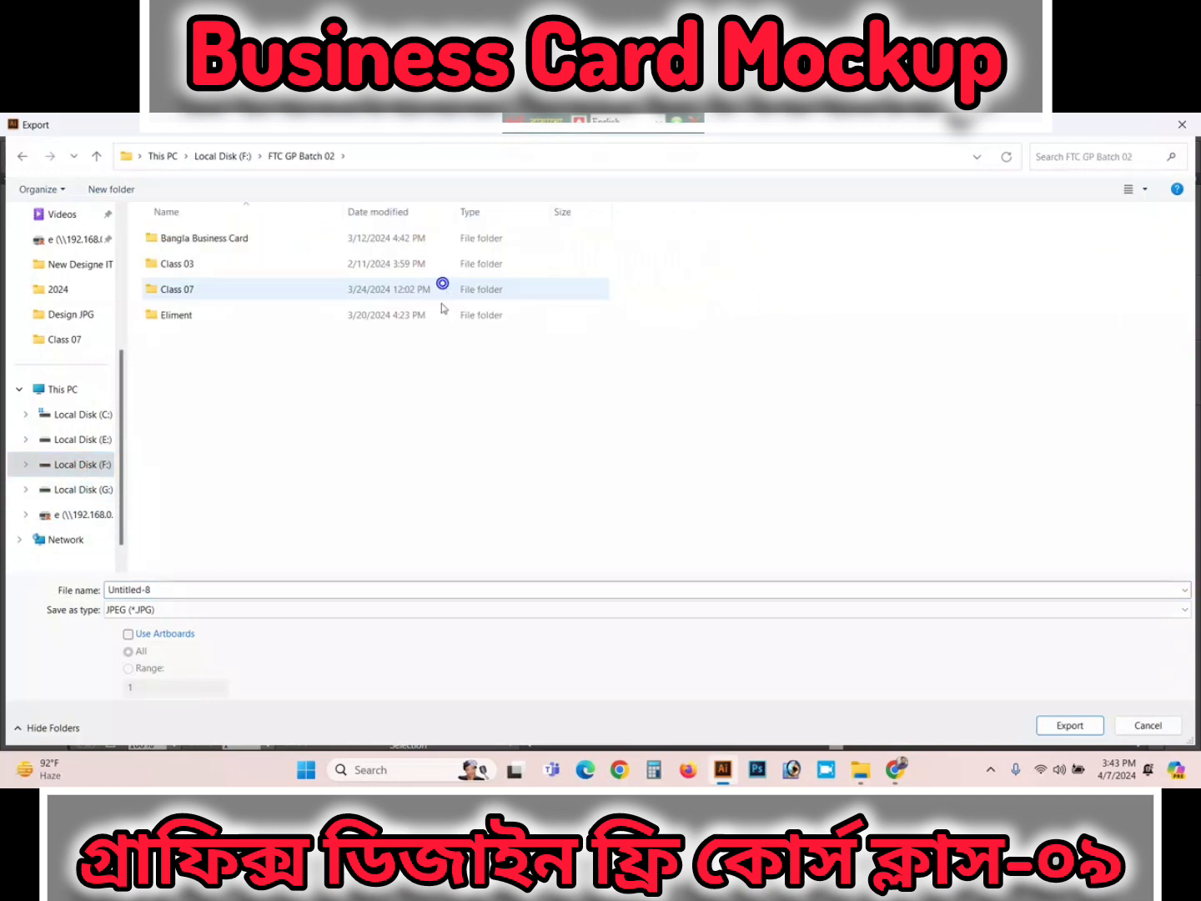
pyautogui.click(196, 294)
pyautogui.doubleClick(198, 292)
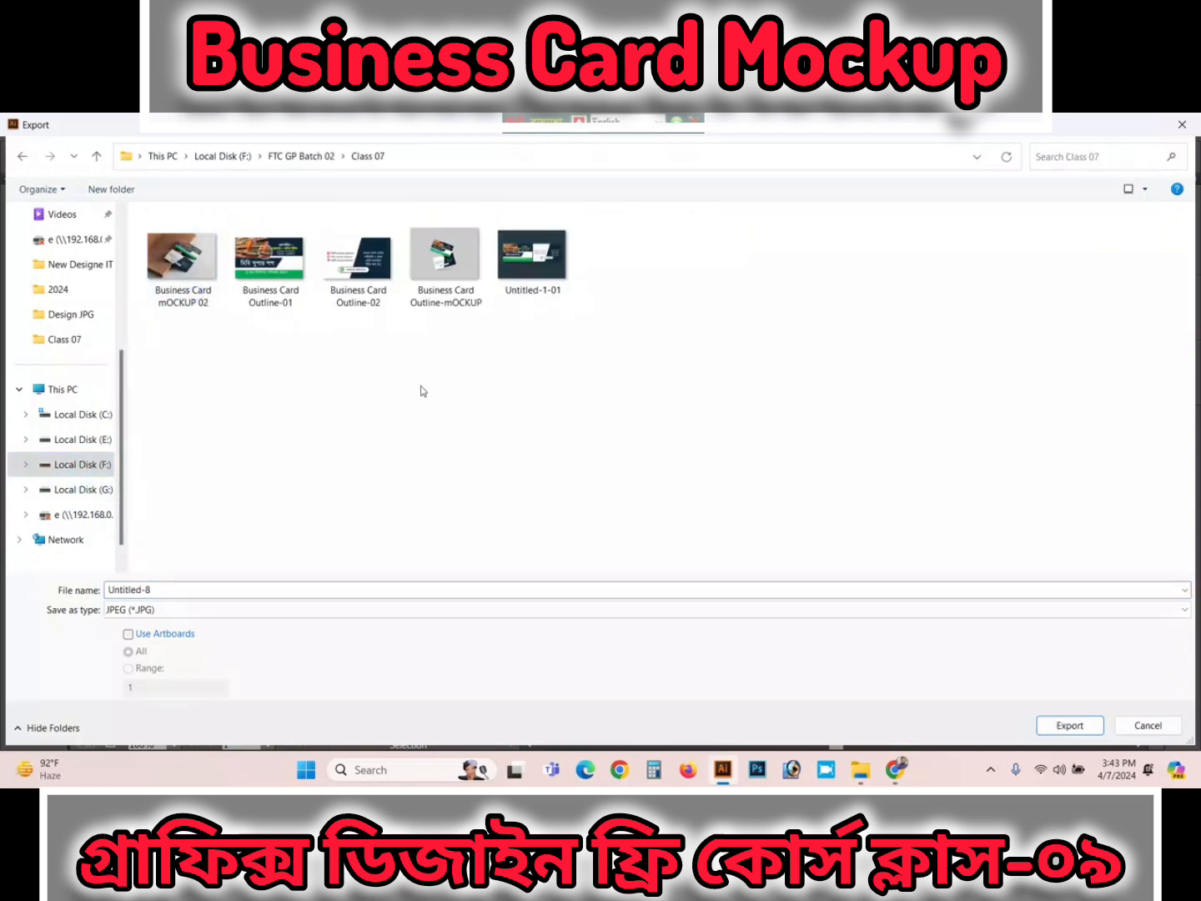
# Step: Export all artboards as JPEG using the file name Business Card Outline-01
pyautogui.click(147, 635)
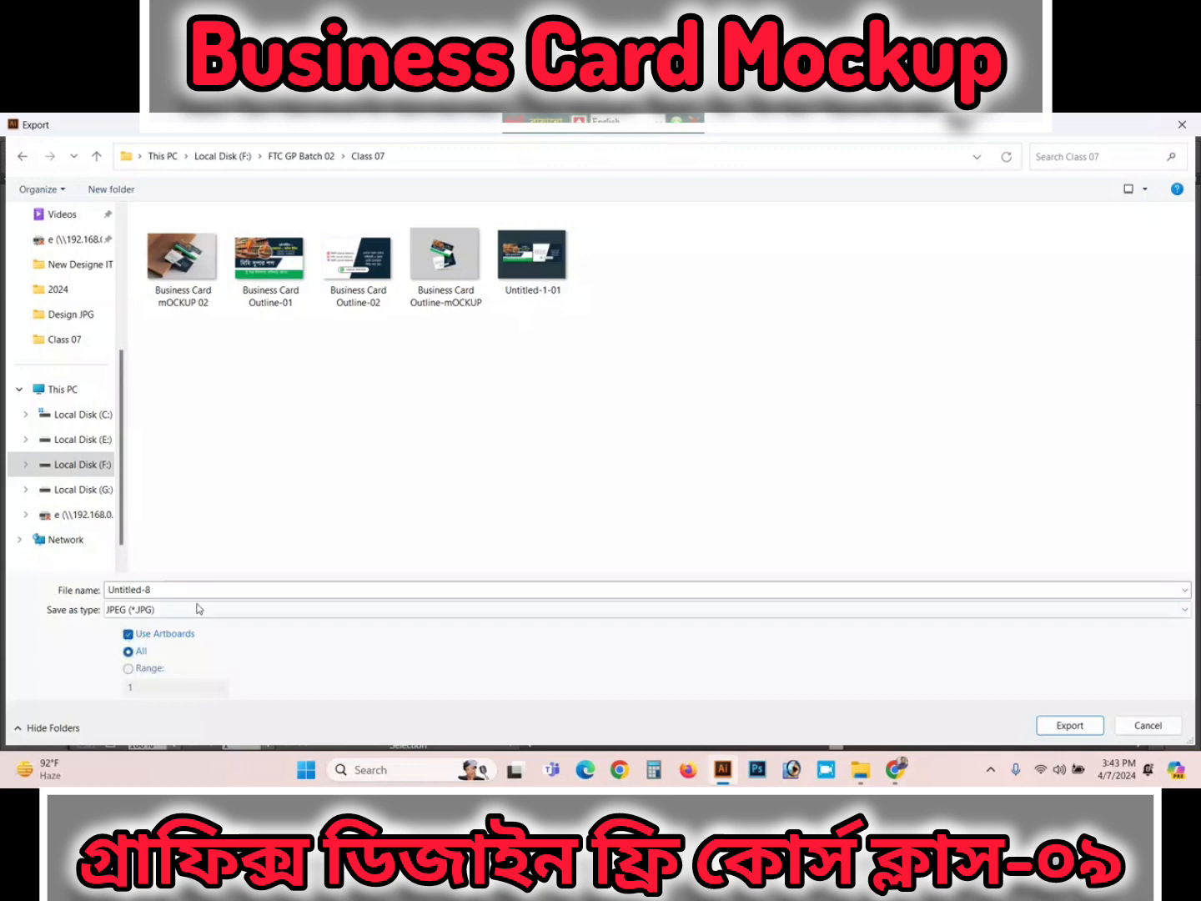
pyautogui.click(258, 298)
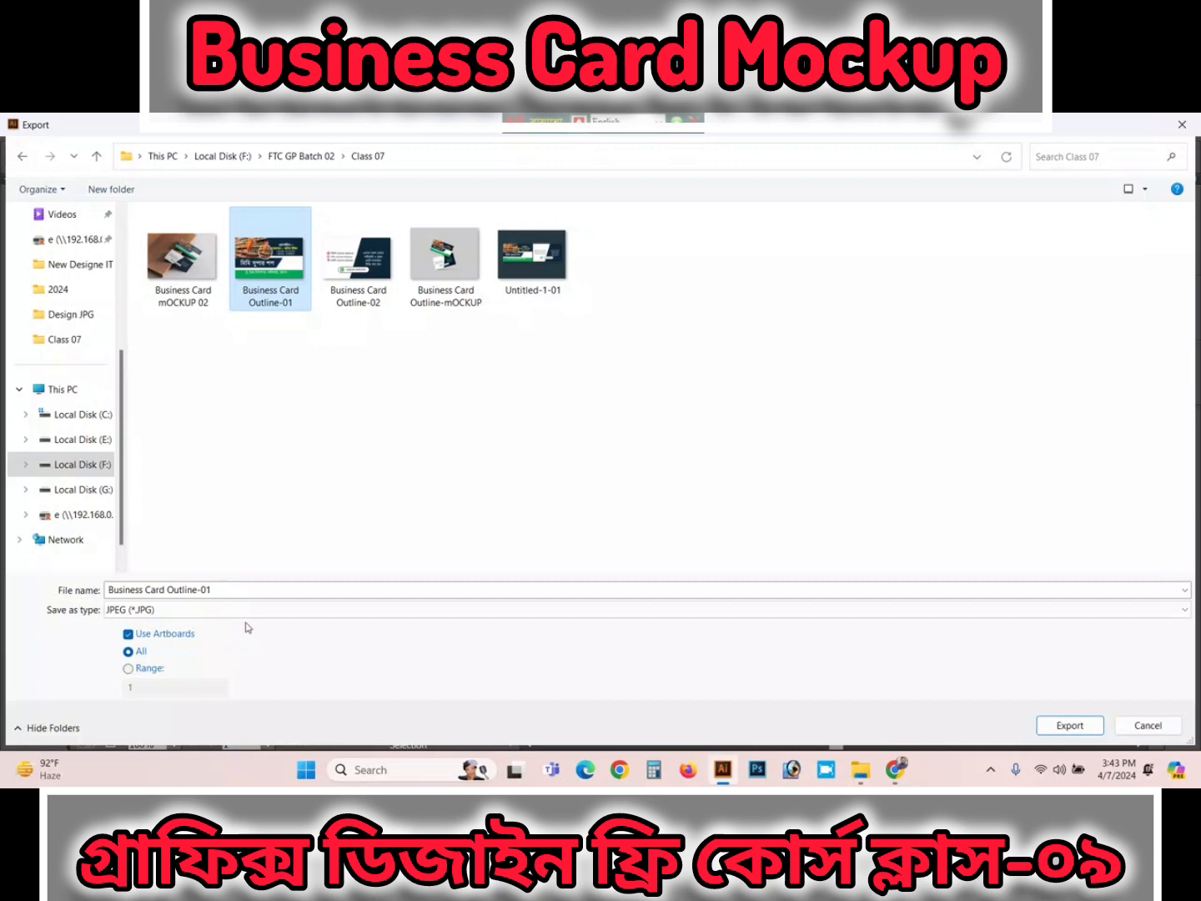
pyautogui.click(267, 609)
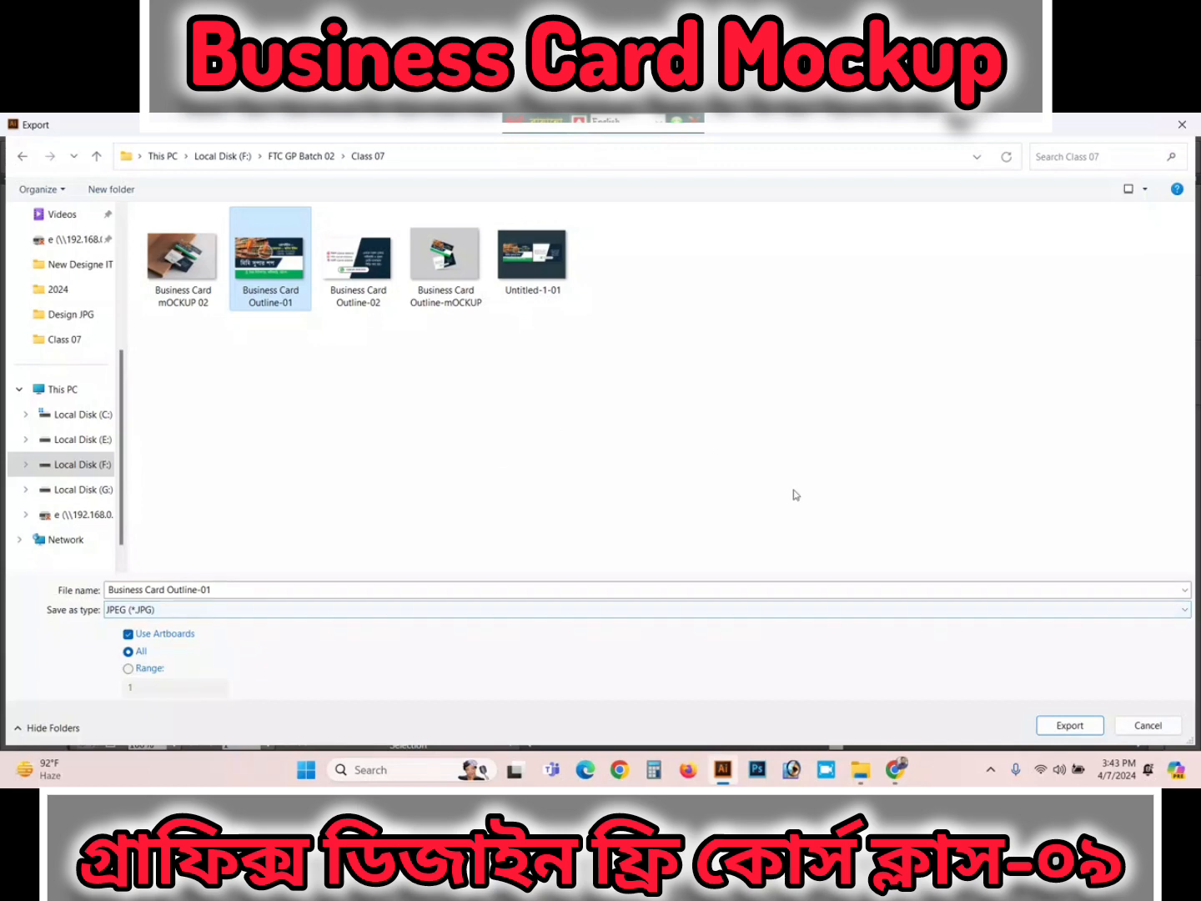
pyautogui.click(1063, 725)
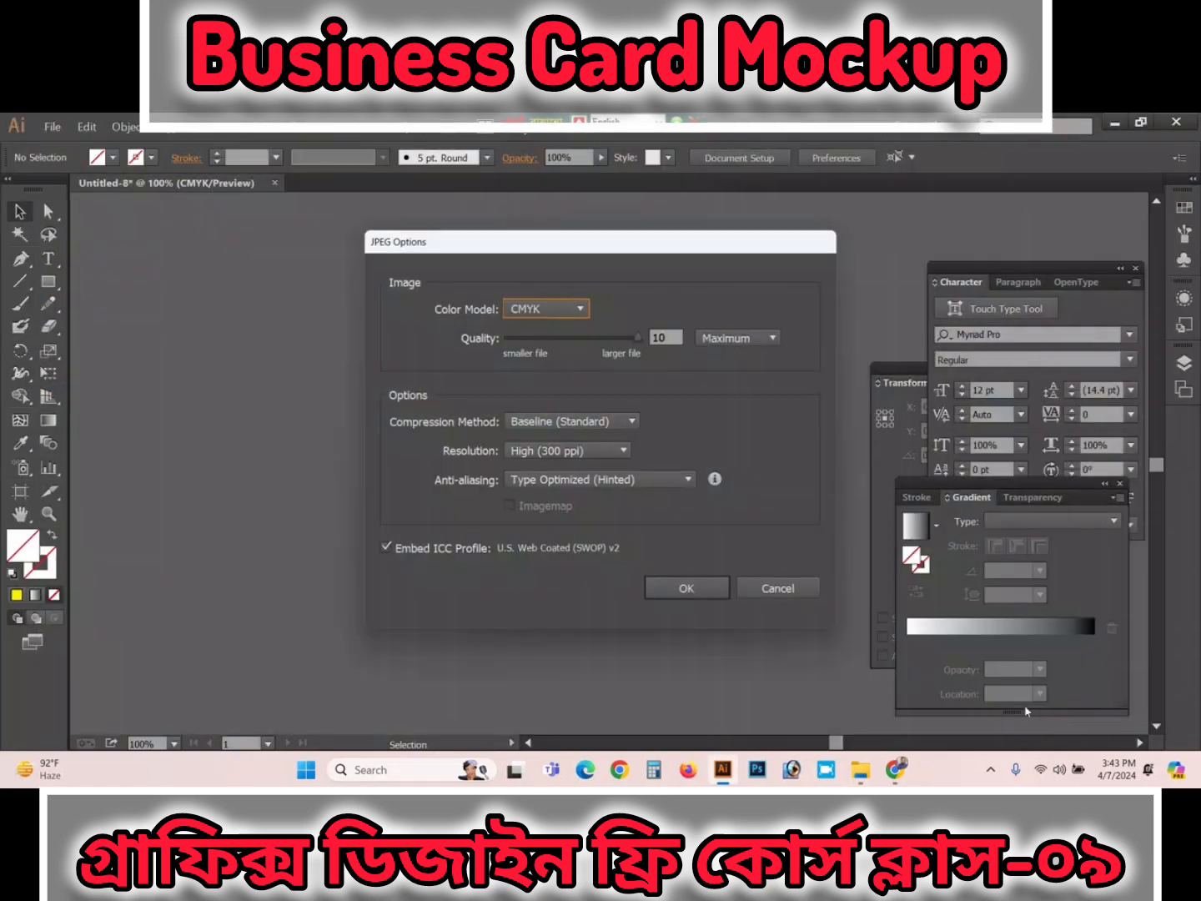
# Step: Confirm the JPEG options with CMYK color model, Maximum quality 10 and High (300 ppi) resolution
pyautogui.click(538, 308)
pyautogui.click(530, 334)
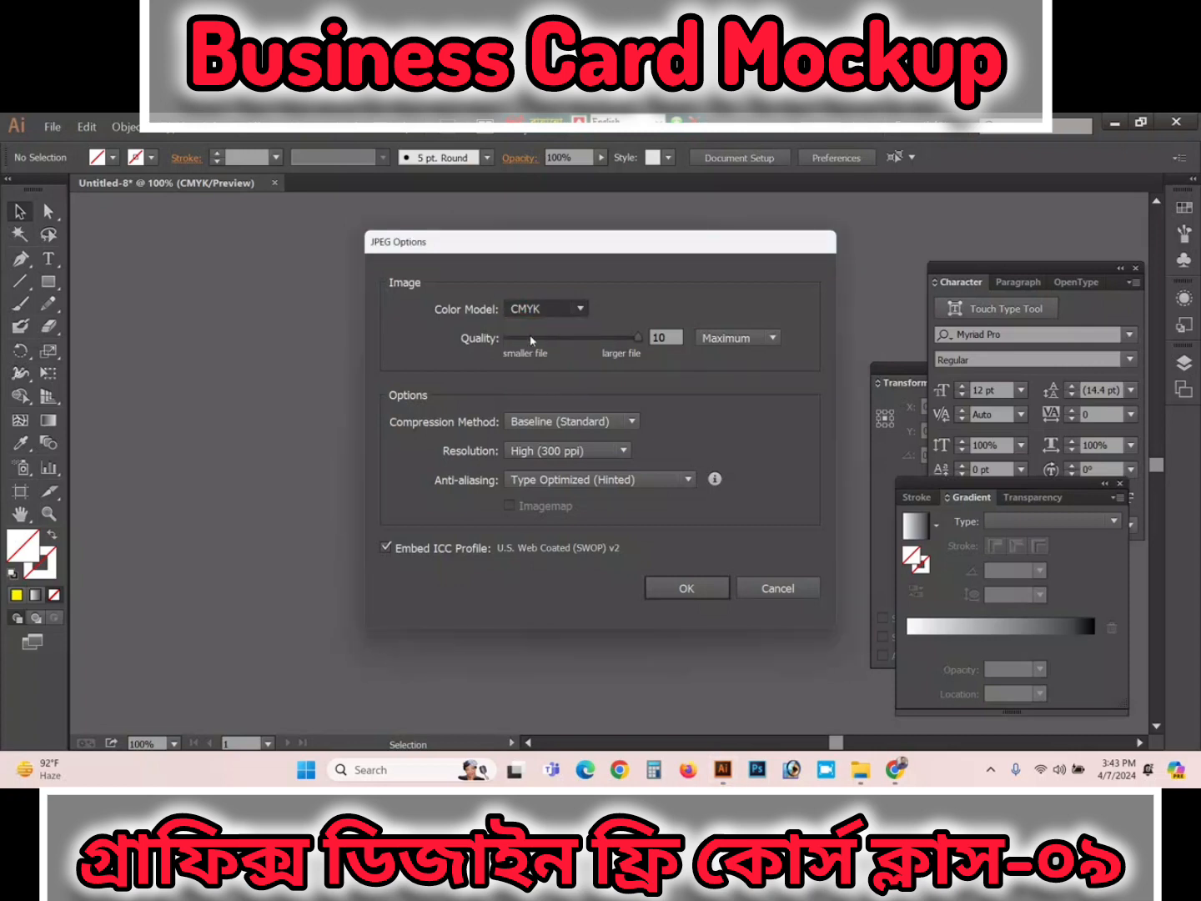
pyautogui.click(687, 588)
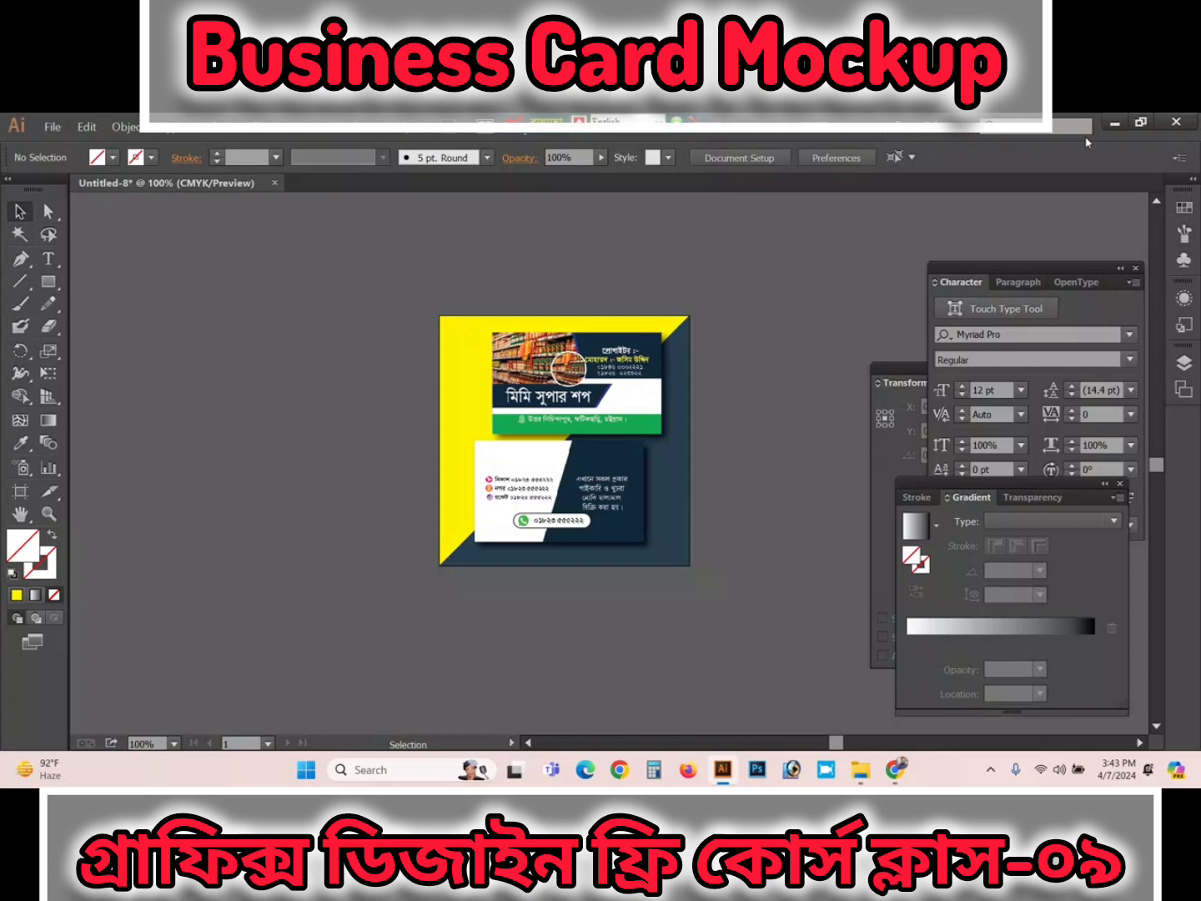
# Step: Switch to the Class 07 folder in File Explorer, view the exported Business Card Outline-01-01 image, and close the viewer
pyautogui.click(1114, 124)
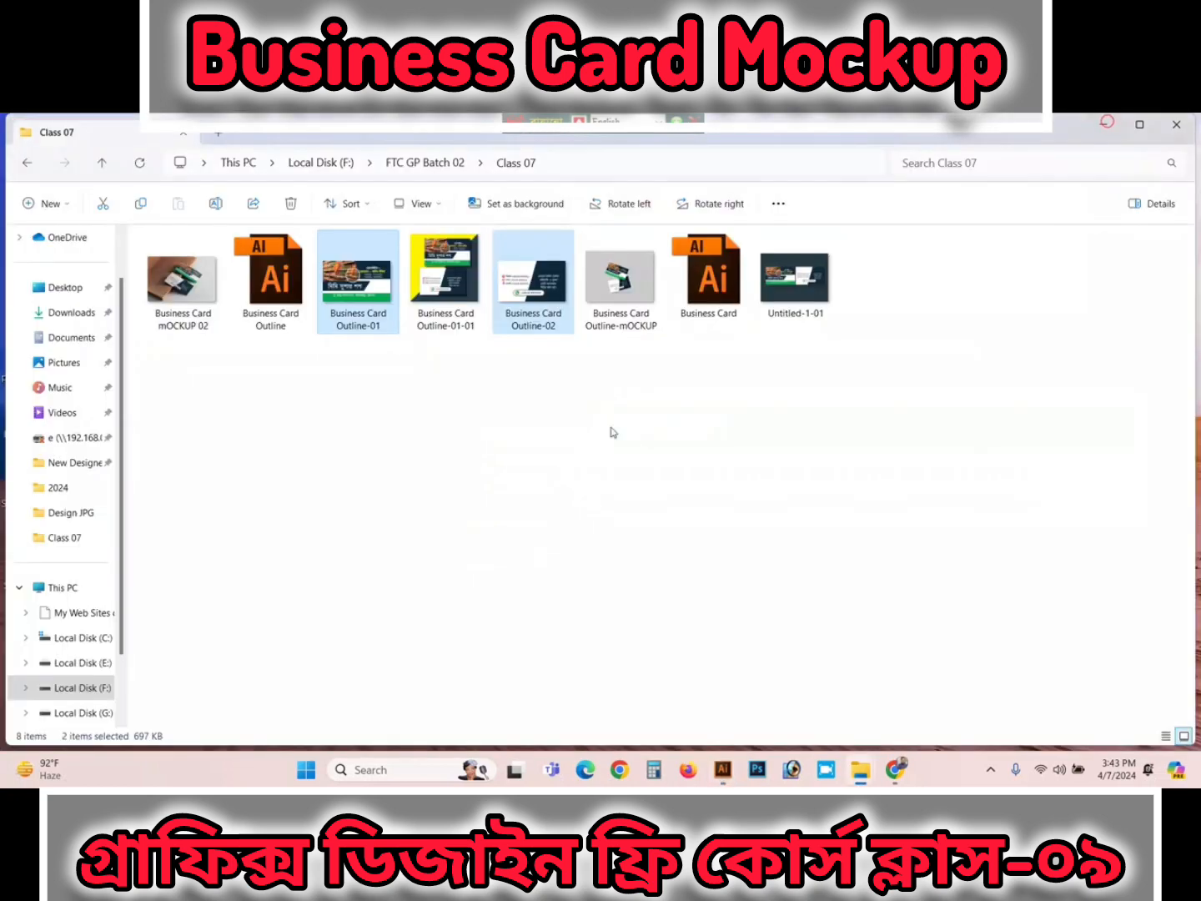
pyautogui.doubleClick(454, 320)
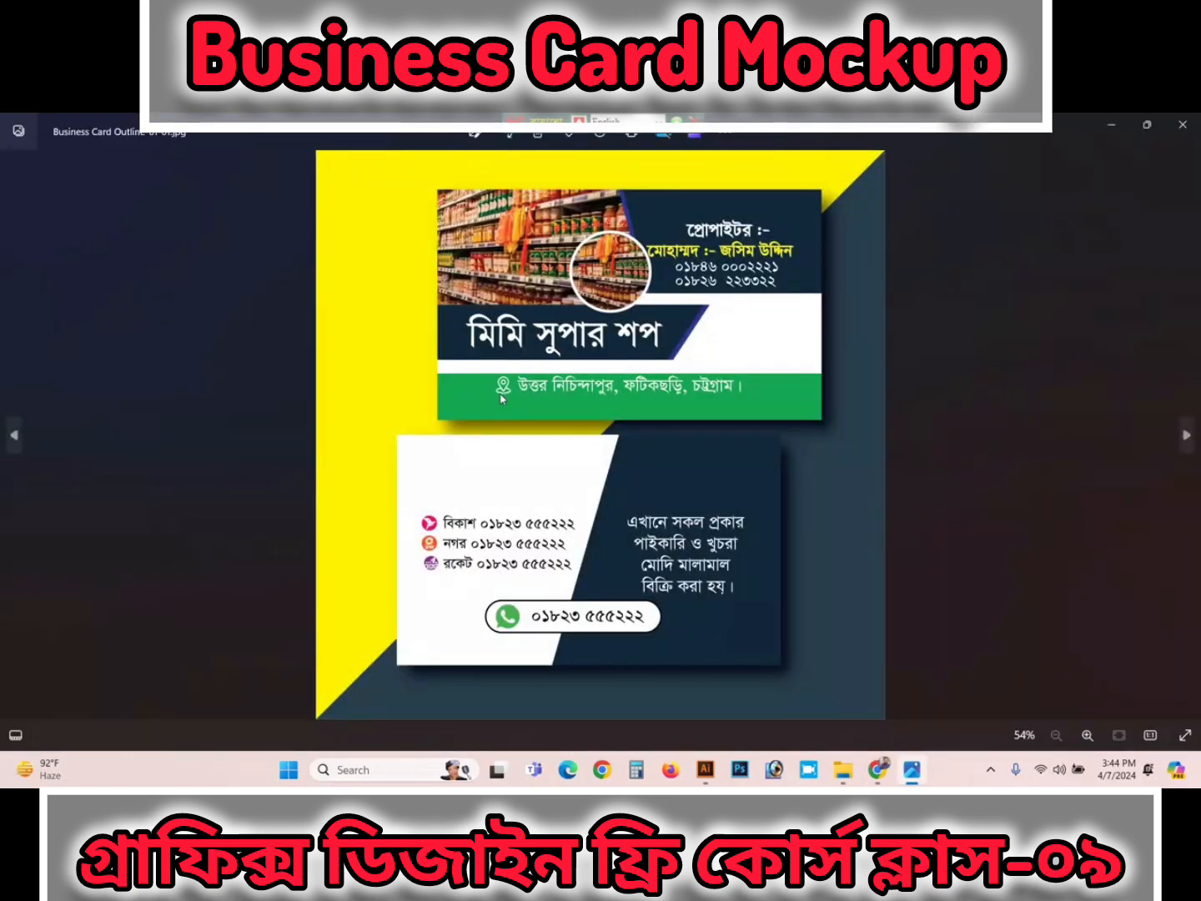
pyautogui.click(1183, 123)
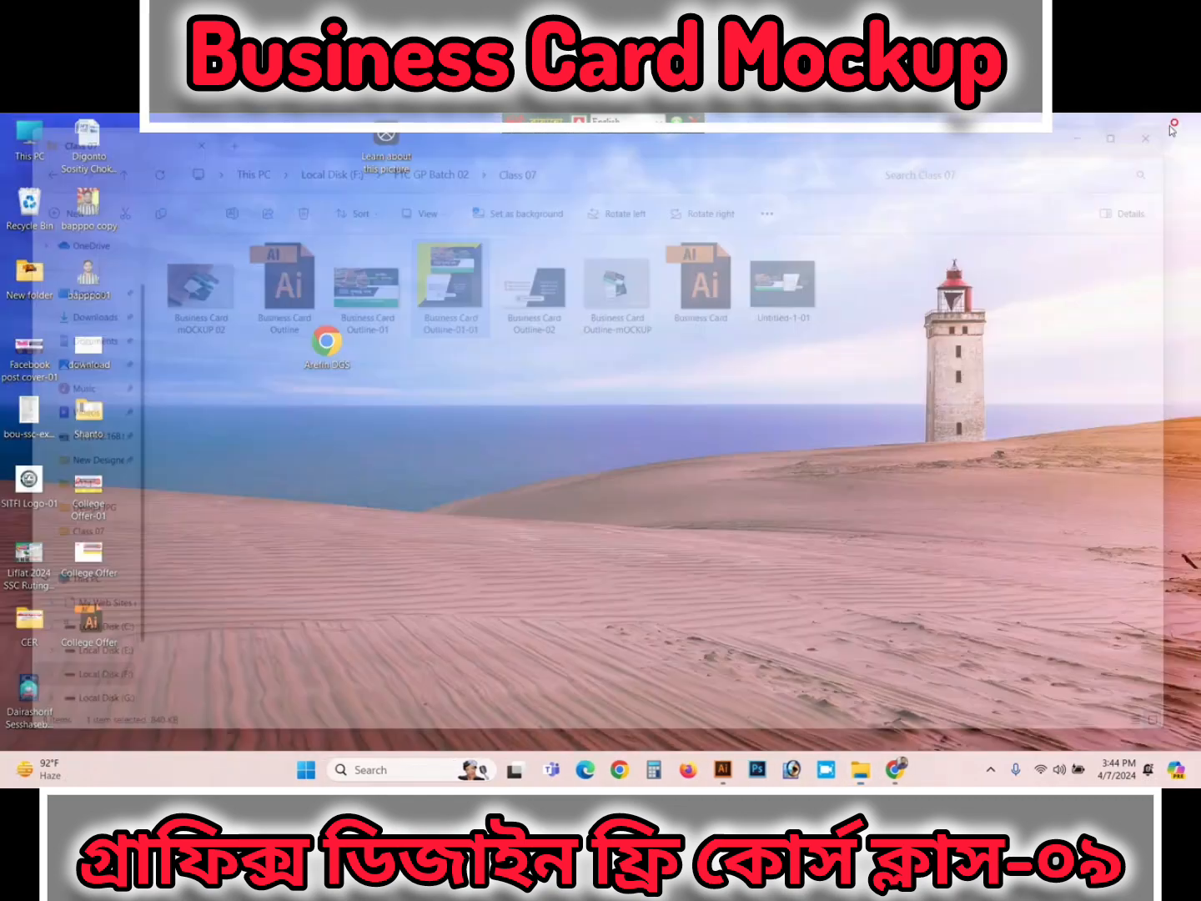
# Step: Close the Class 07 folder window, switch to Chrome and open freepik.com in a new tab
pyautogui.click(1176, 124)
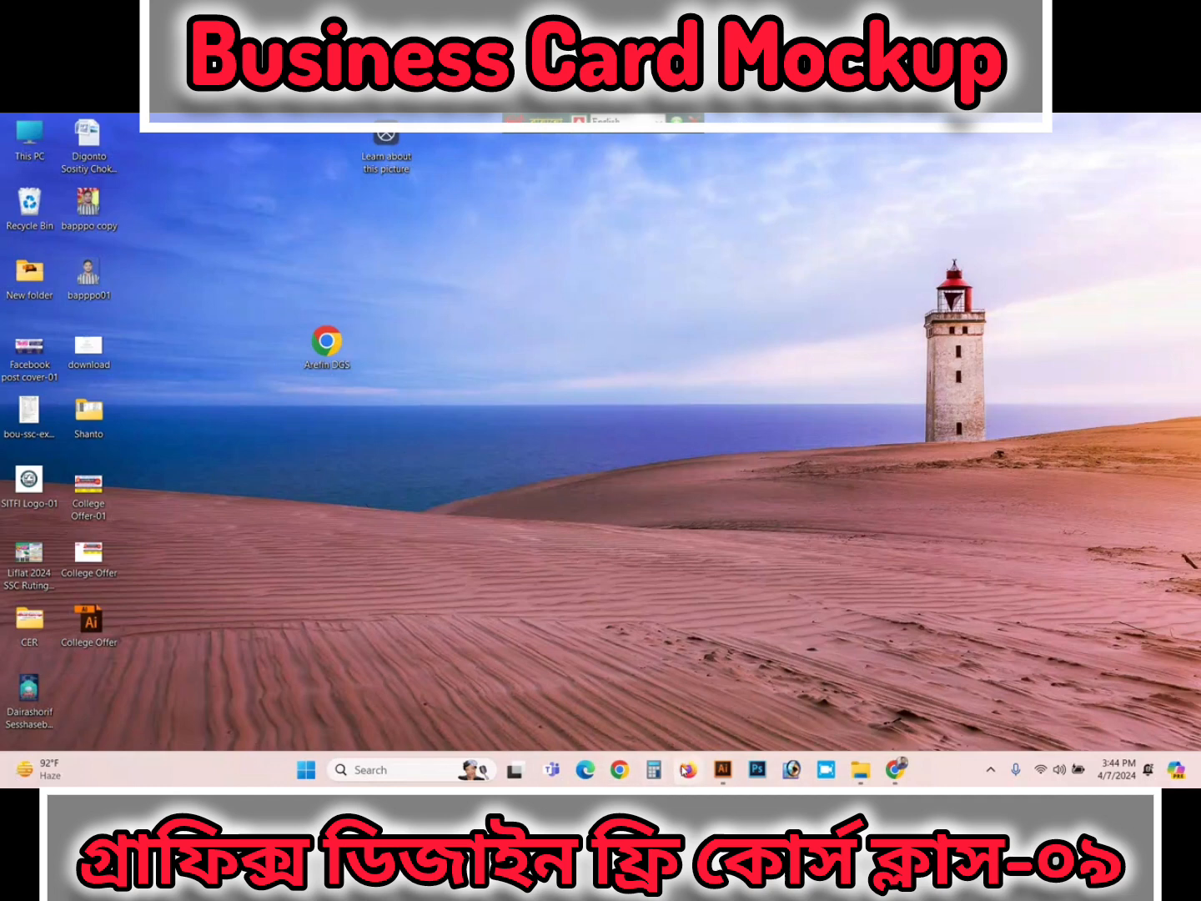
pyautogui.moveTo(717, 776)
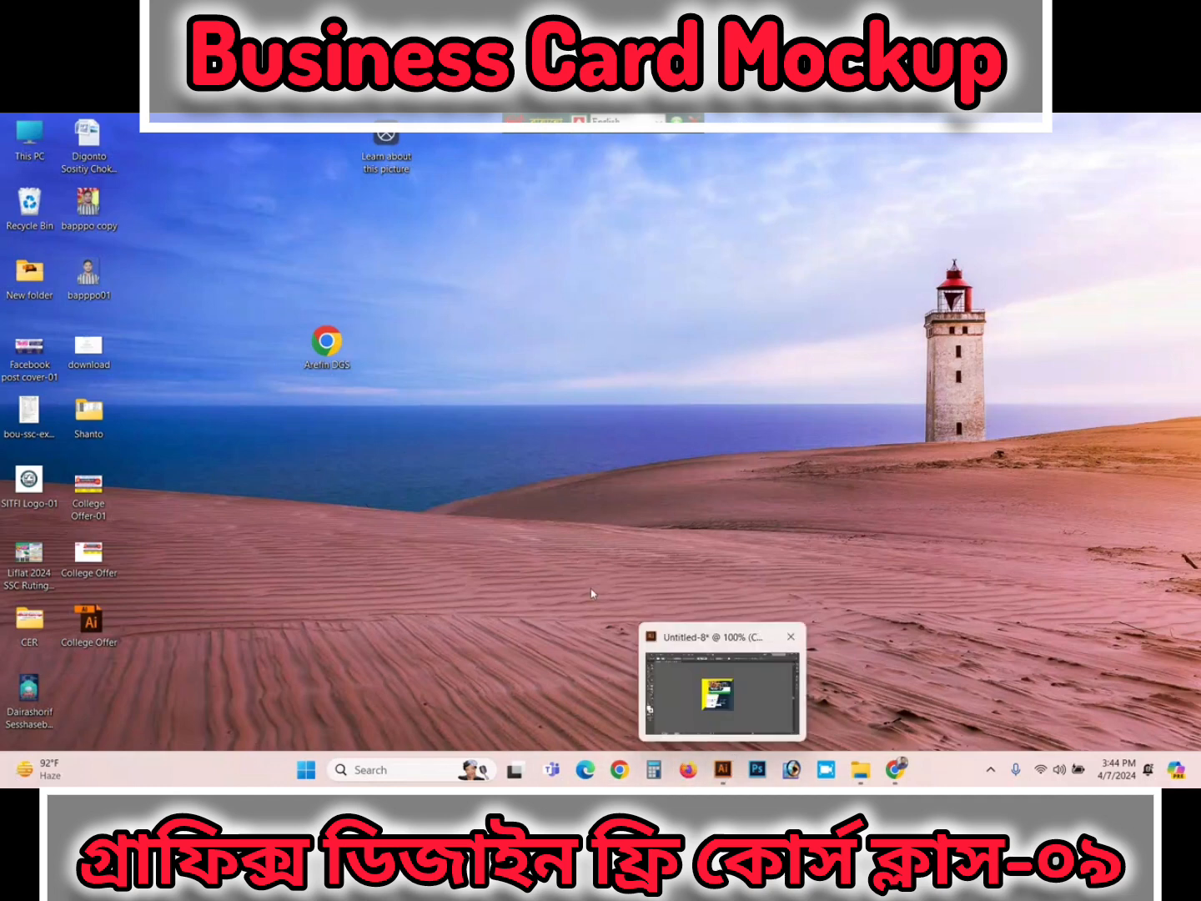
pyautogui.click(892, 777)
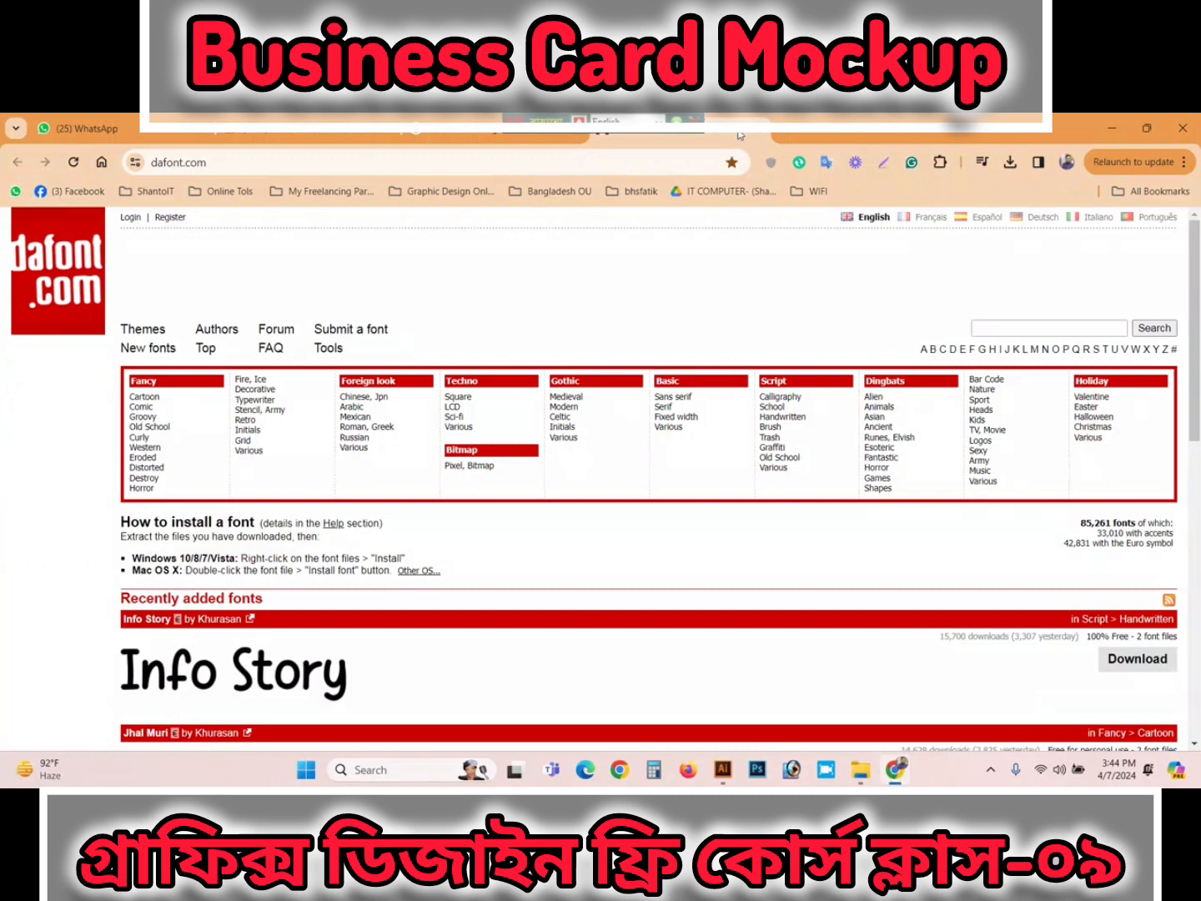
pyautogui.hotkey('ctrl', 't')
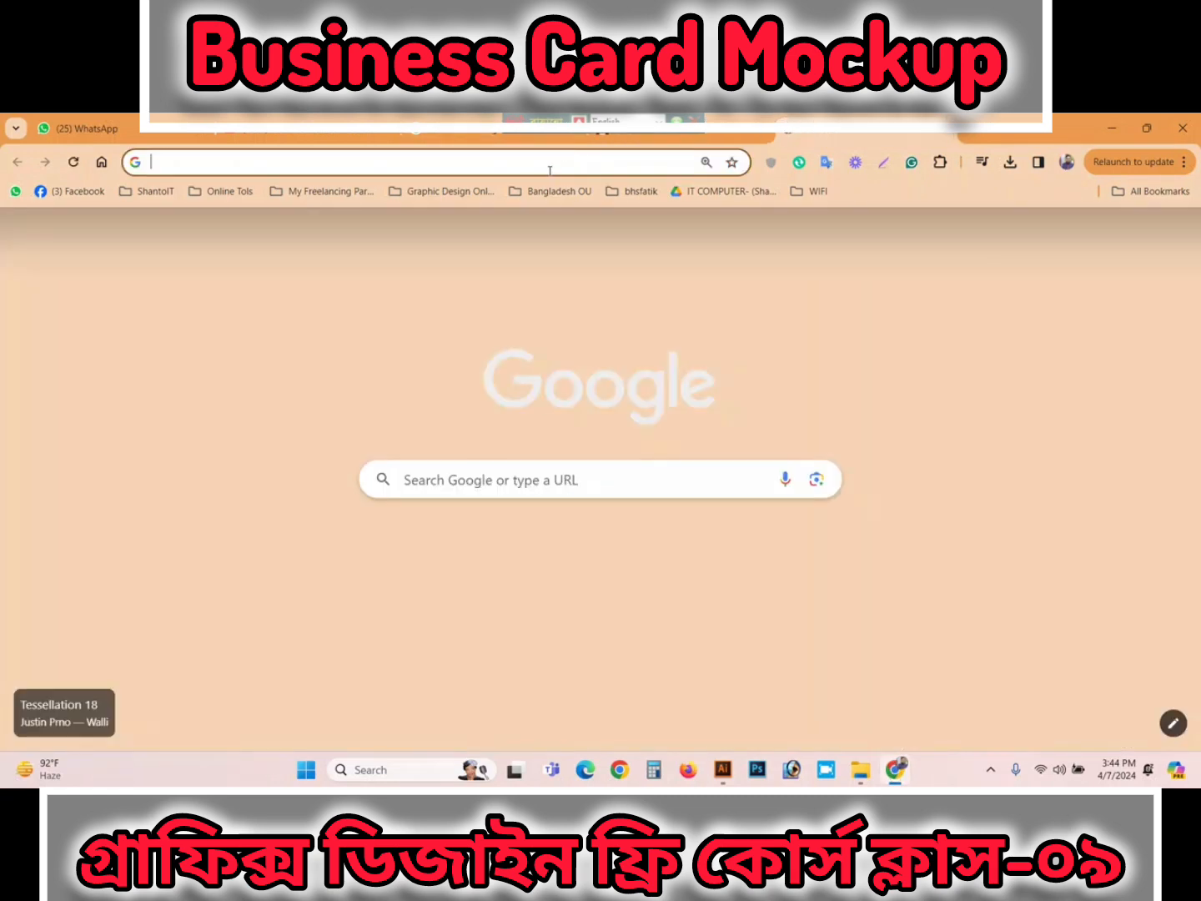
pyautogui.write('free')
pyautogui.press('Return')
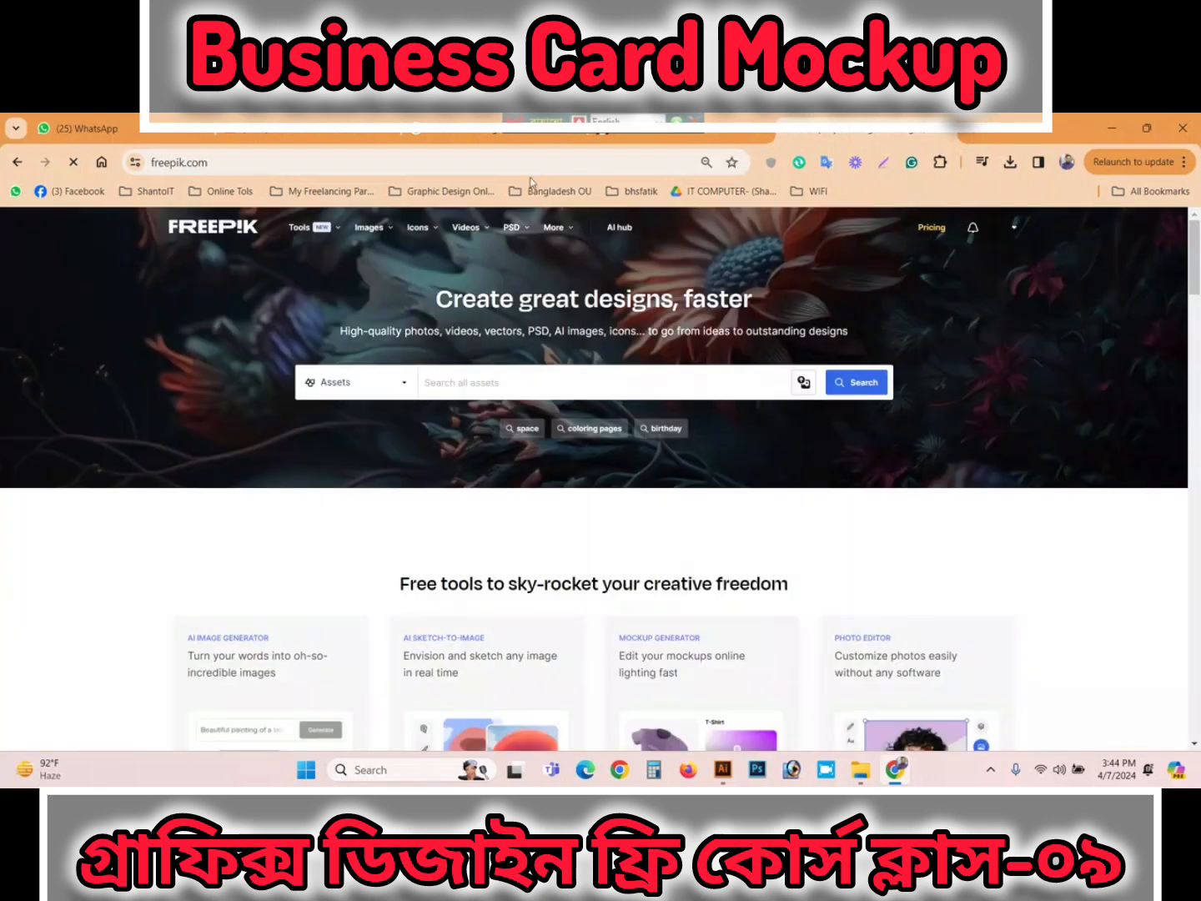
# Step: Limit the Freepik search to free PSD assets and search for "business card"
pyautogui.click(405, 393)
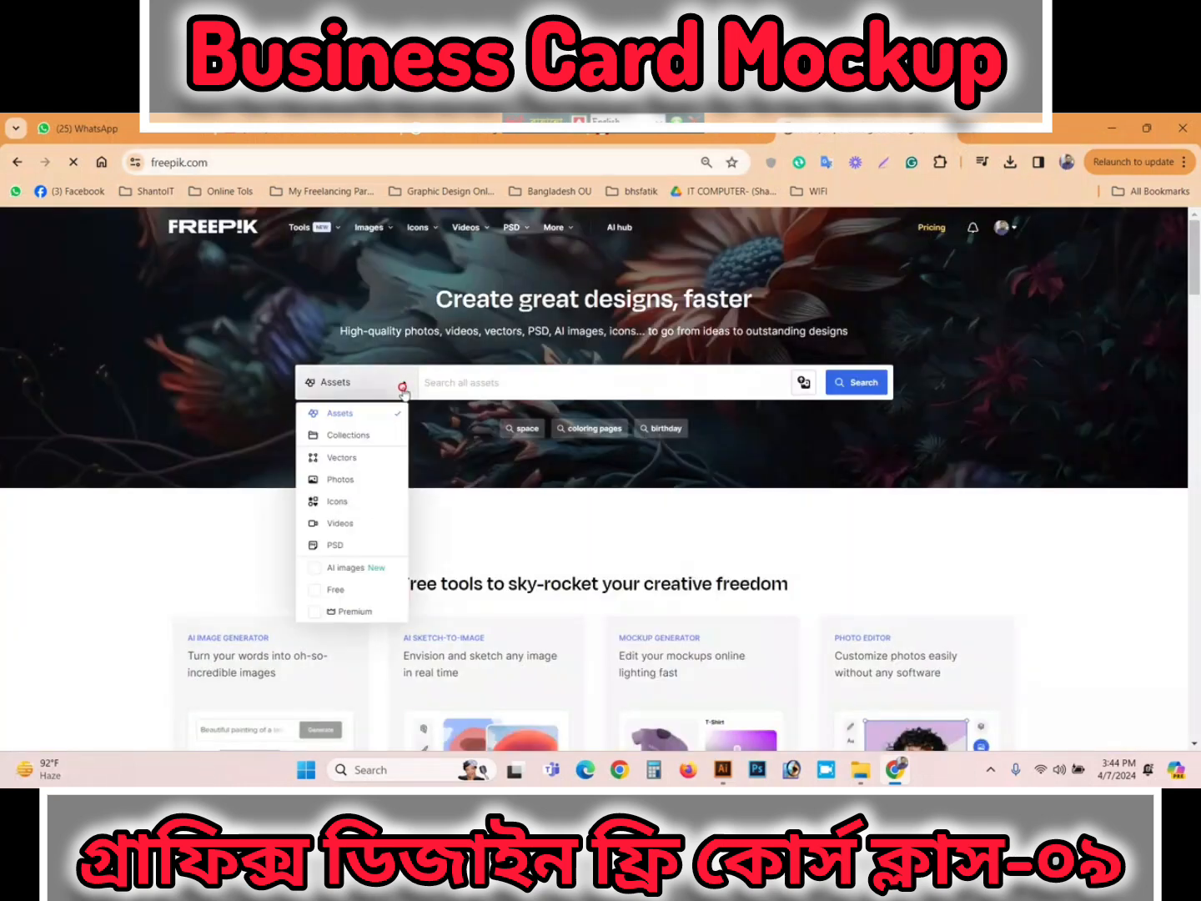
pyautogui.click(338, 547)
pyautogui.click(336, 590)
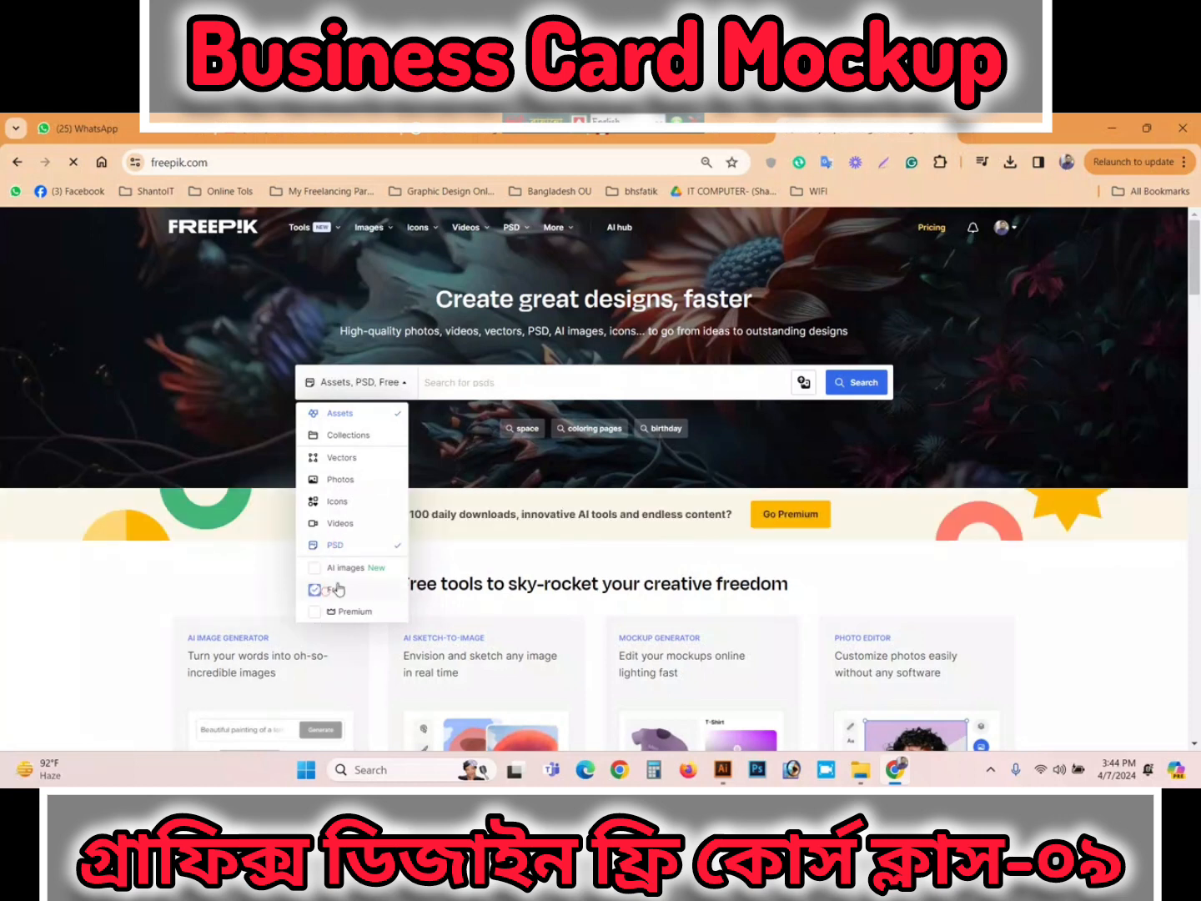
pyautogui.click(451, 383)
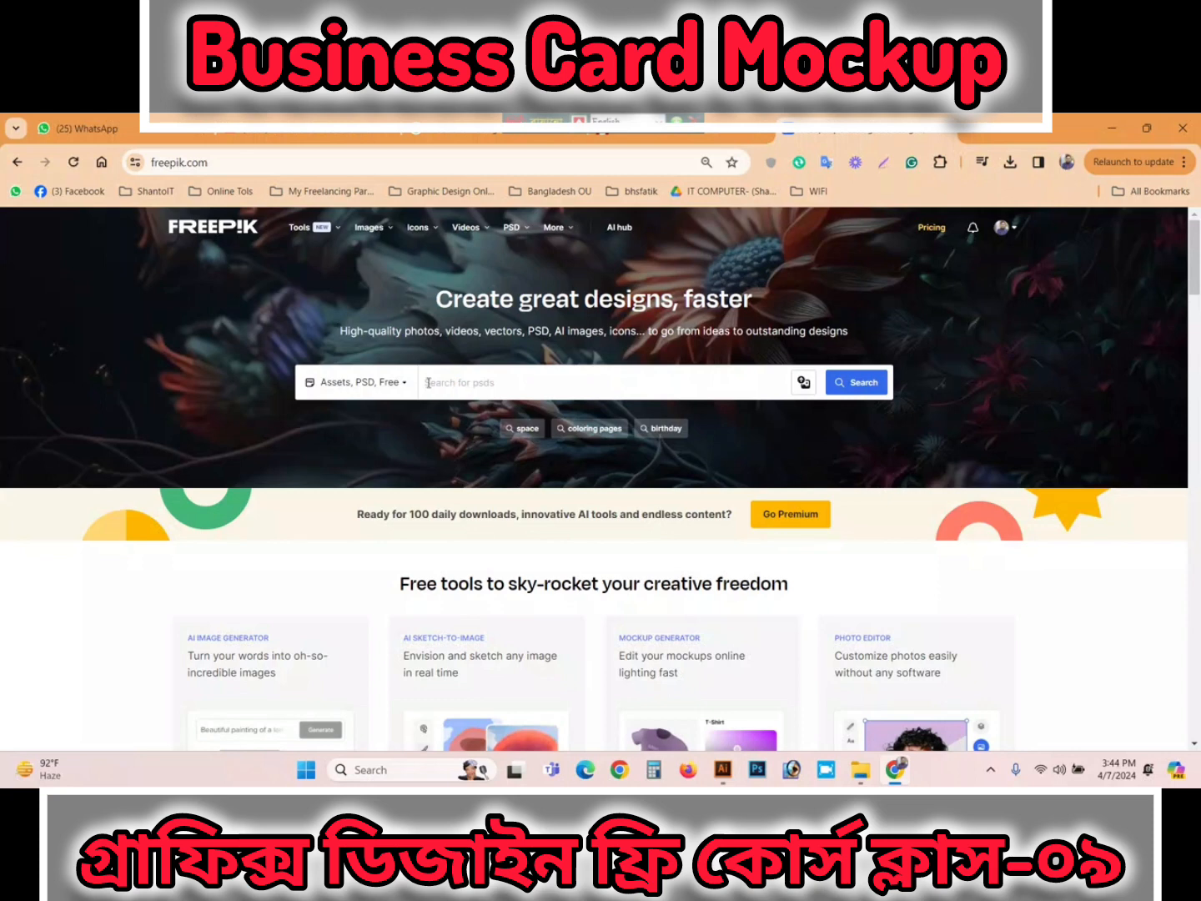
pyautogui.write('f')
pyautogui.press('BackSpace')
pyautogui.write('b')
pyautogui.write('usiness card')
pyautogui.press('Return')
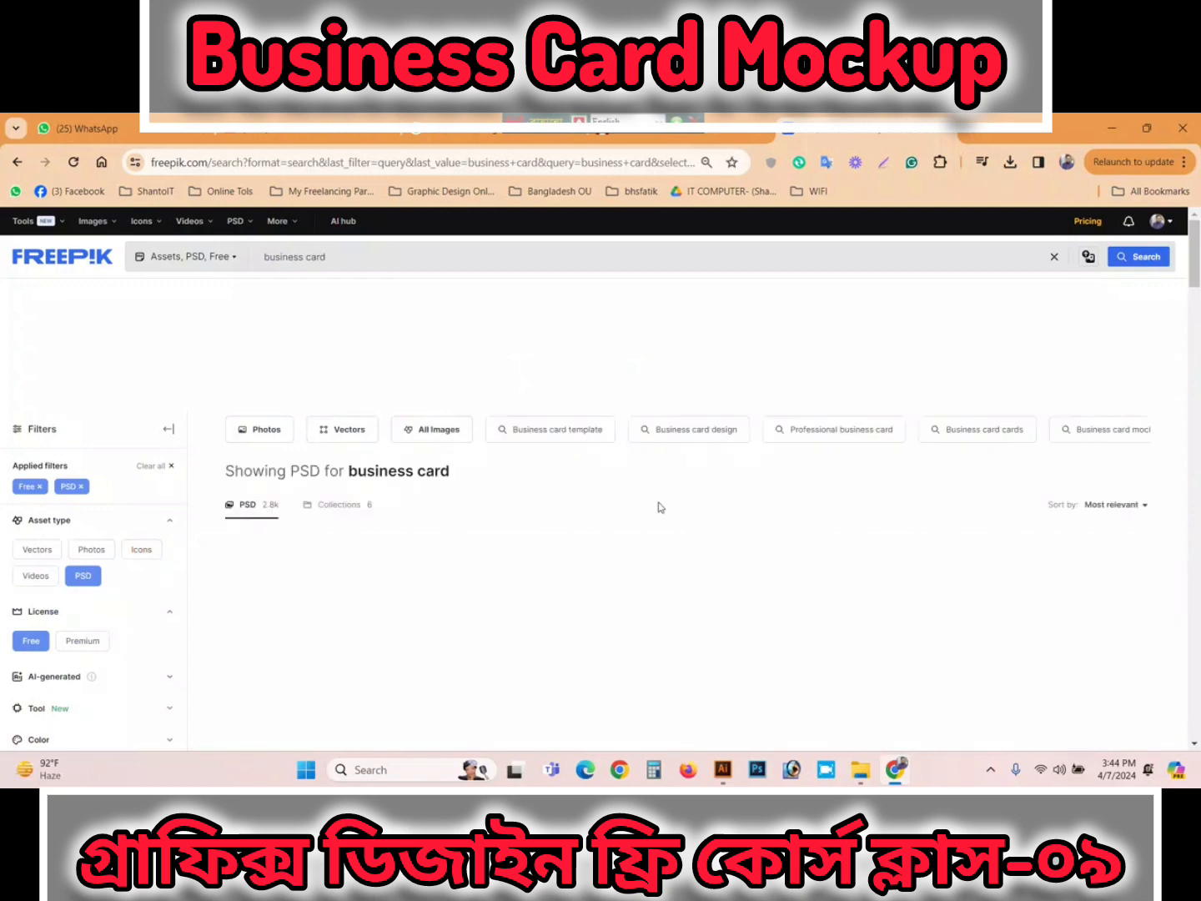
# Step: Examine the business card designs on the first page of free PSD results for a suitable mockup
pyautogui.scroll(-2, 659, 507)
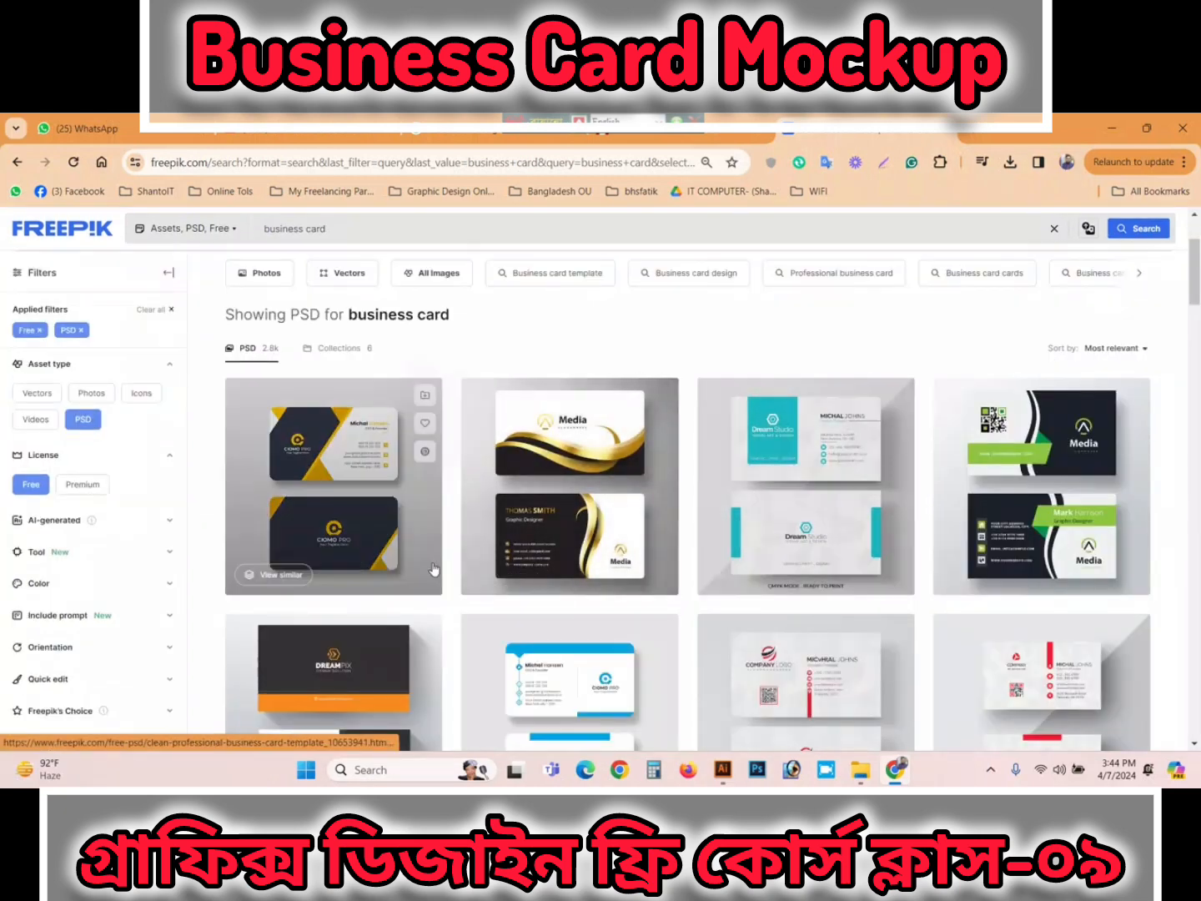
pyautogui.scroll(-3, 667, 509)
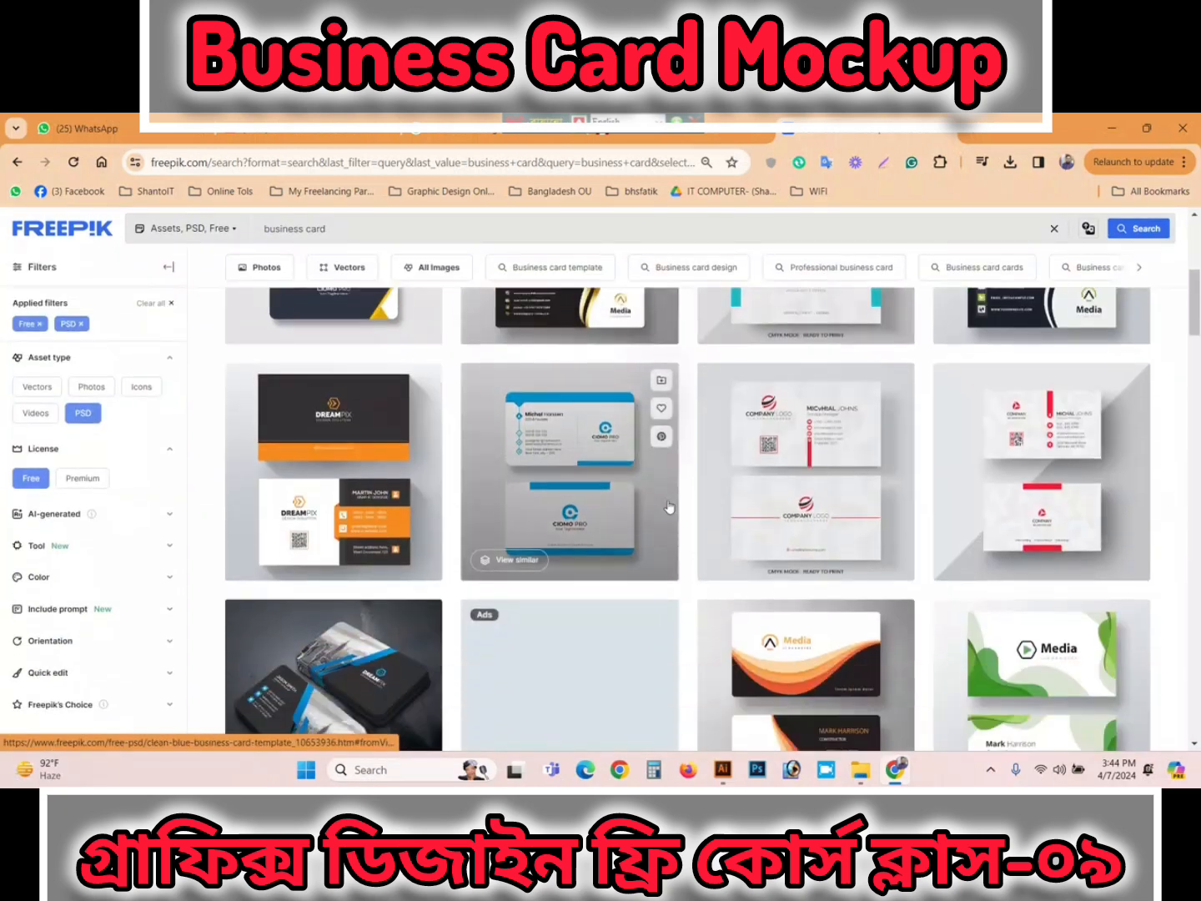
pyautogui.scroll(-5, 659, 508)
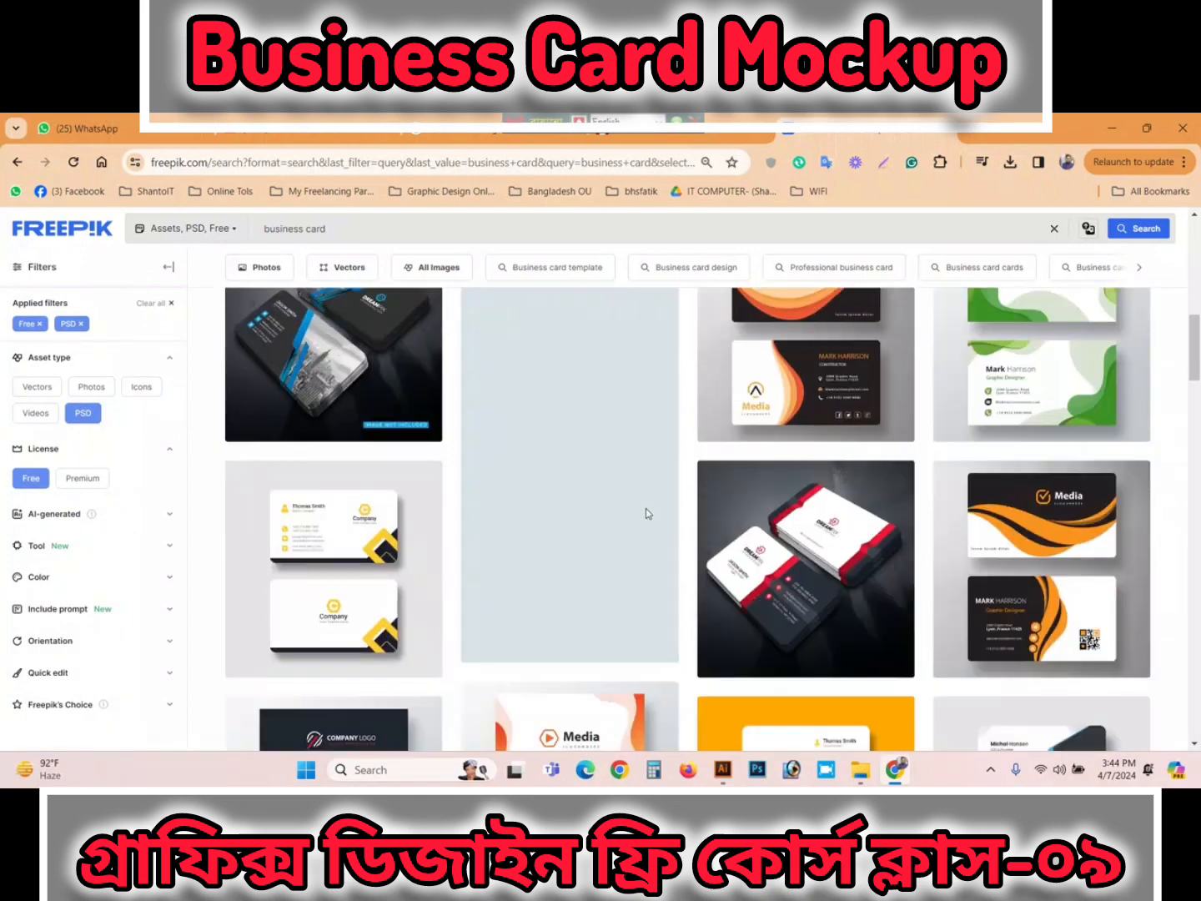
pyautogui.scroll(-1, 645, 508)
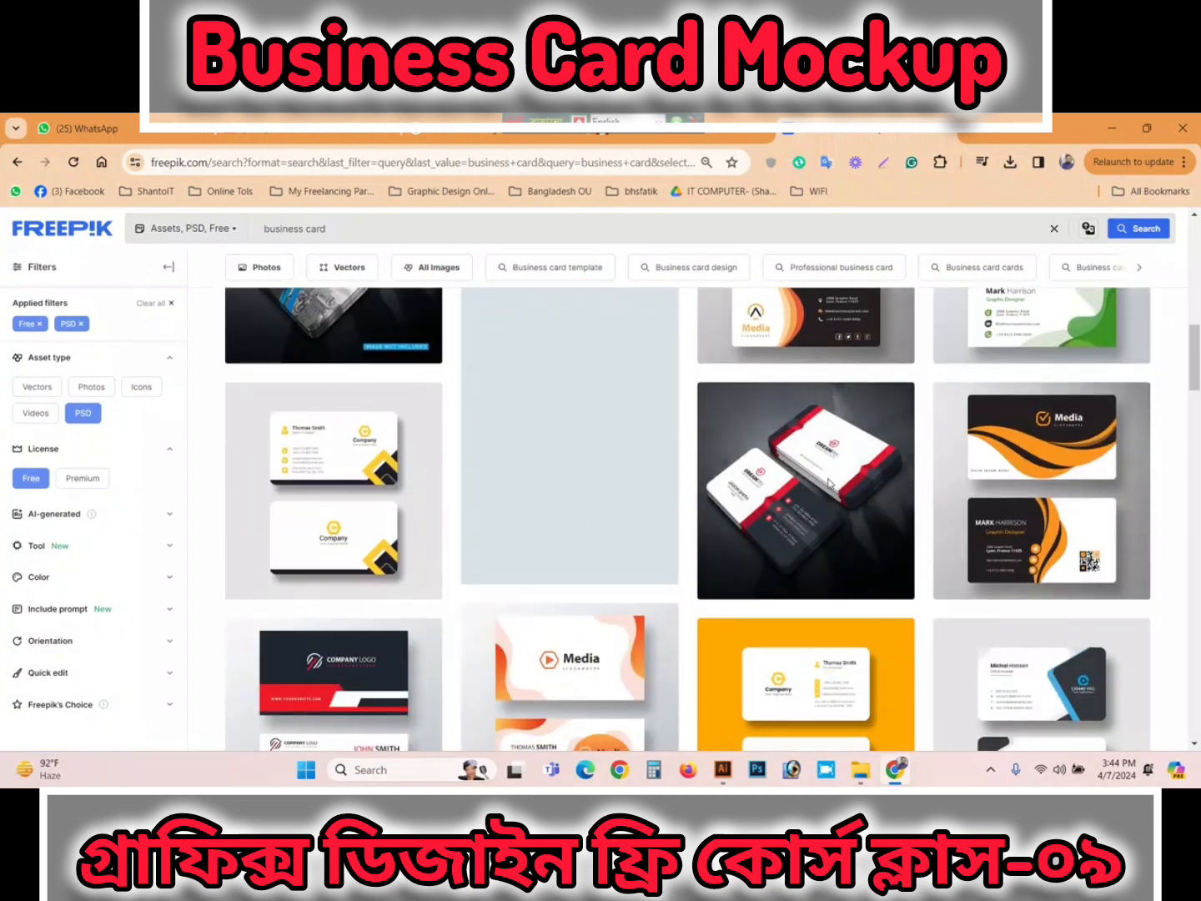
pyautogui.scroll(-2, 800, 517)
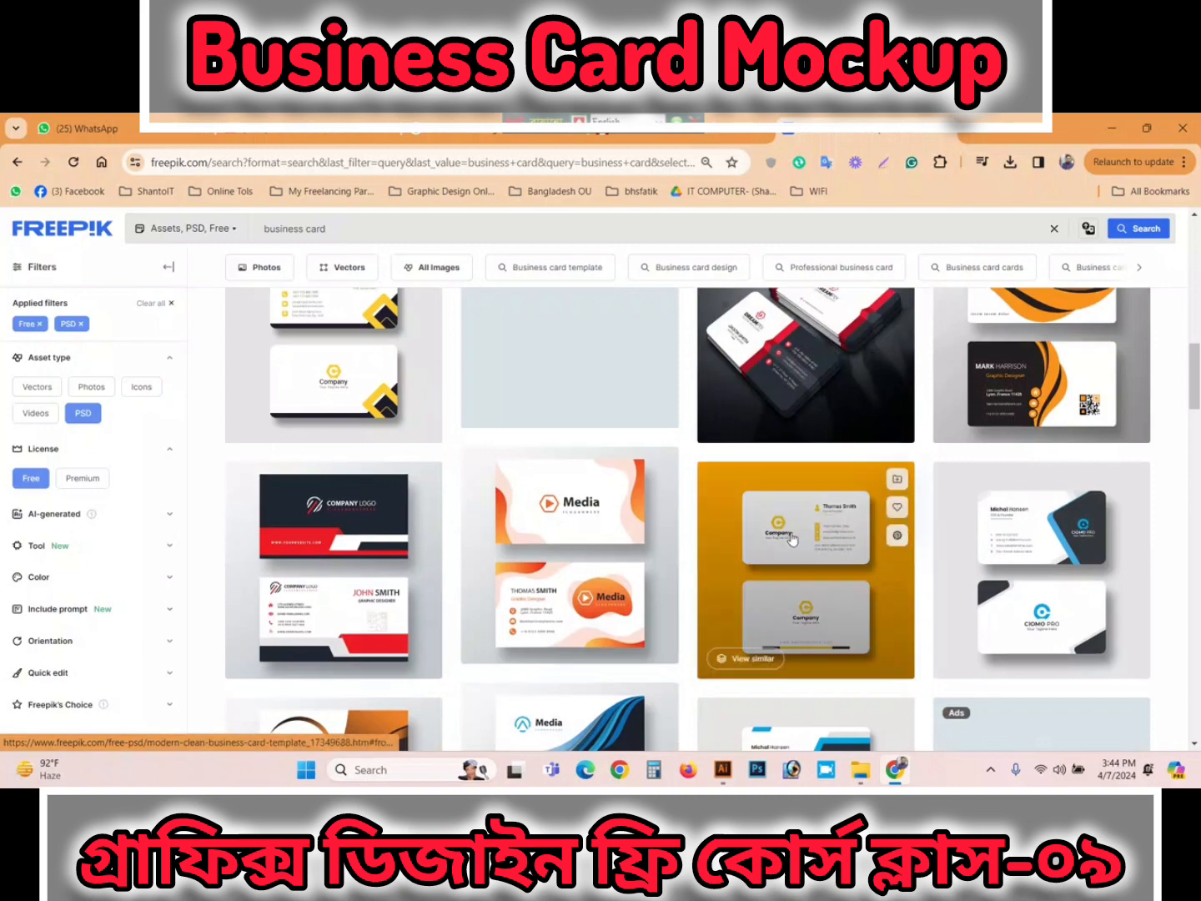
pyautogui.scroll(-7, 792, 540)
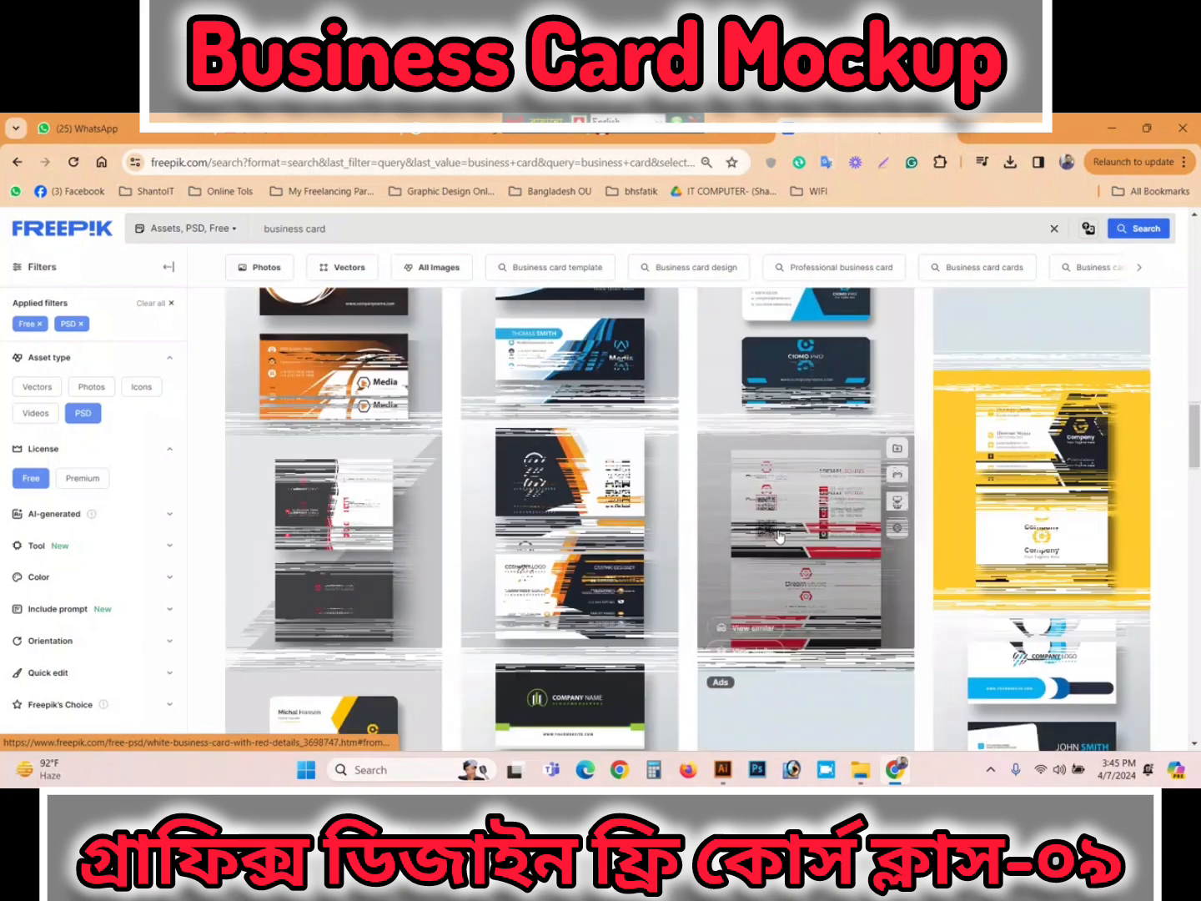
pyautogui.scroll(-6, 777, 536)
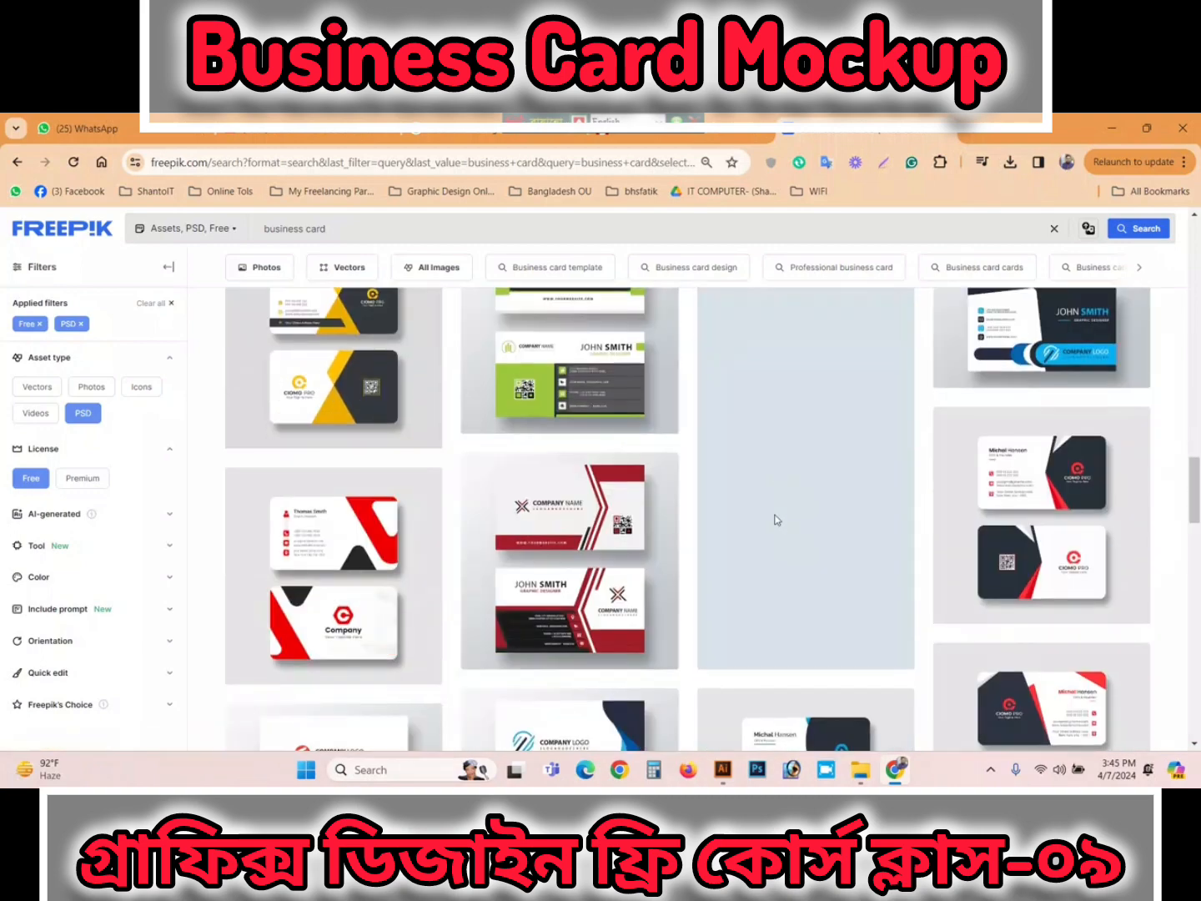
pyautogui.scroll(-6, 777, 519)
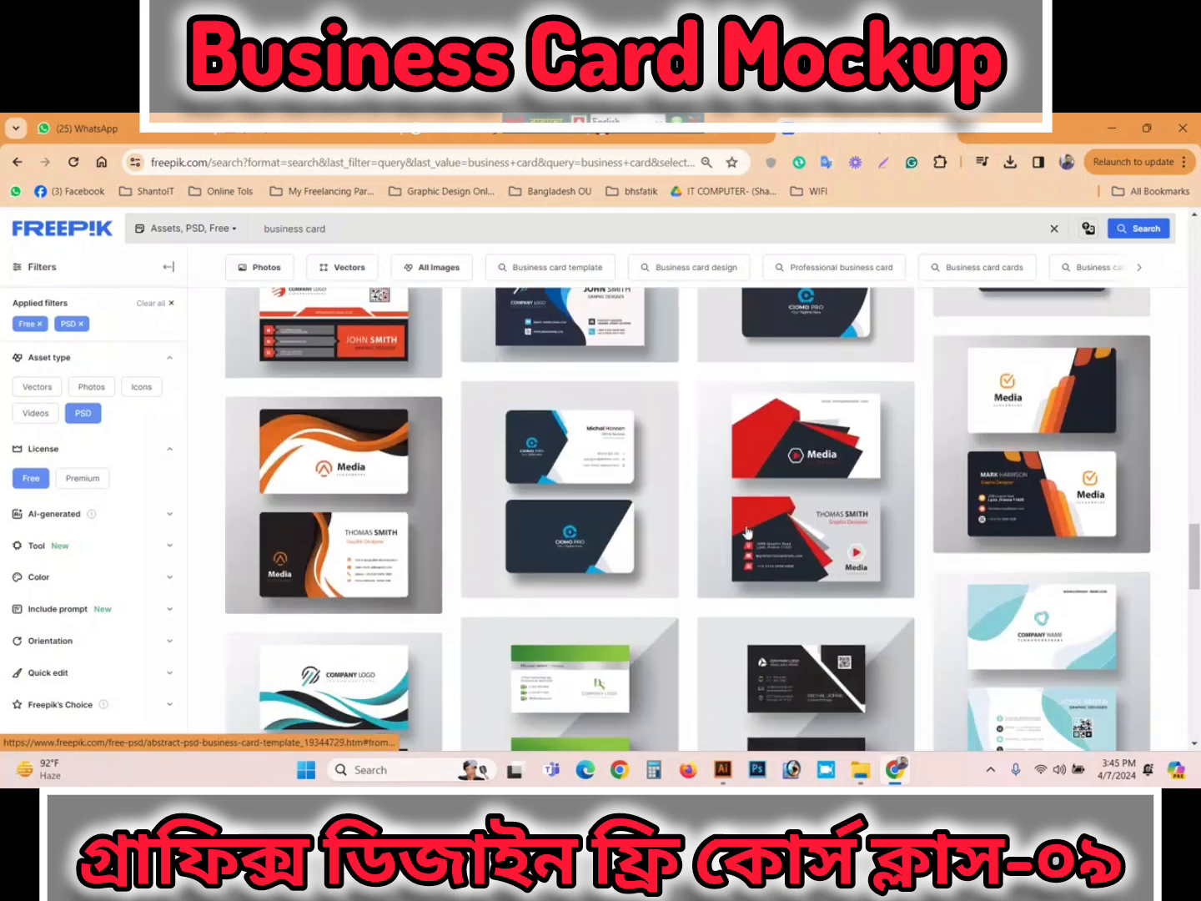
pyautogui.scroll(-8, 747, 534)
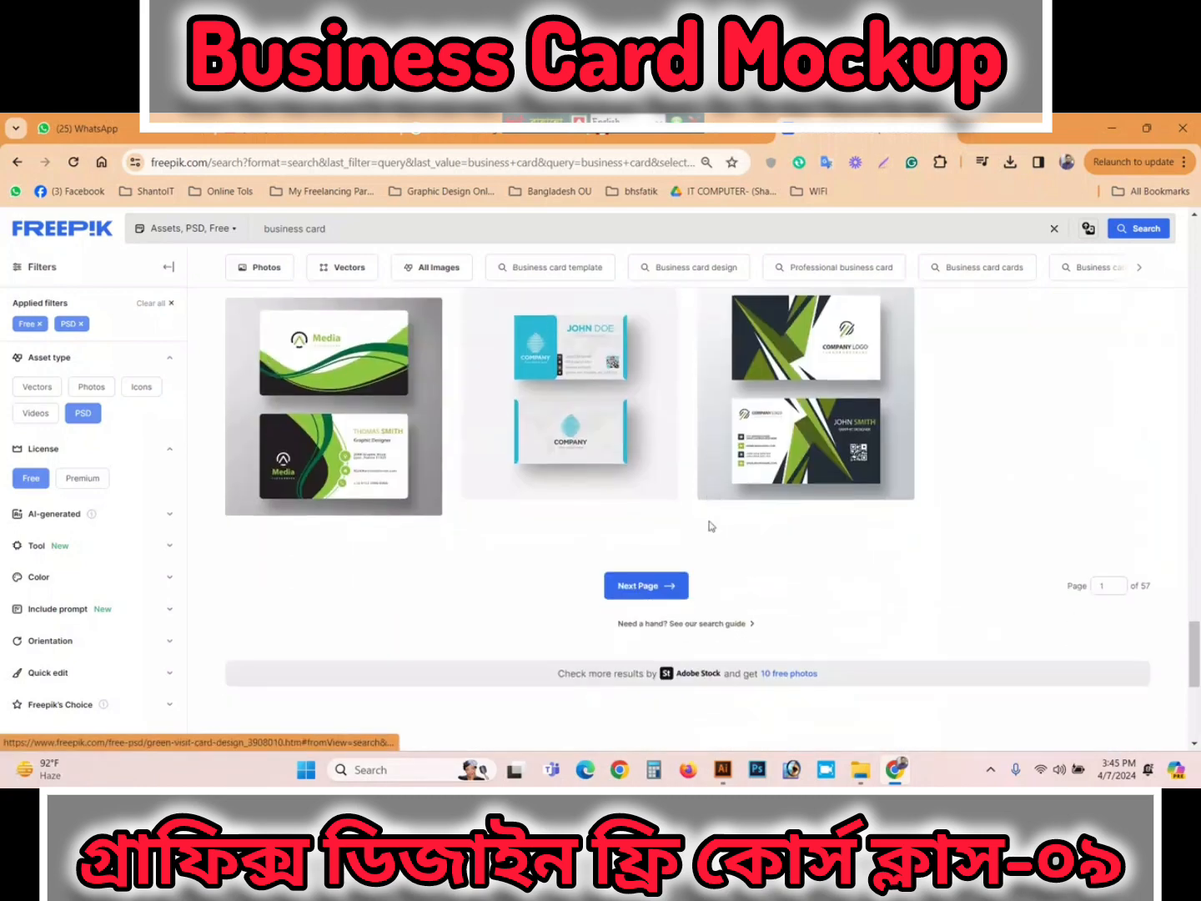
pyautogui.scroll(8, 631, 523)
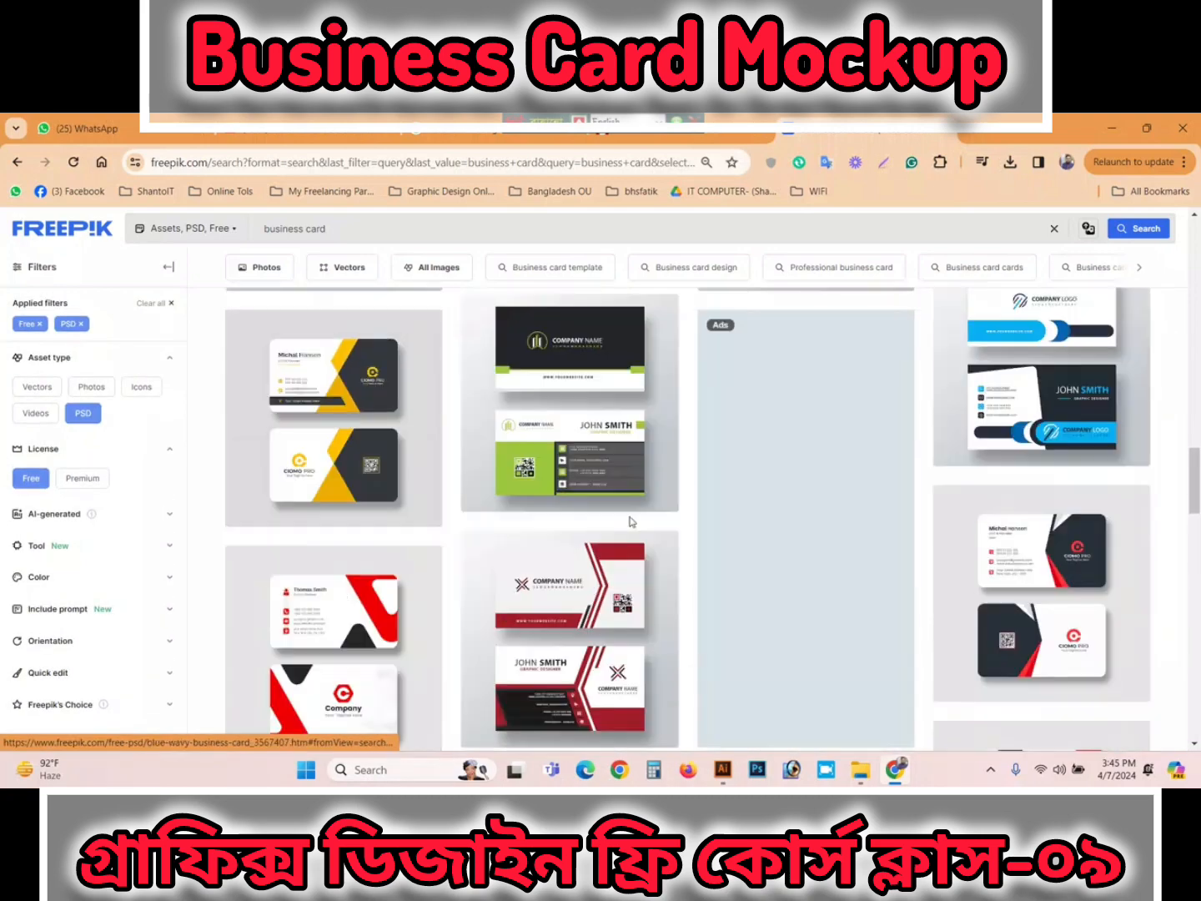
pyautogui.scroll(10, 632, 522)
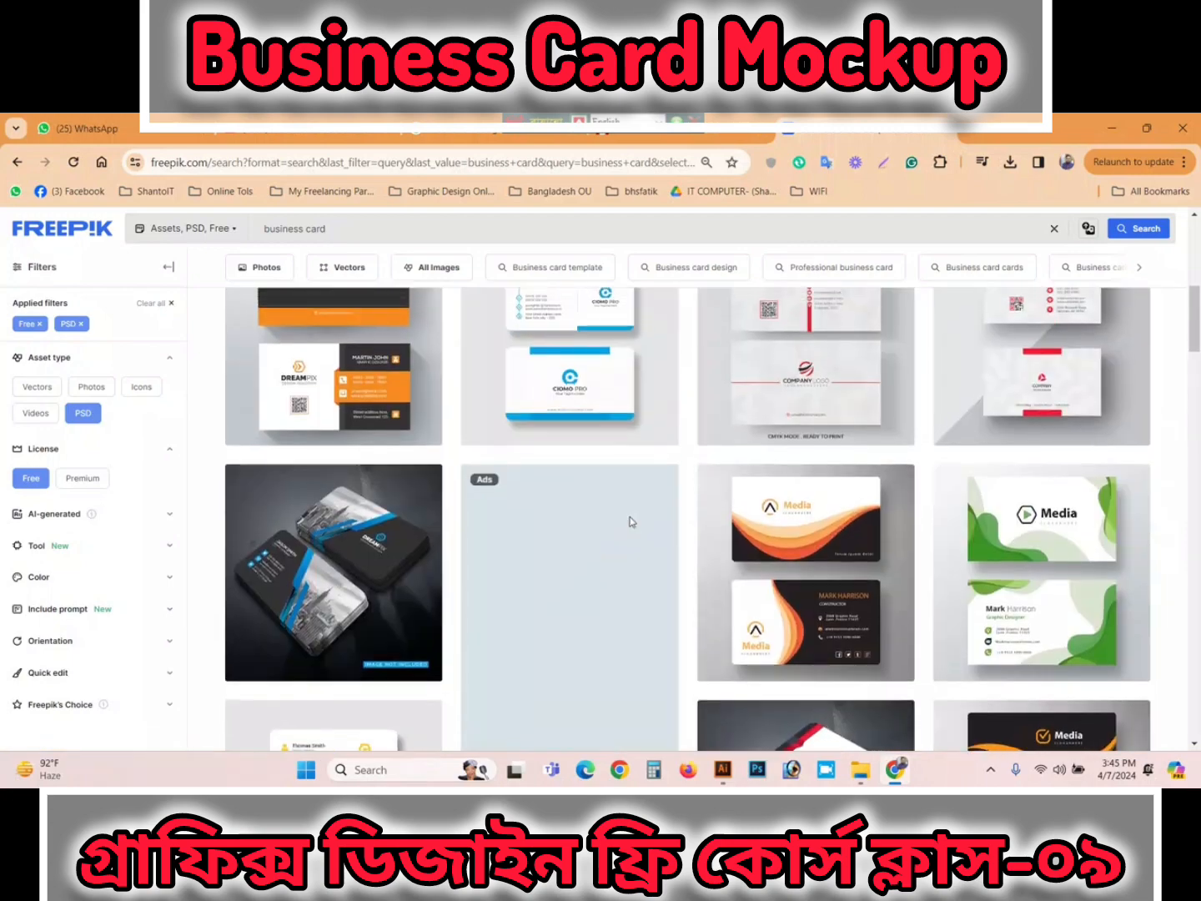
pyautogui.scroll(8, 631, 522)
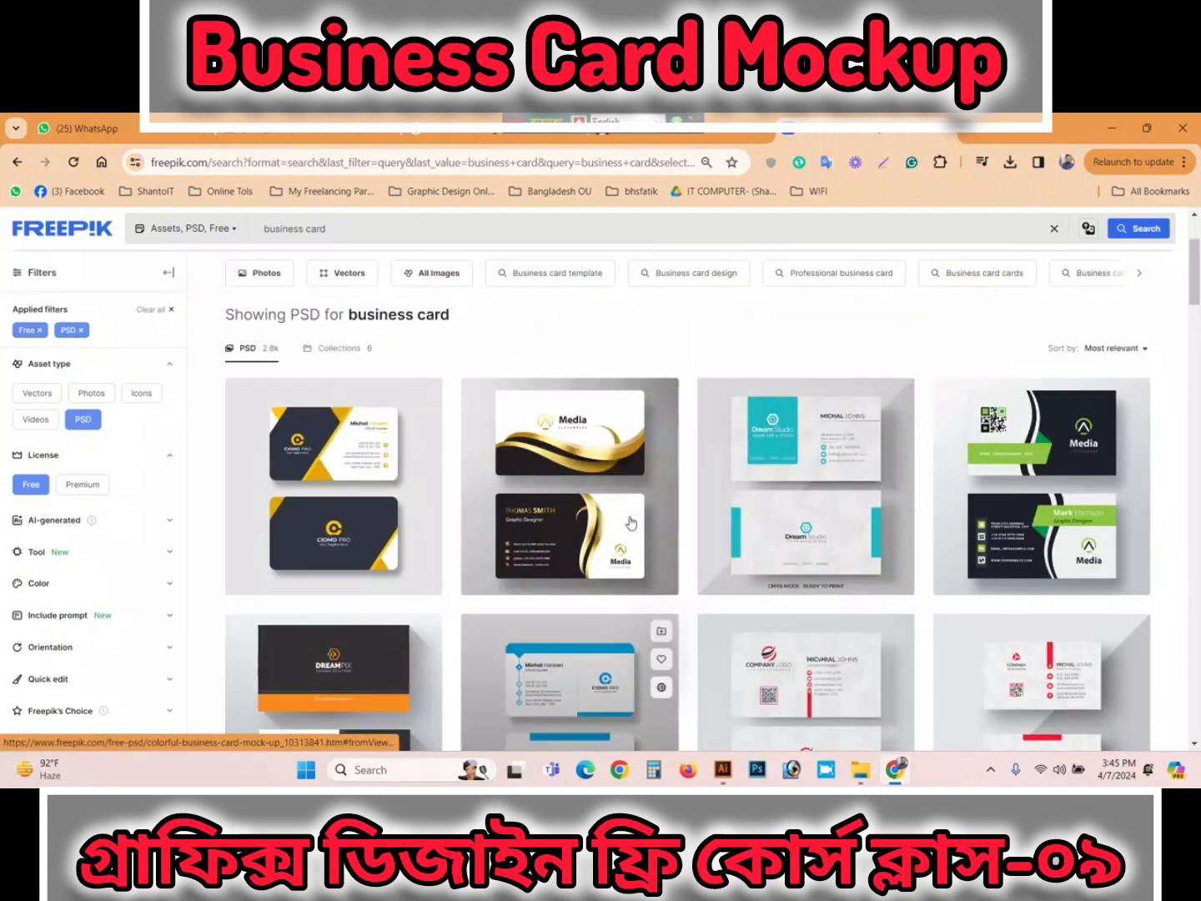
pyautogui.scroll(-10, 631, 523)
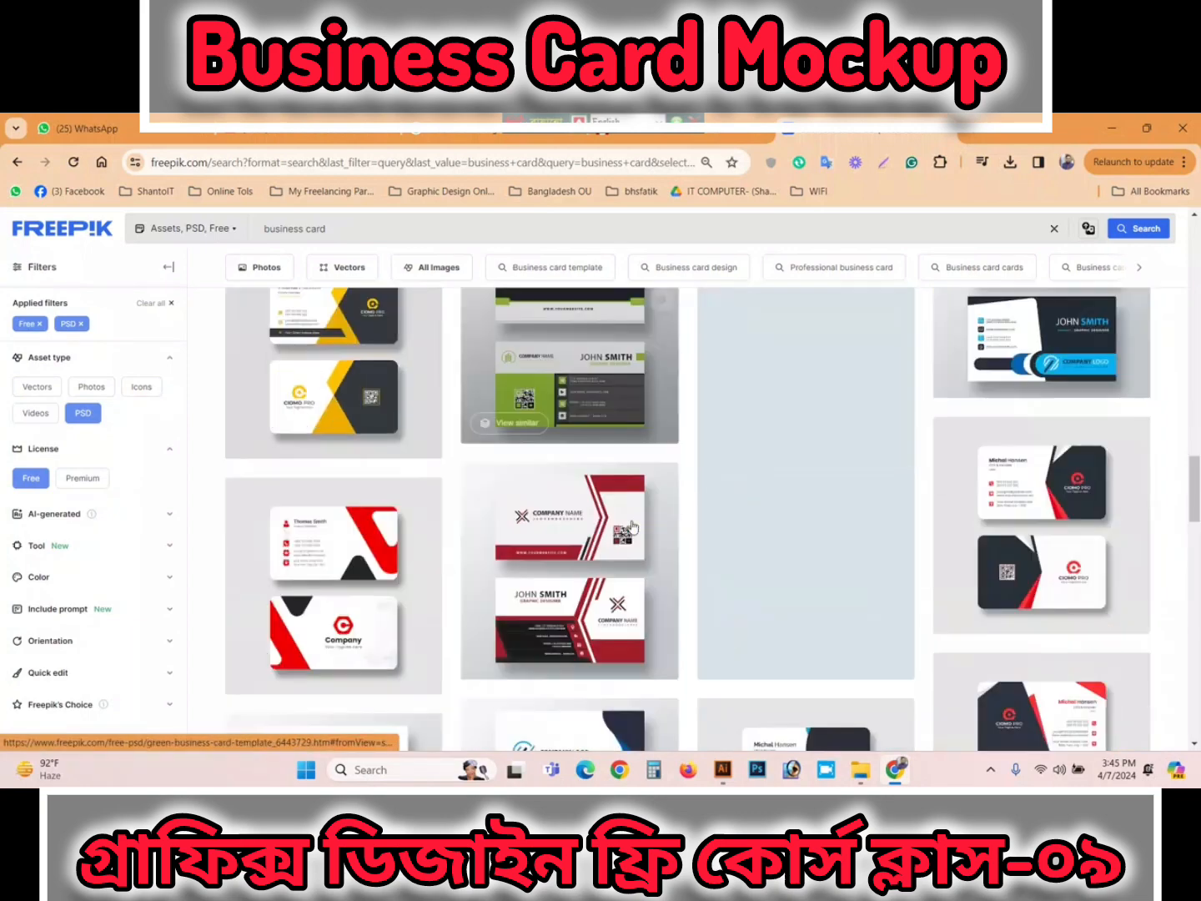
pyautogui.scroll(-20, 632, 526)
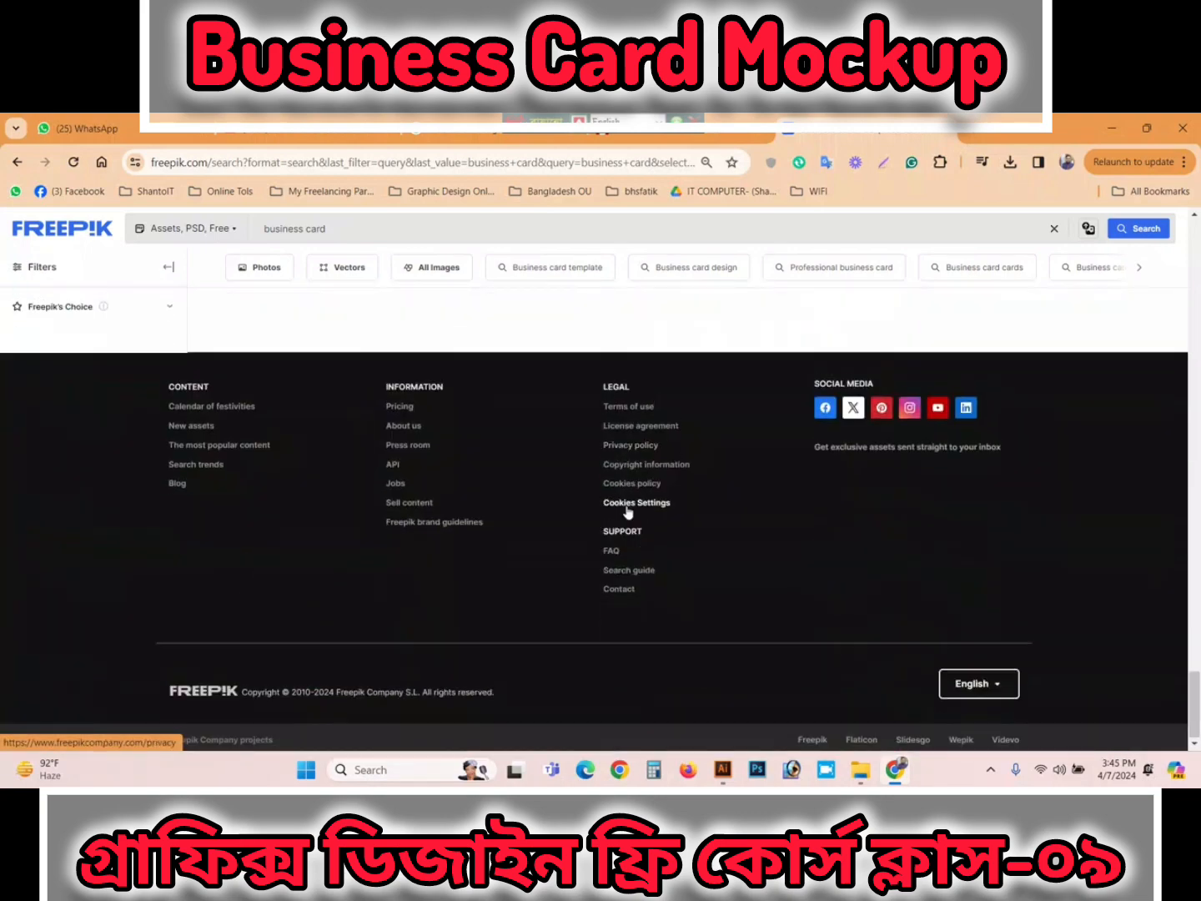
# Step: Go to the second page of business card results and close the advertising pop-up window
pyautogui.scroll(3, 634, 500)
pyautogui.click(649, 407)
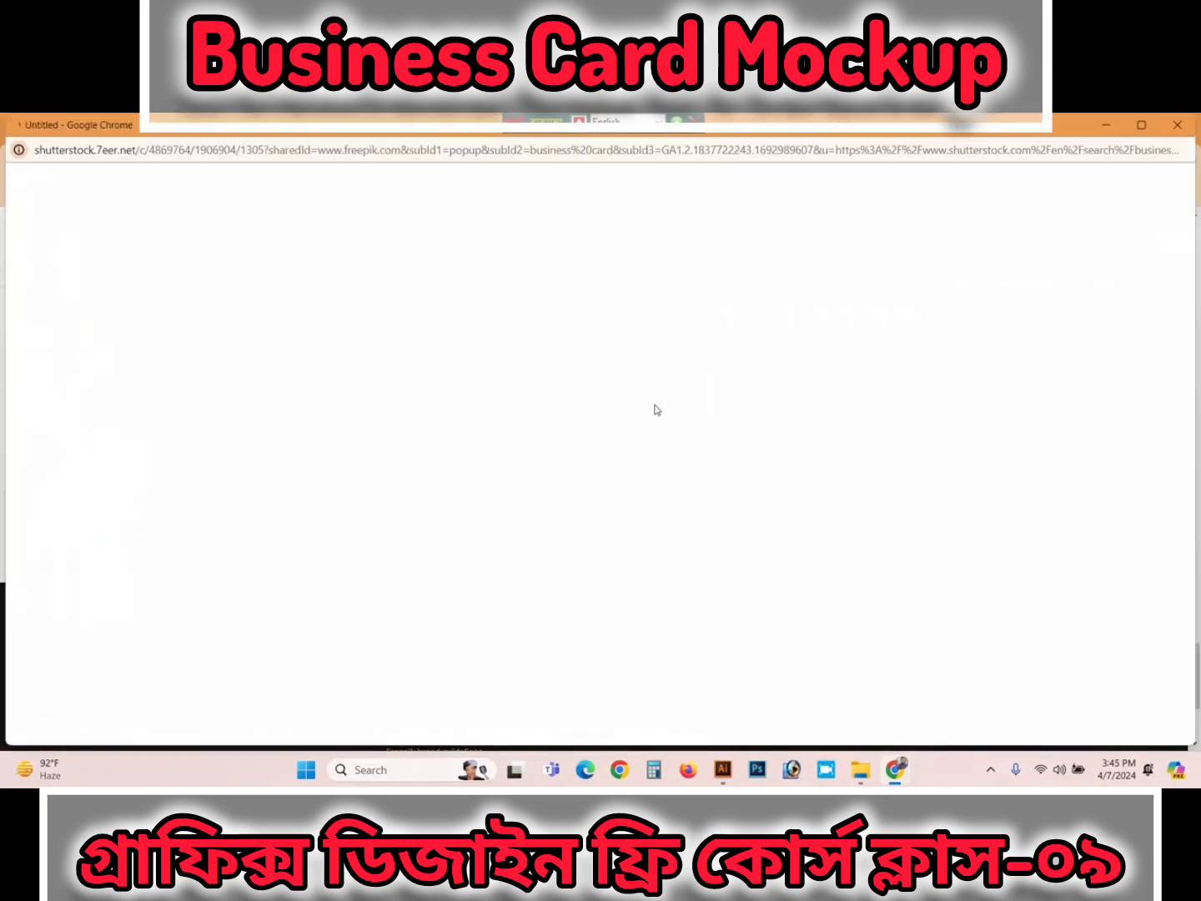
pyautogui.click(1185, 125)
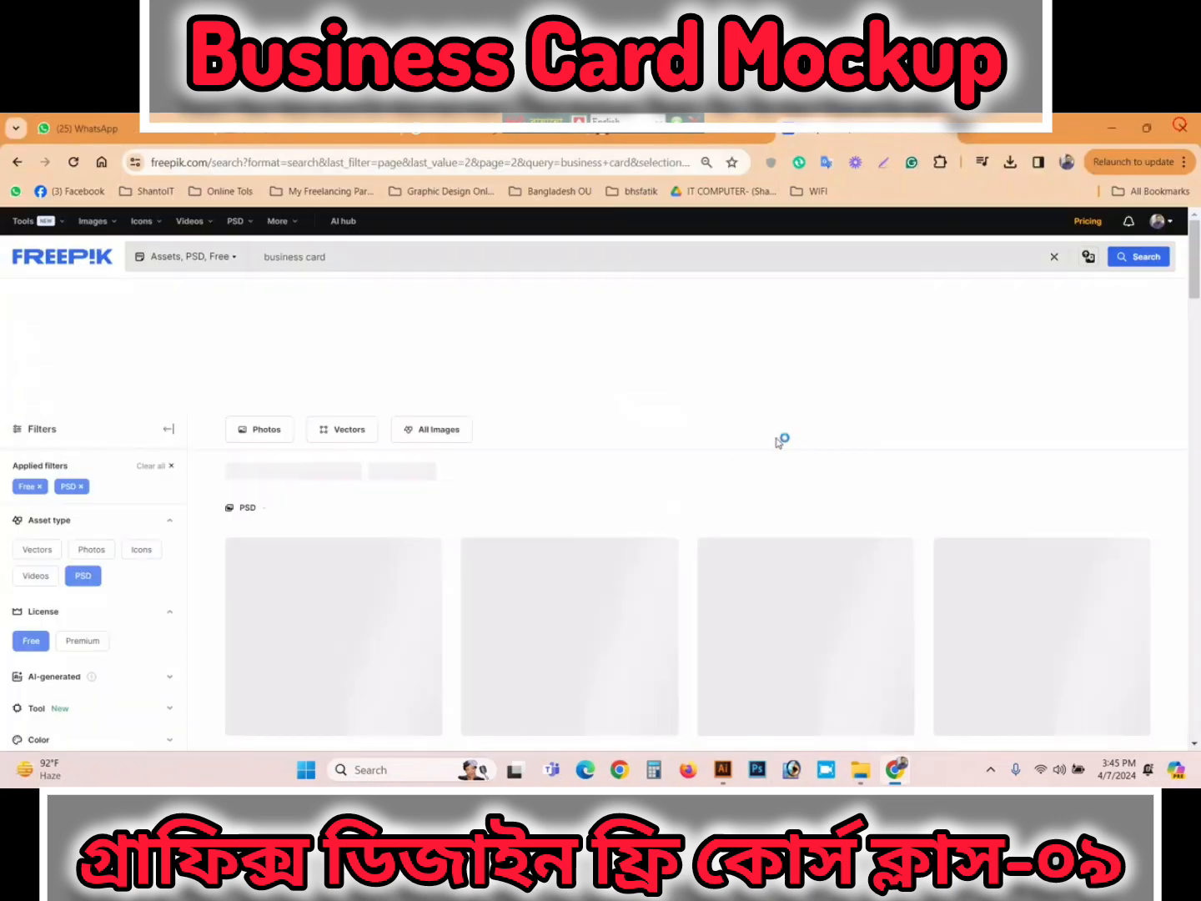
# Step: Download the free "Elegant realistic wooden background business card mockup" from the results and close its preview
pyautogui.scroll(-2, 739, 498)
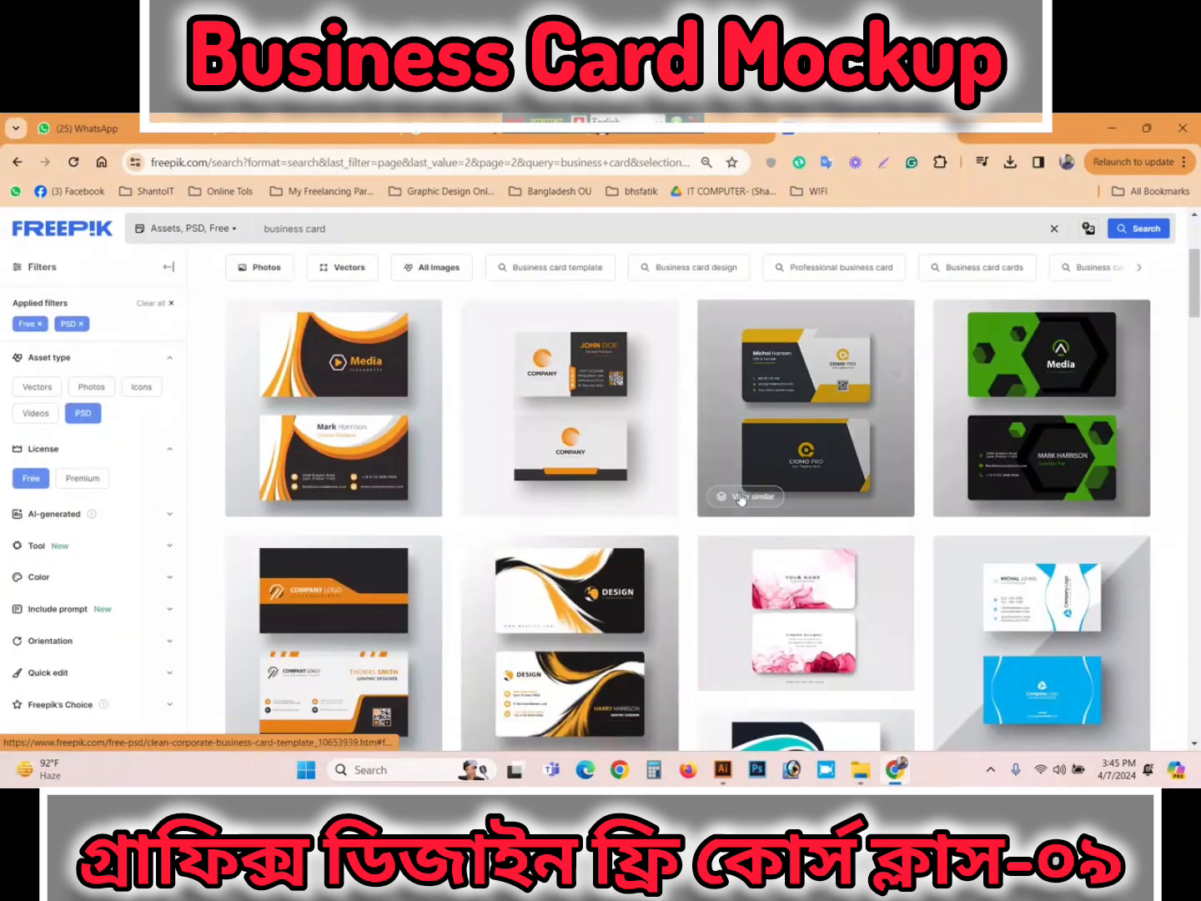
pyautogui.scroll(-1, 739, 499)
pyautogui.scroll(-4, 741, 500)
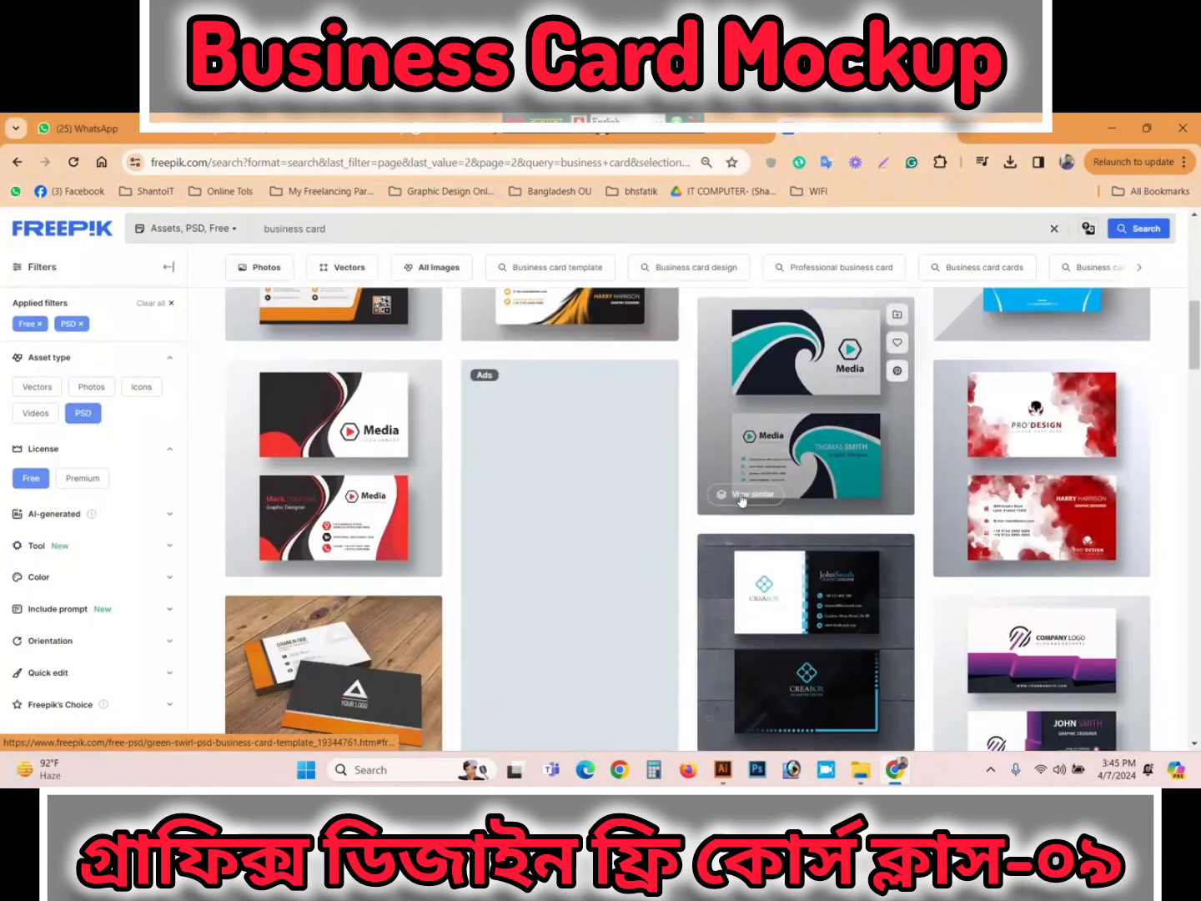
pyautogui.scroll(-1, 741, 499)
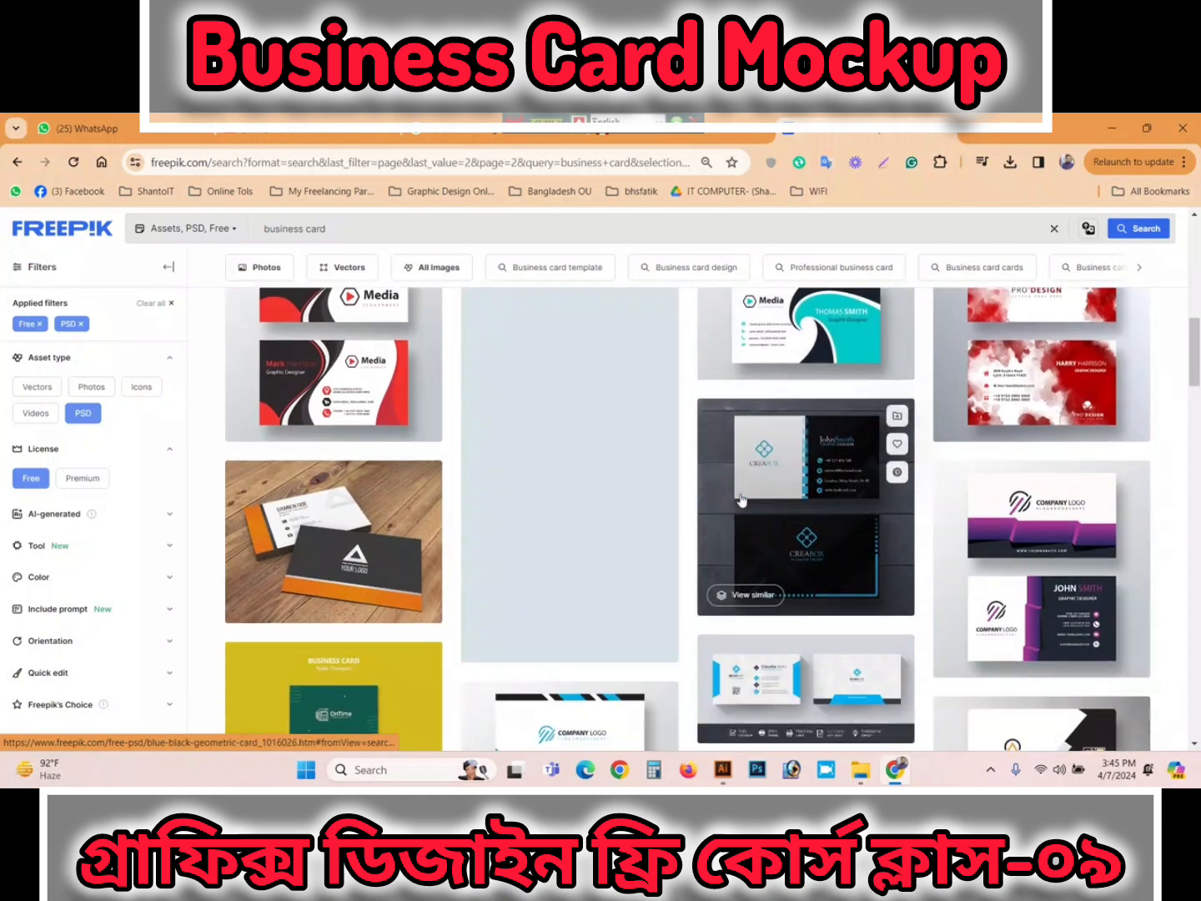
pyautogui.click(315, 533)
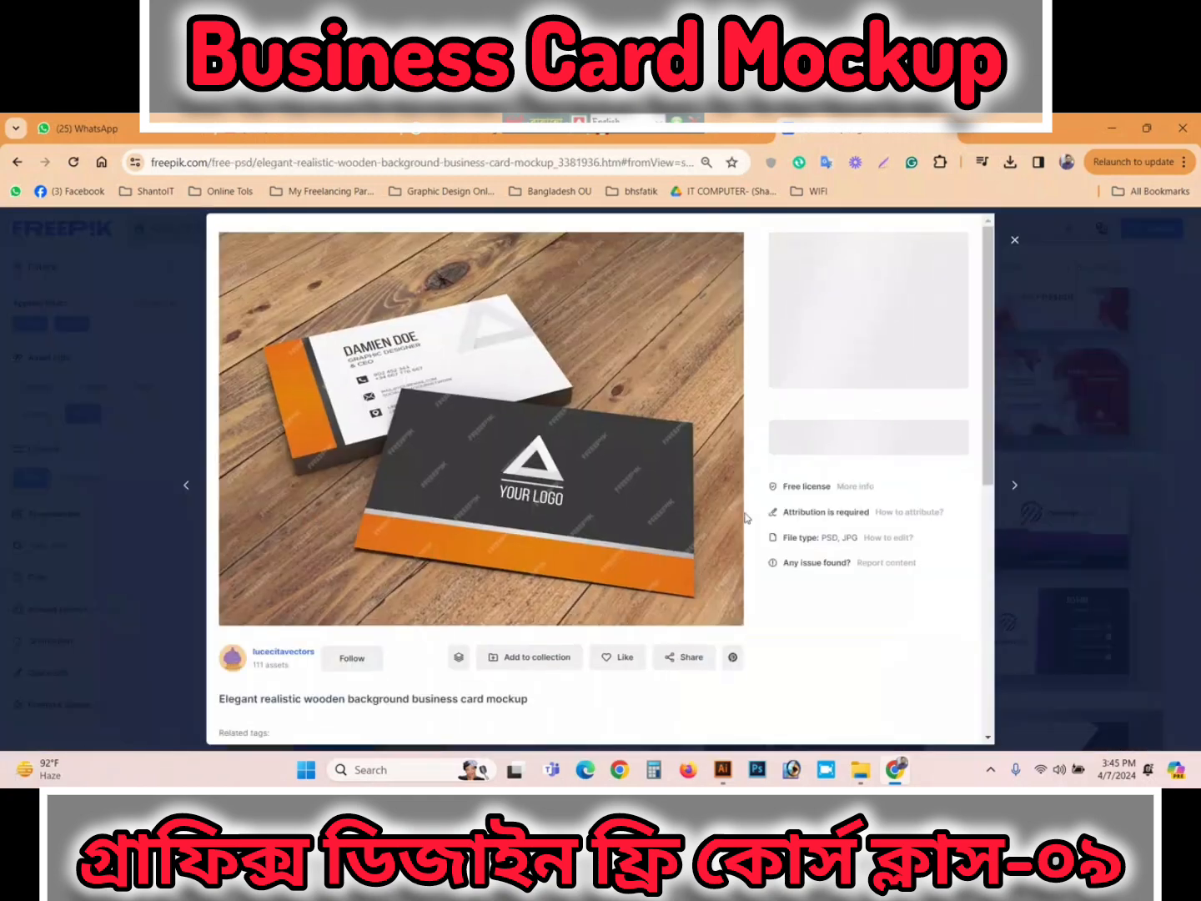
pyautogui.click(868, 438)
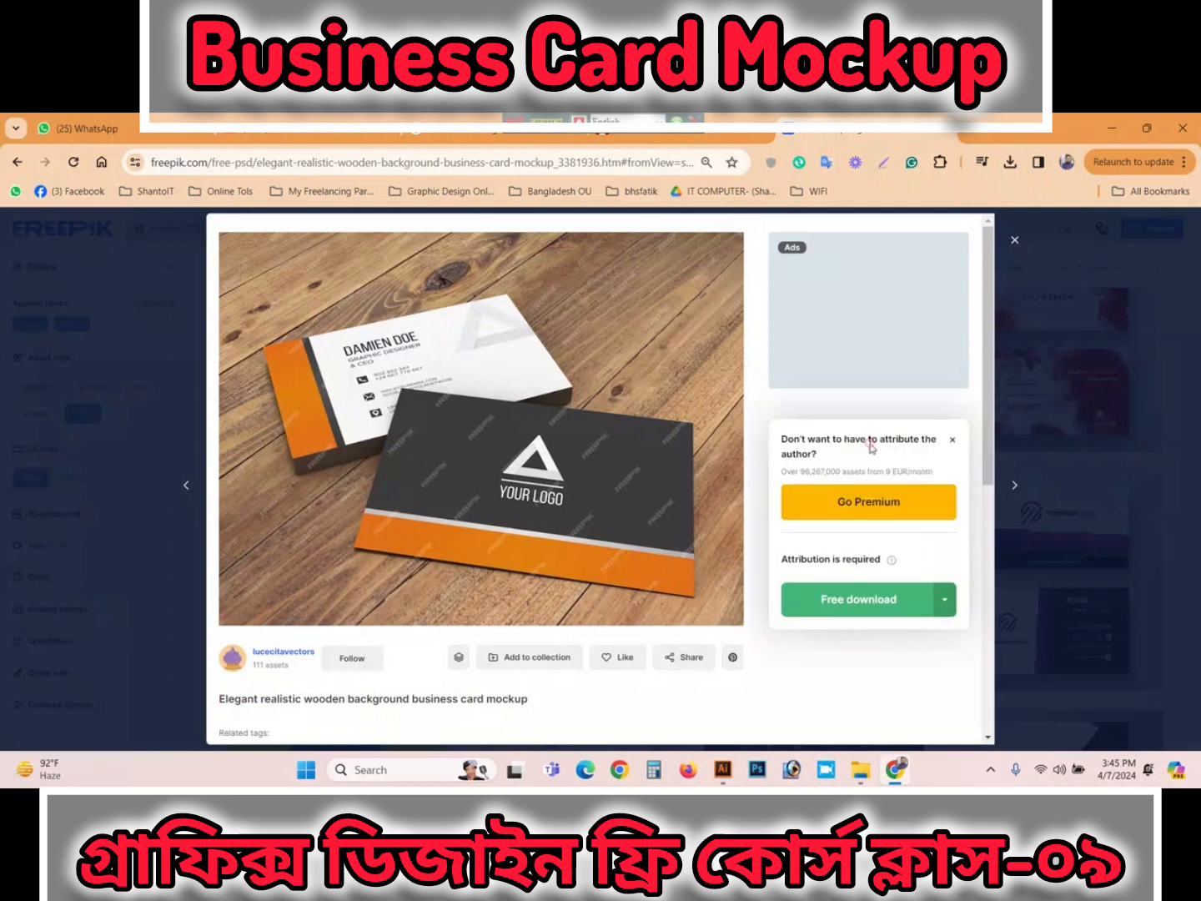
pyautogui.click(860, 605)
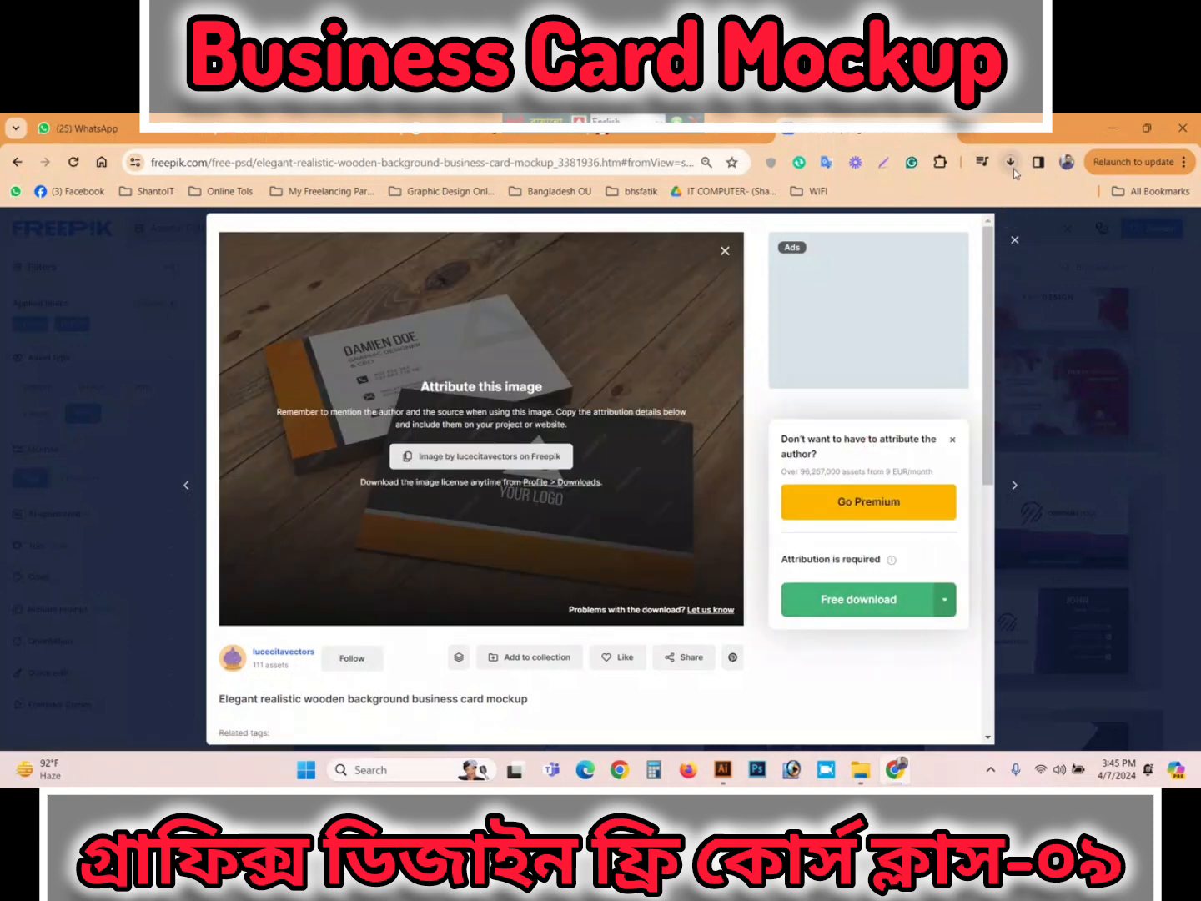
pyautogui.click(1014, 239)
# Step: Change the "business card" search filter from free to premium PSD assets and rerun the search
pyautogui.scroll(-5, 775, 568)
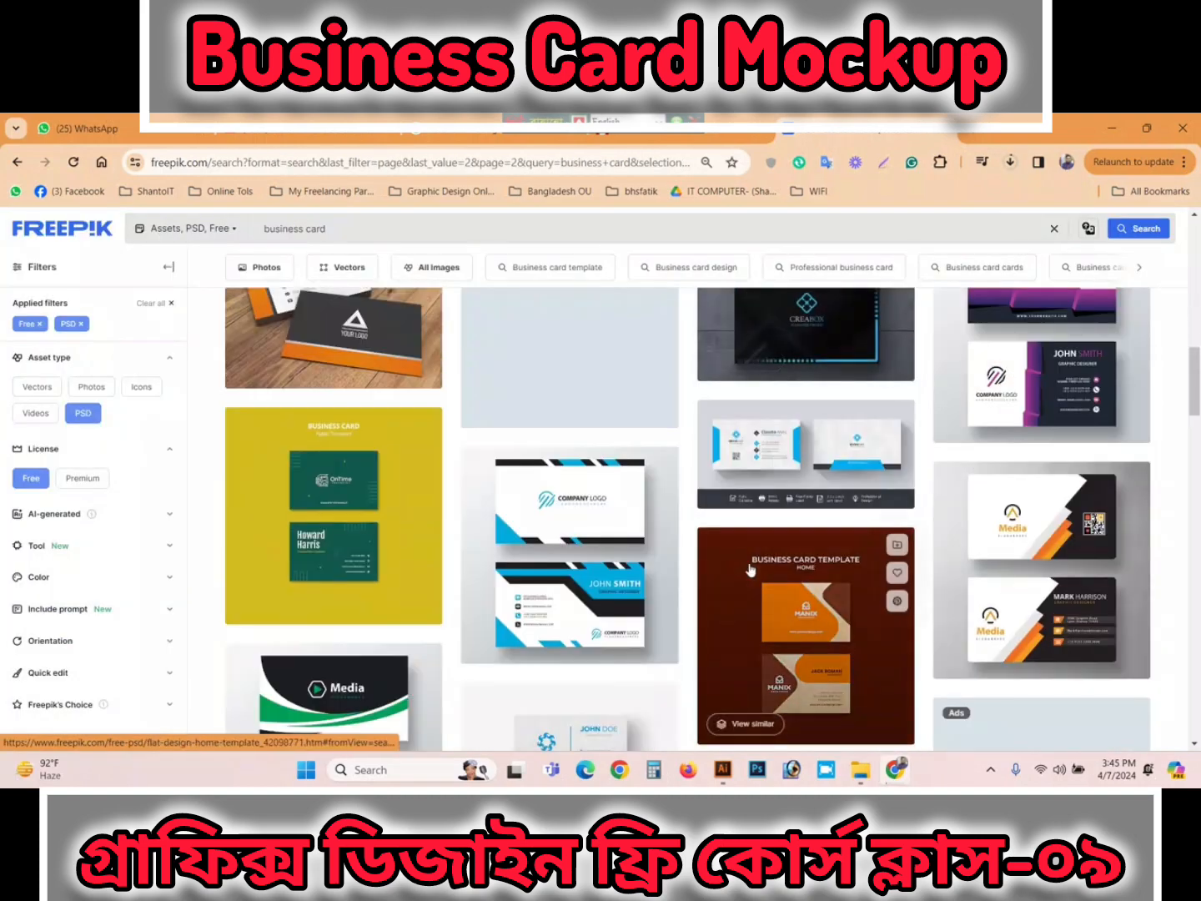
pyautogui.scroll(-10, 749, 566)
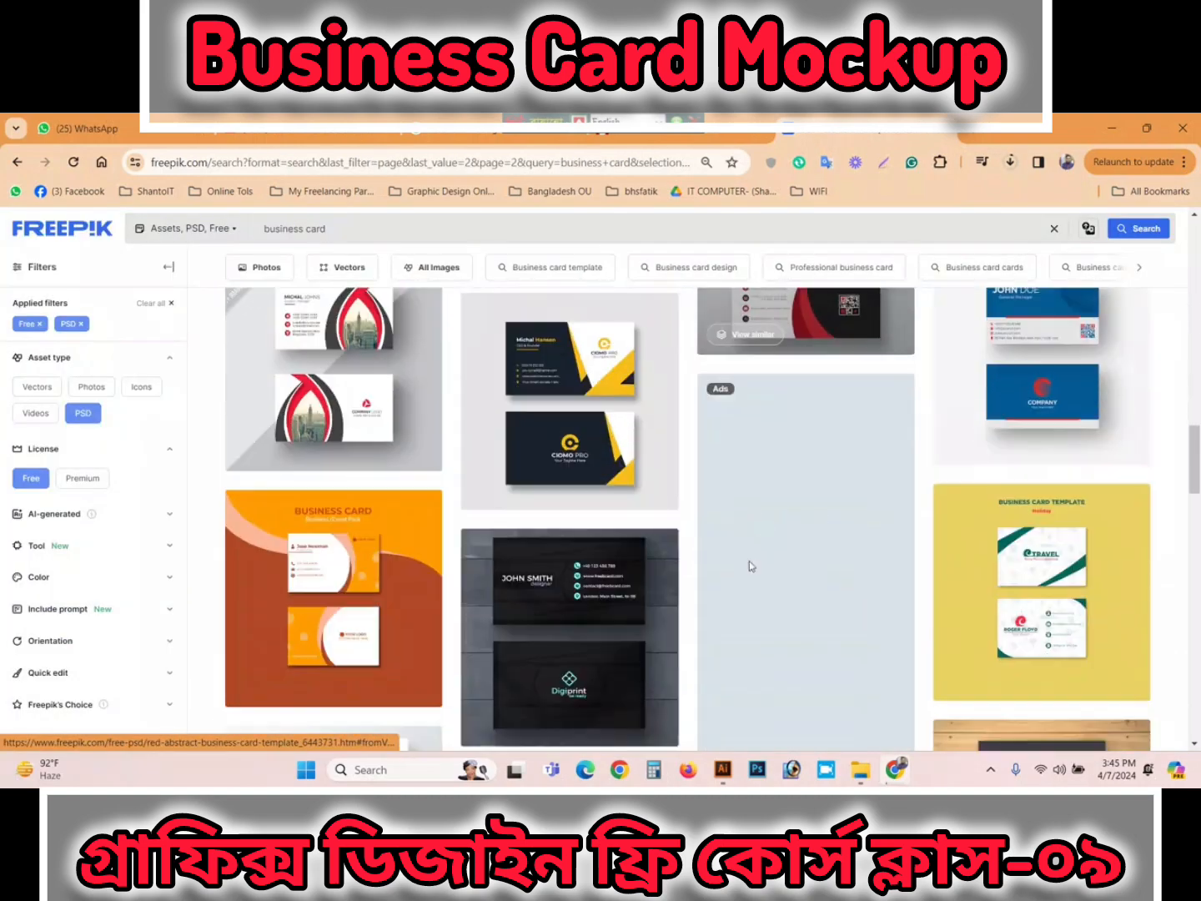
pyautogui.scroll(-2, 749, 564)
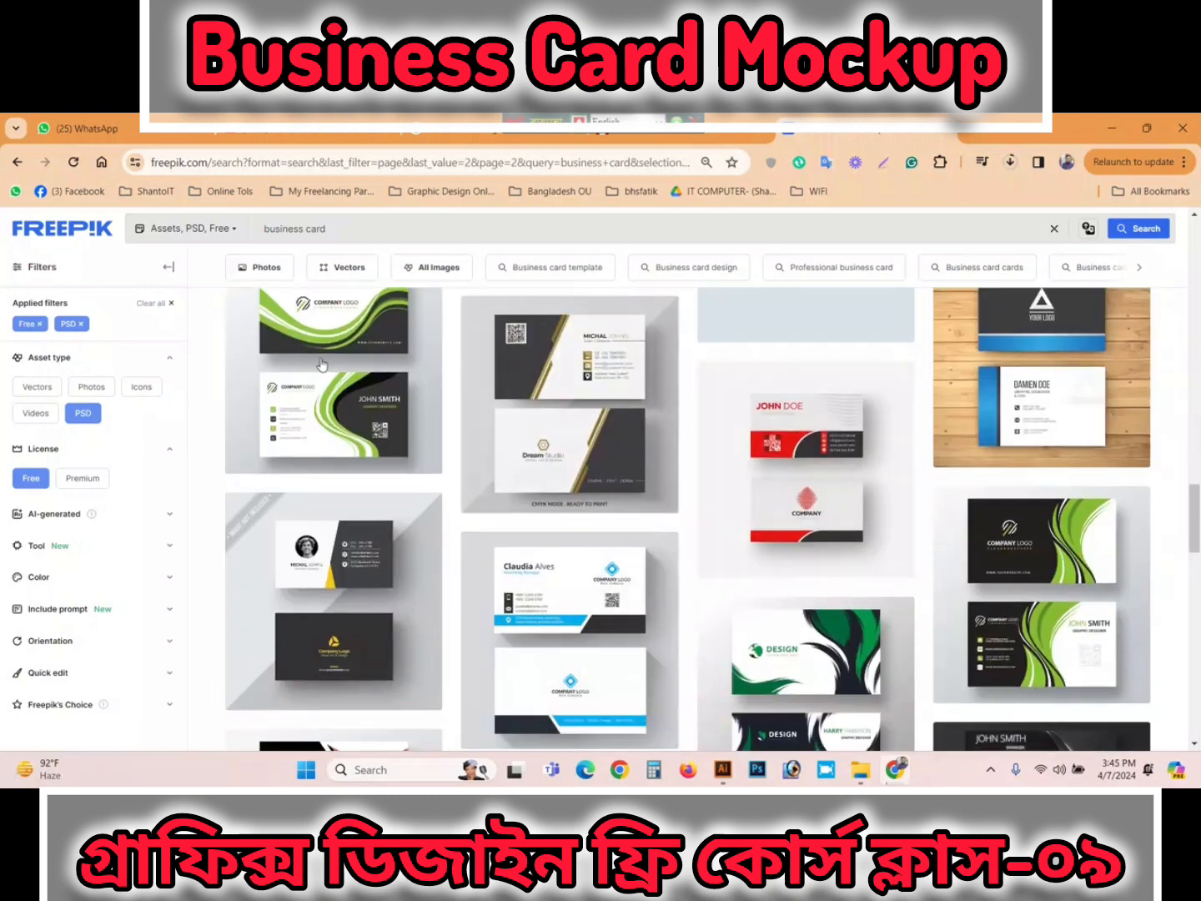
pyautogui.scroll(3, 220, 308)
pyautogui.click(234, 228)
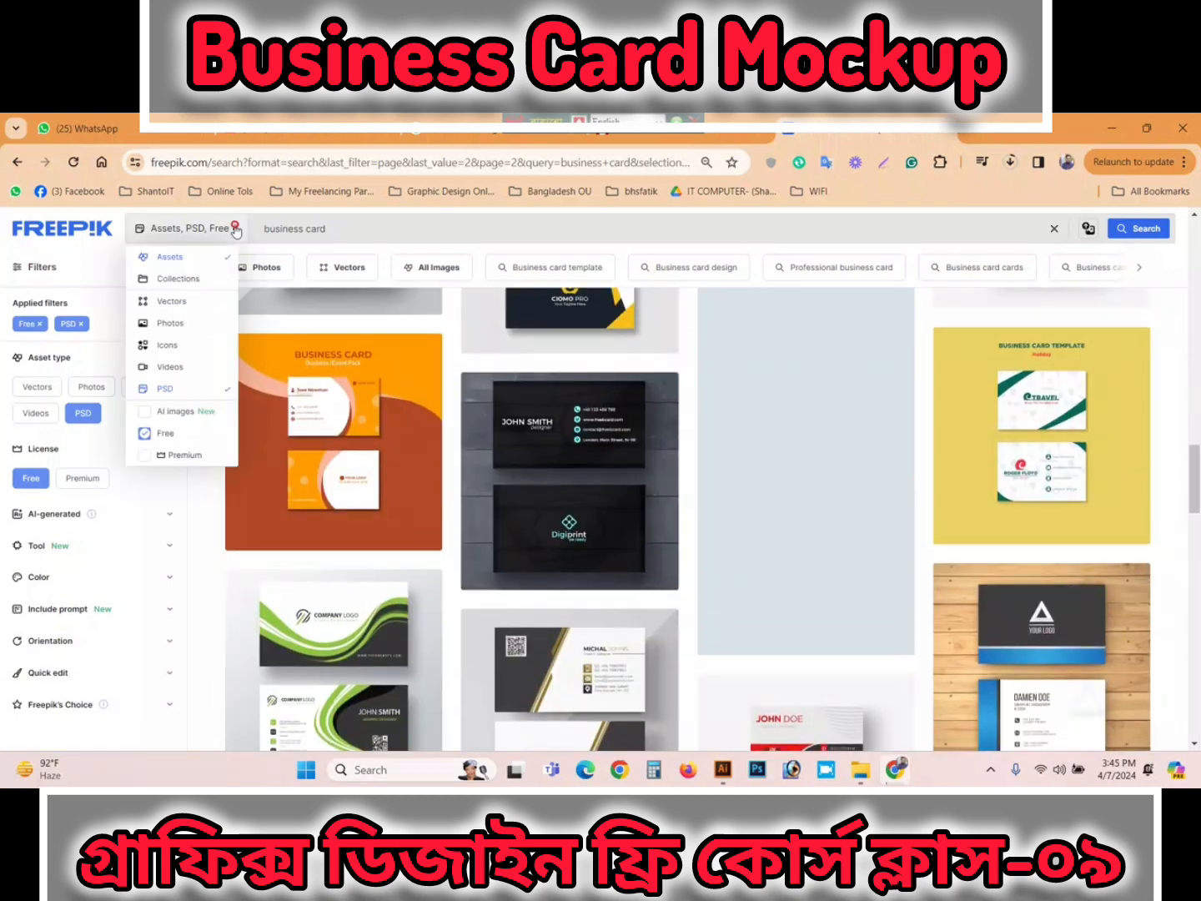
pyautogui.click(159, 436)
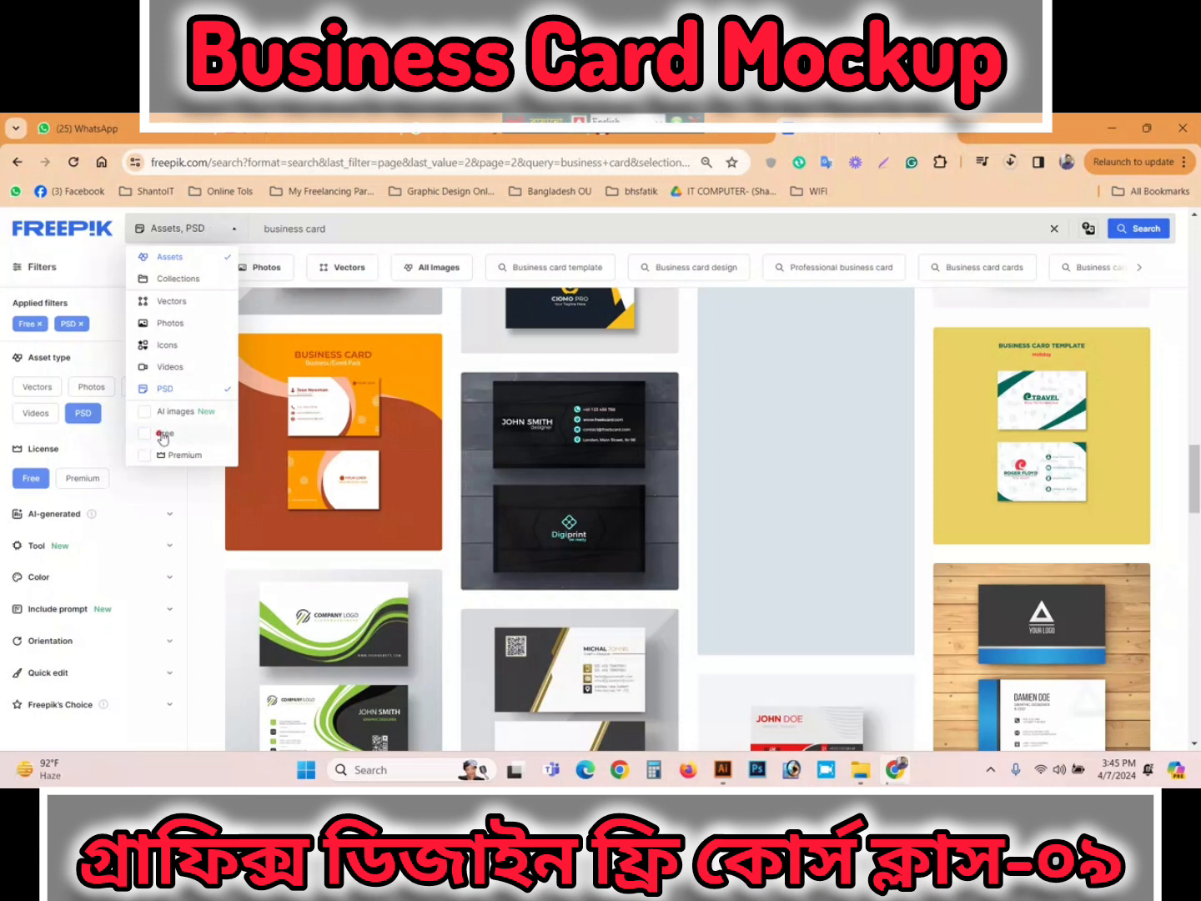
pyautogui.click(1126, 237)
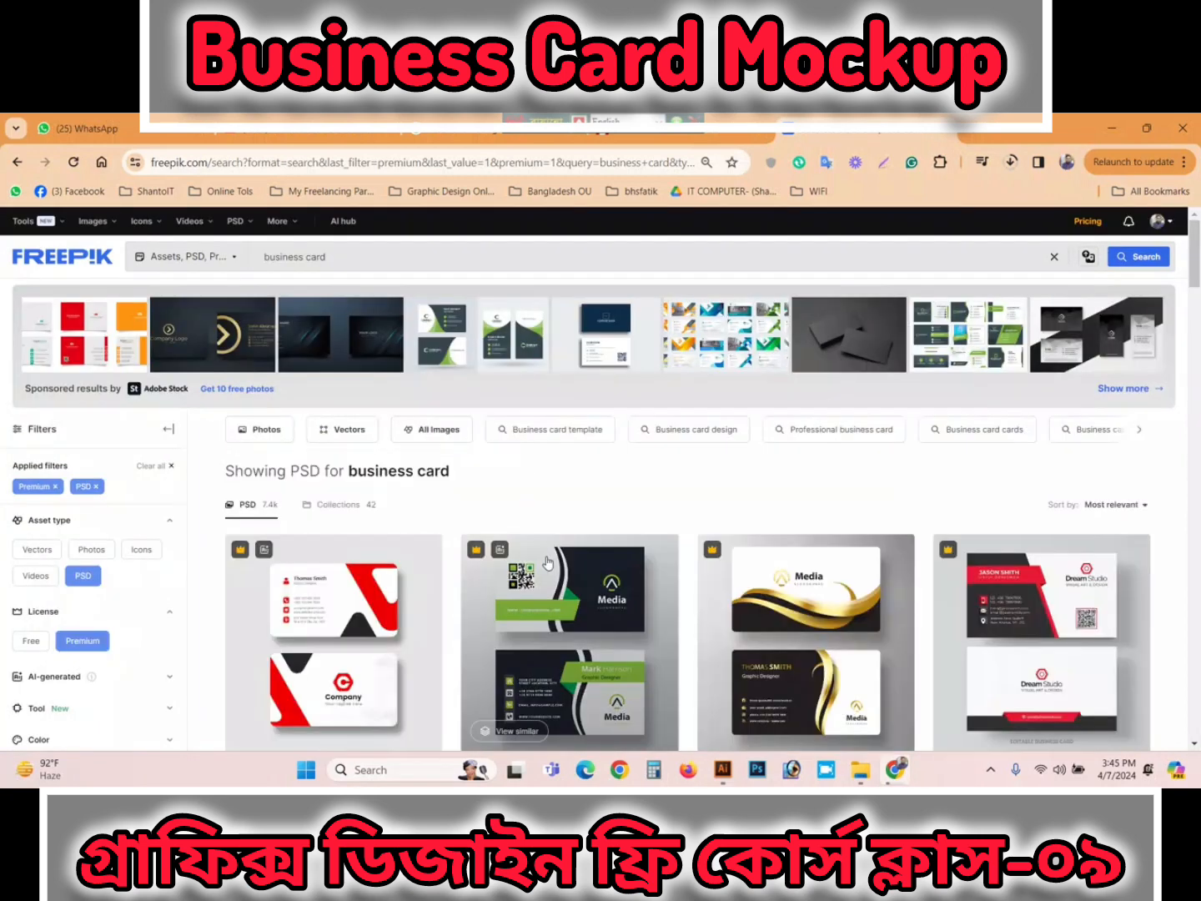
# Step: View the premium "Corporate Business Card Template" with its download option and close its preview
pyautogui.scroll(-1, 548, 562)
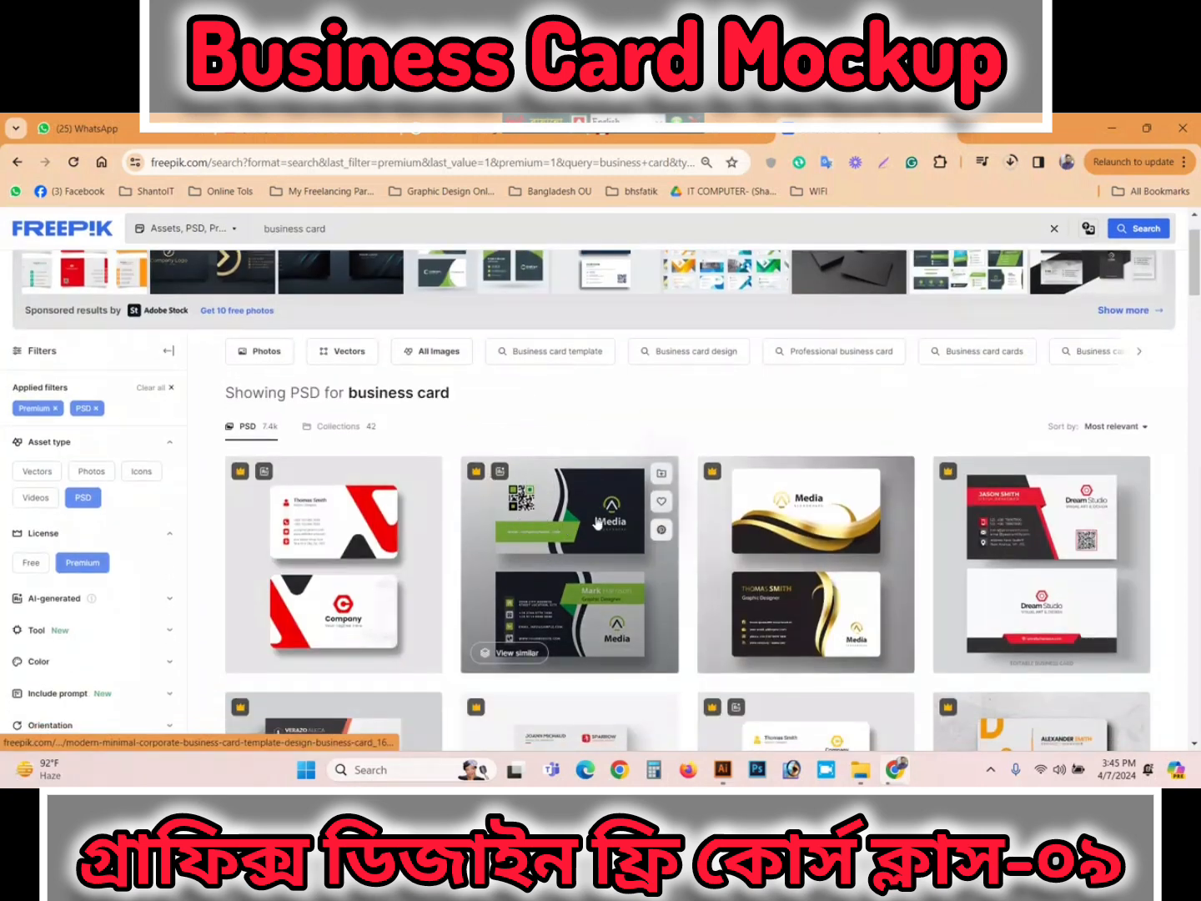
pyautogui.scroll(-1, 823, 537)
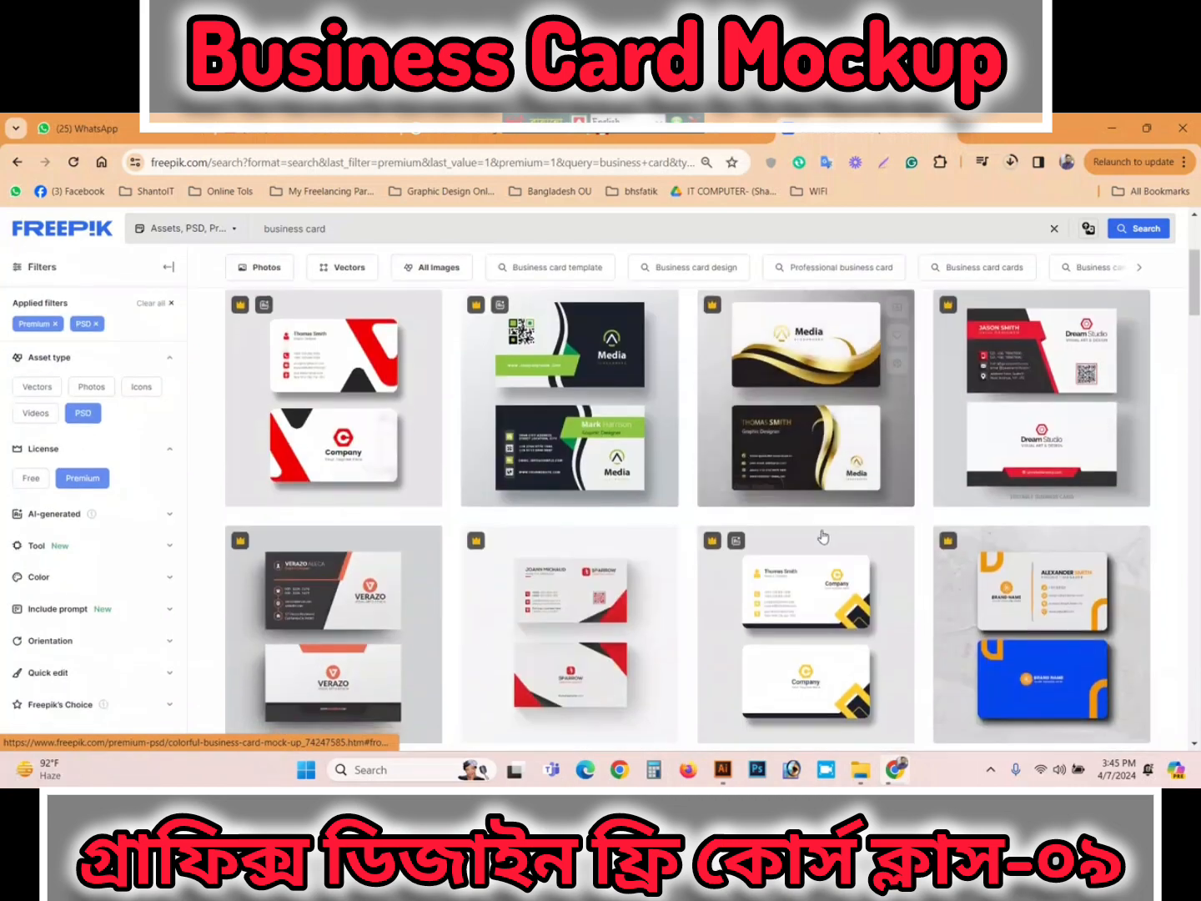
pyautogui.scroll(-3, 822, 537)
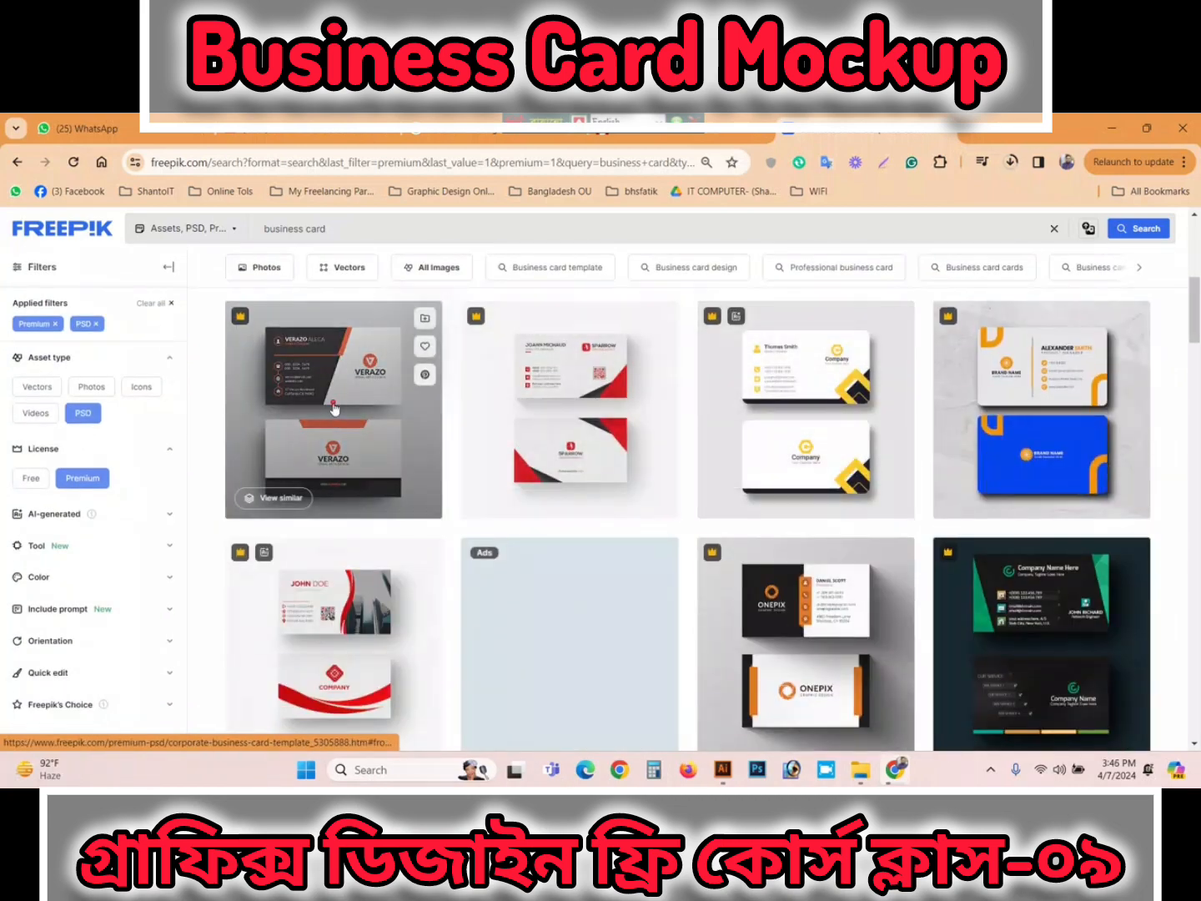
pyautogui.click(334, 410)
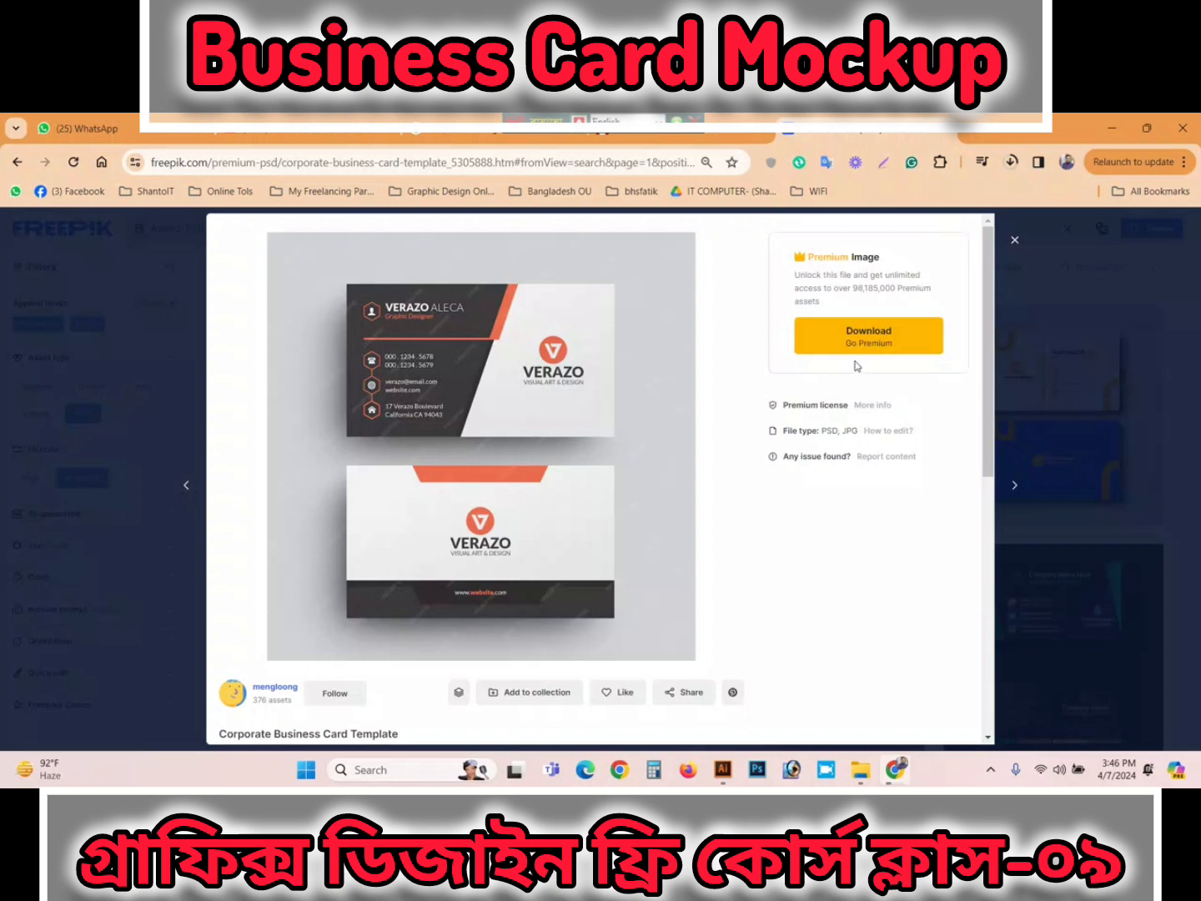
pyautogui.click(1015, 241)
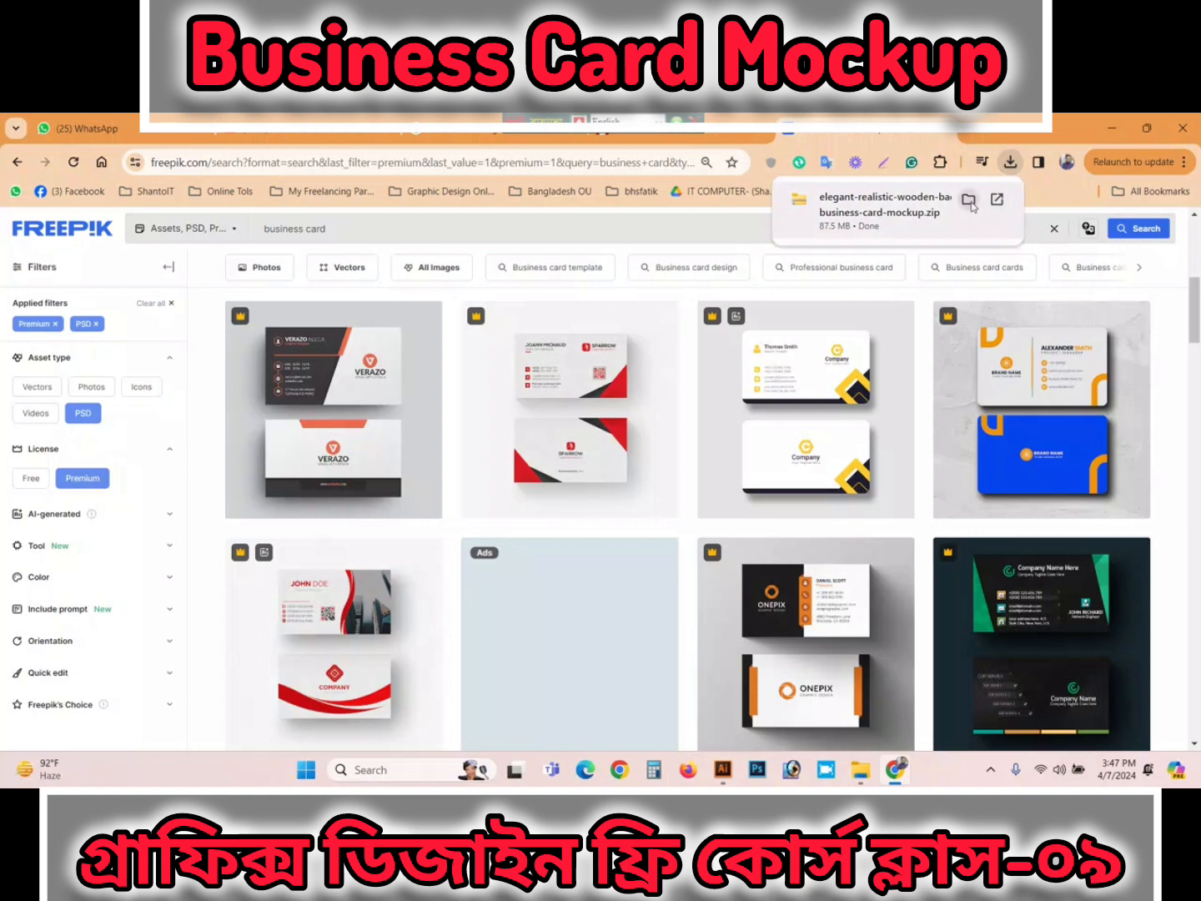
# Step: Extract the downloaded elegant-realistic-wooden-background-business-card-mockup.zip within Downloads and open the extracted folder with its files shown as icons
pyautogui.click(970, 199)
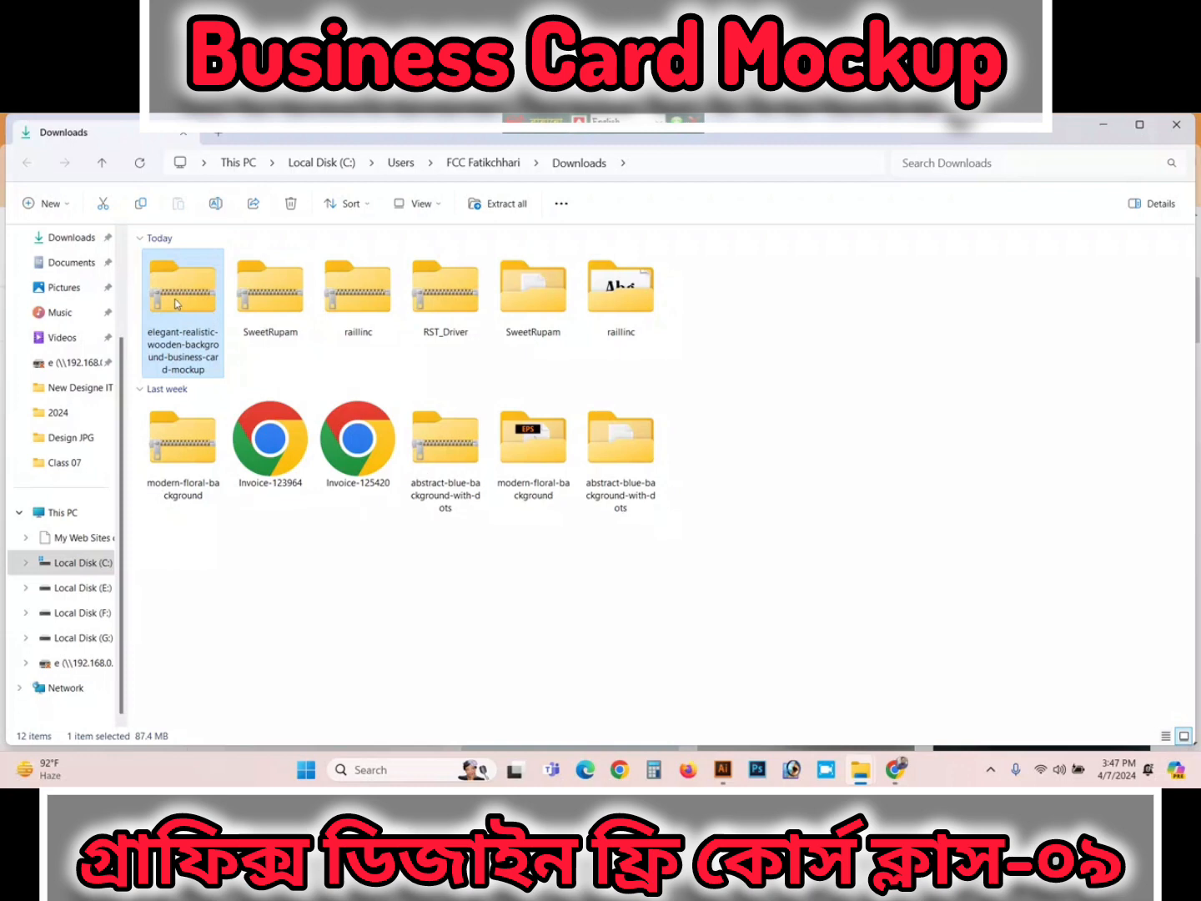
pyautogui.rightClick(177, 304)
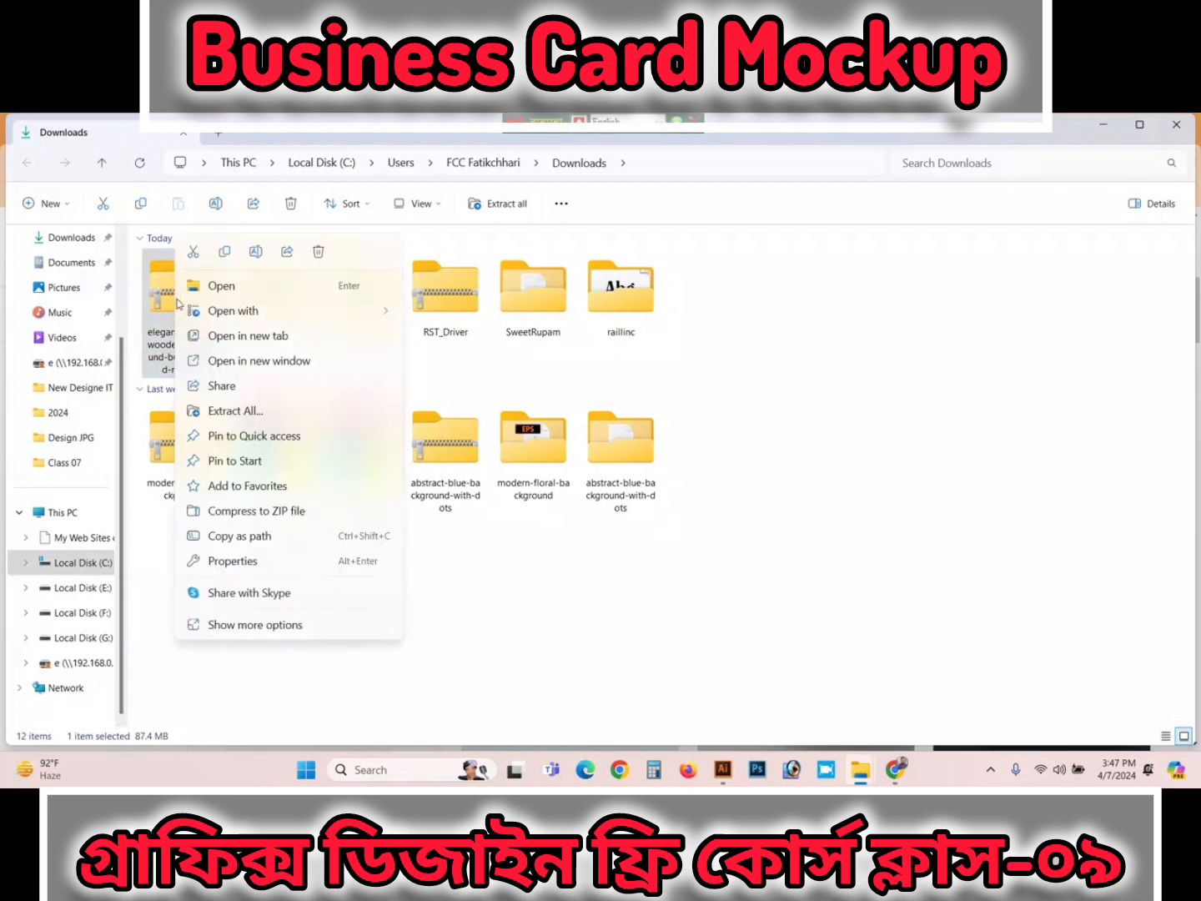
pyautogui.click(238, 410)
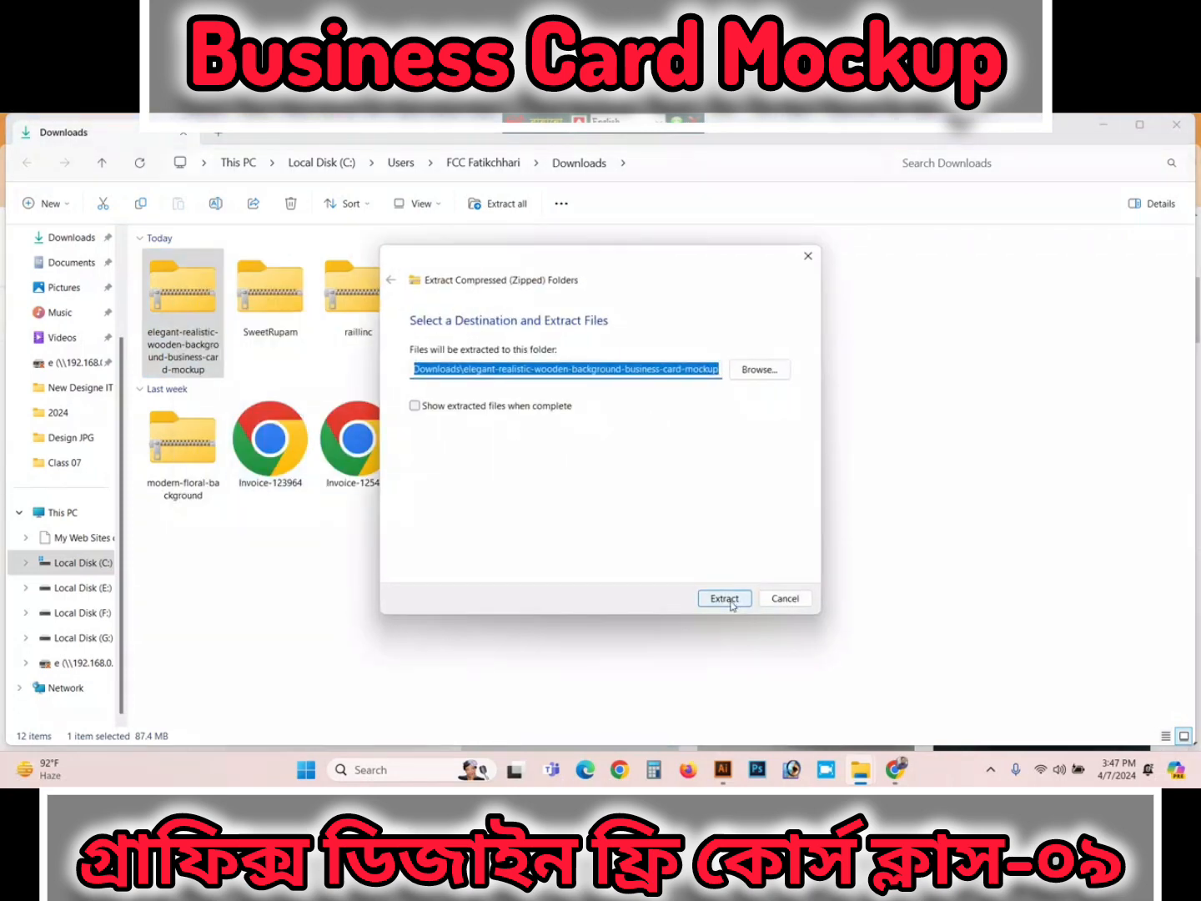
pyautogui.click(724, 598)
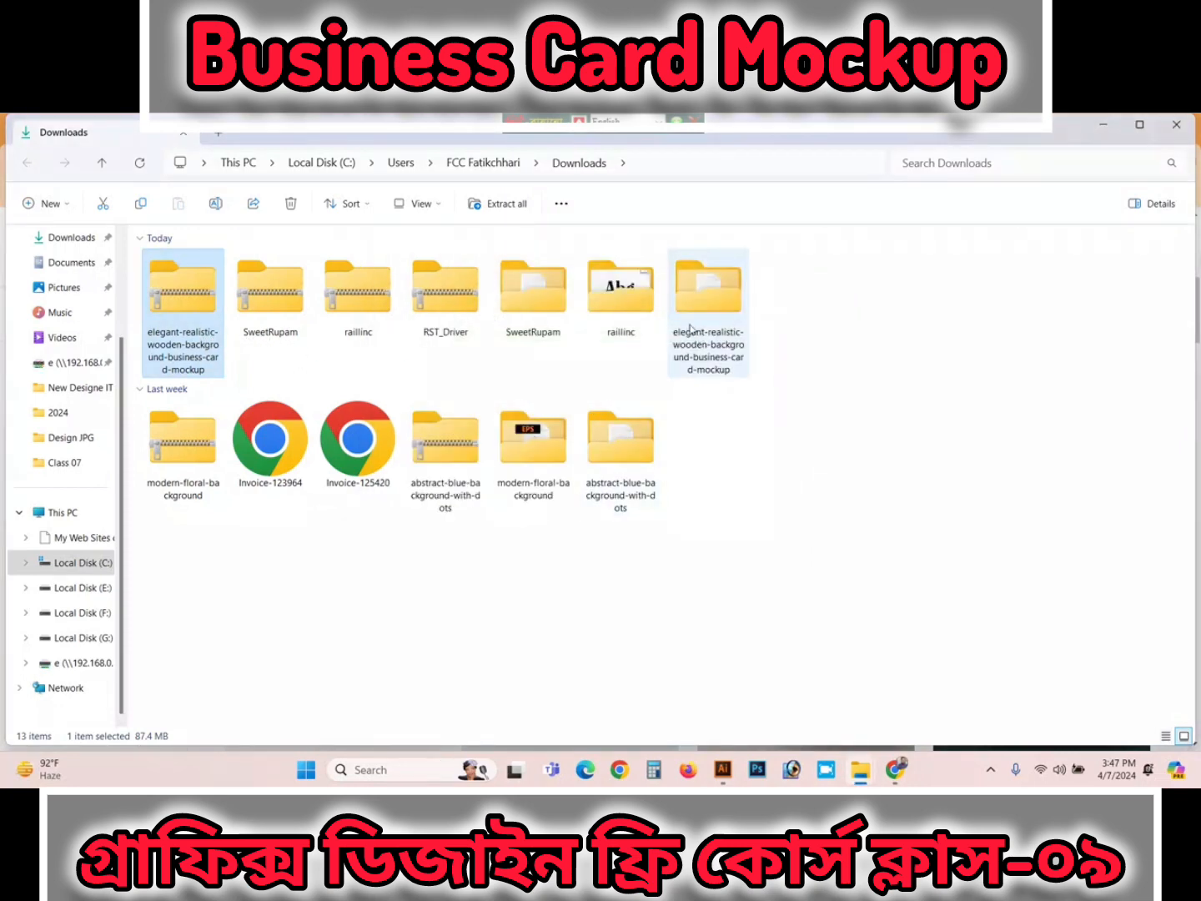
pyautogui.doubleClick(693, 321)
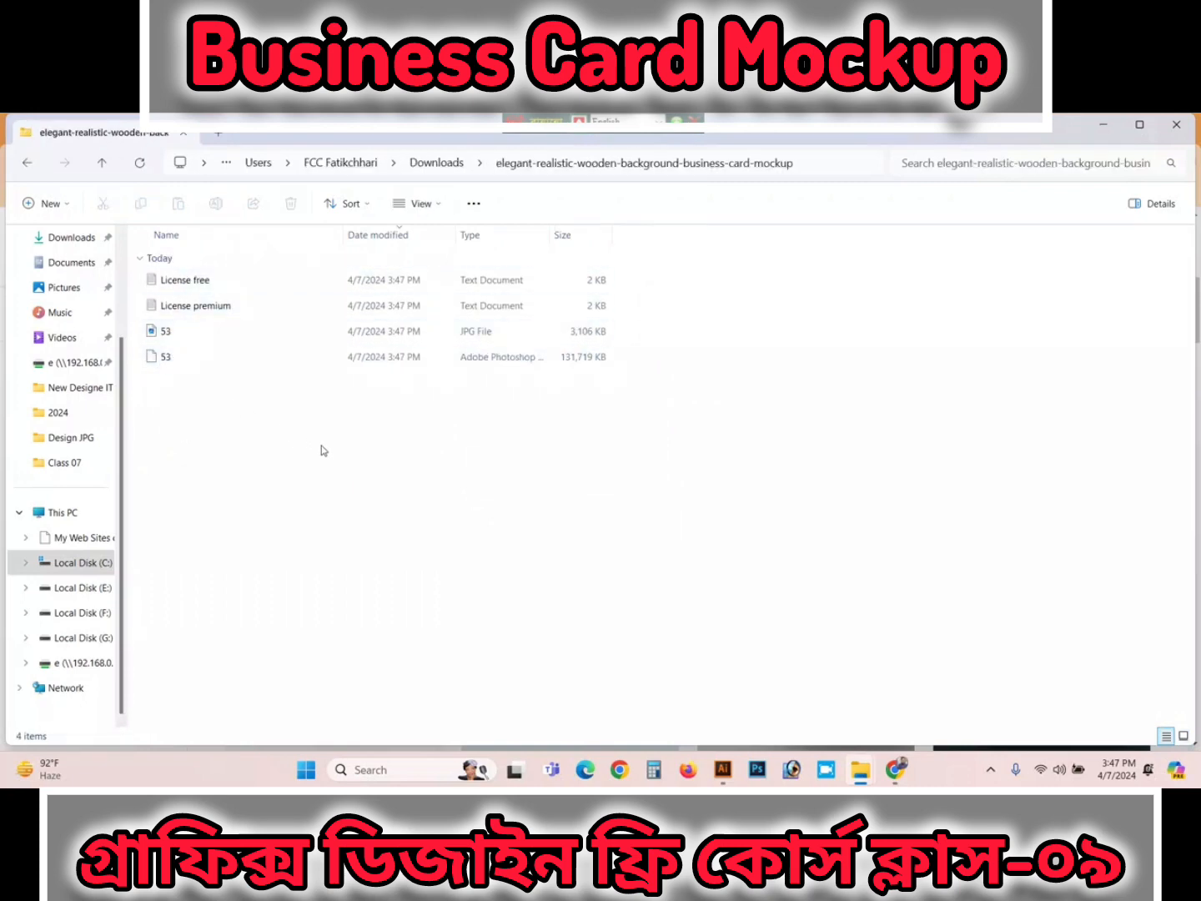
pyautogui.keyDown('ctrl'); pyautogui.scroll(3, 320, 451); pyautogui.keyUp('ctrl')
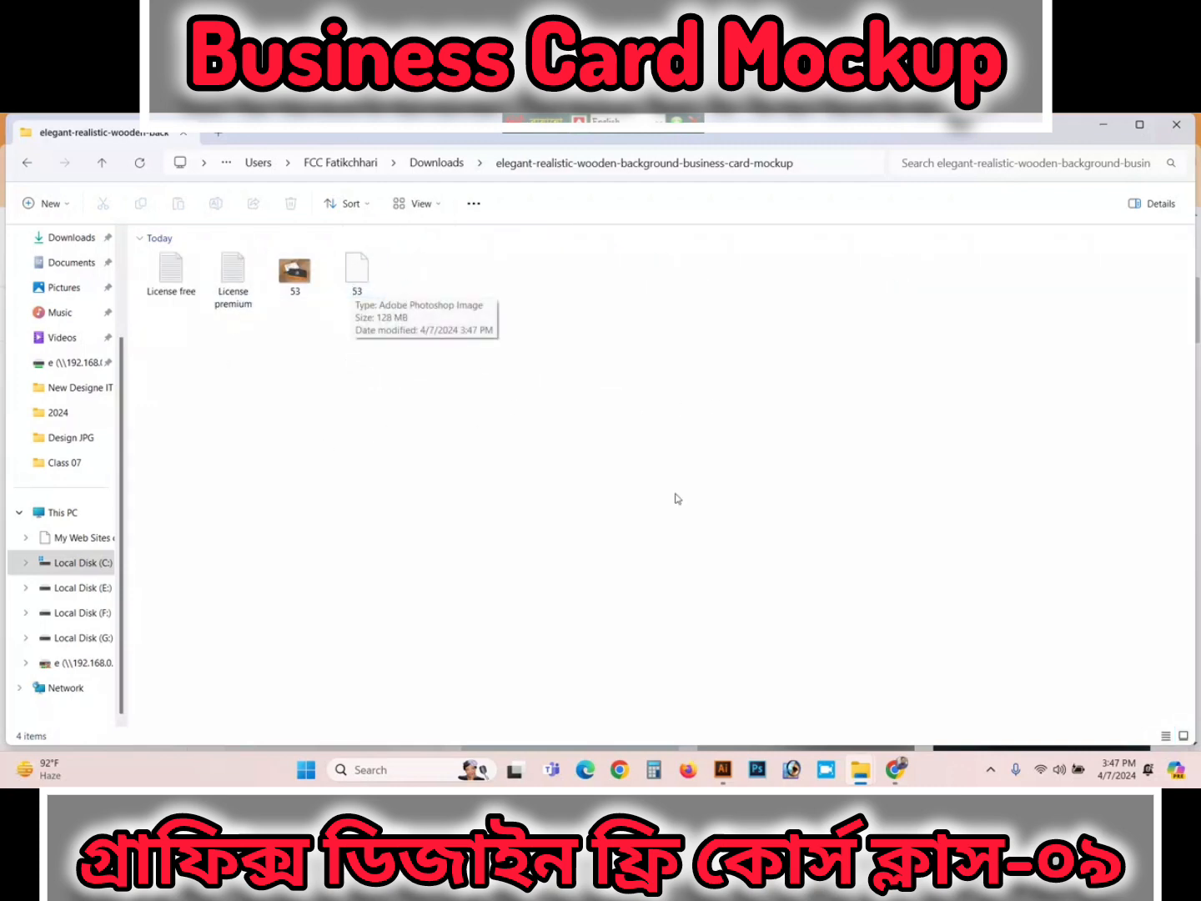
# Step: Start Photoshop, open 53.psd from the extracted mockup folder in it, and collapse the "Insert Cards here" layer group
pyautogui.click(759, 772)
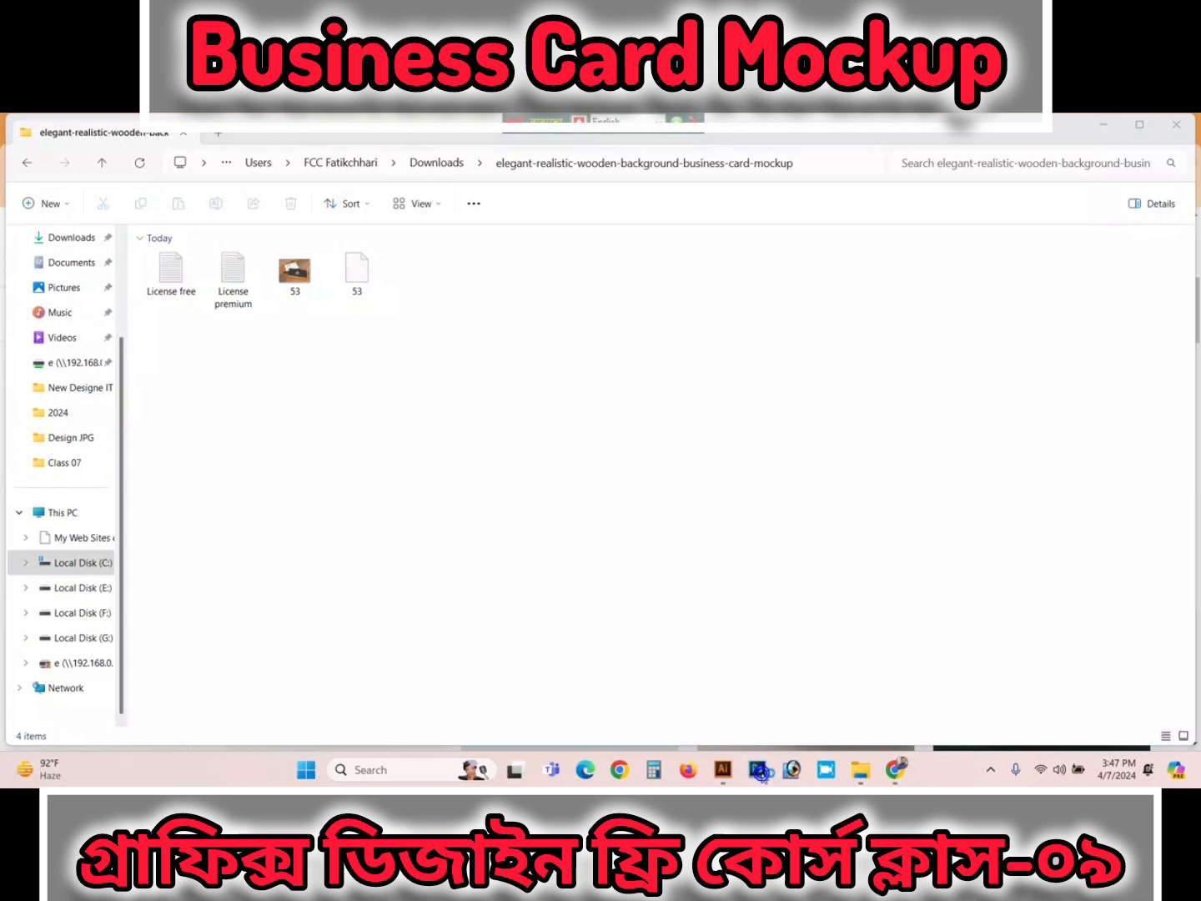
pyautogui.click(1103, 124)
pyautogui.click(1103, 121)
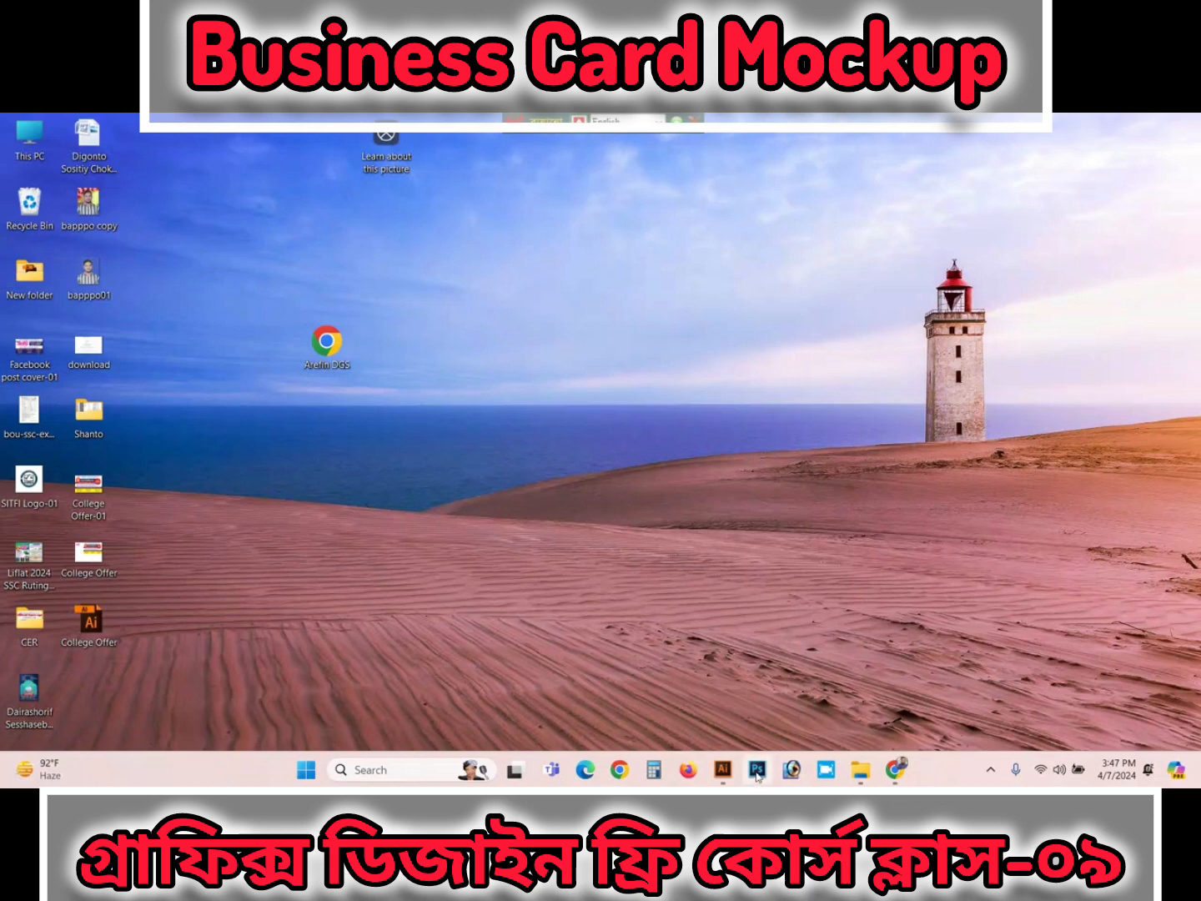
pyautogui.moveTo(717, 765)
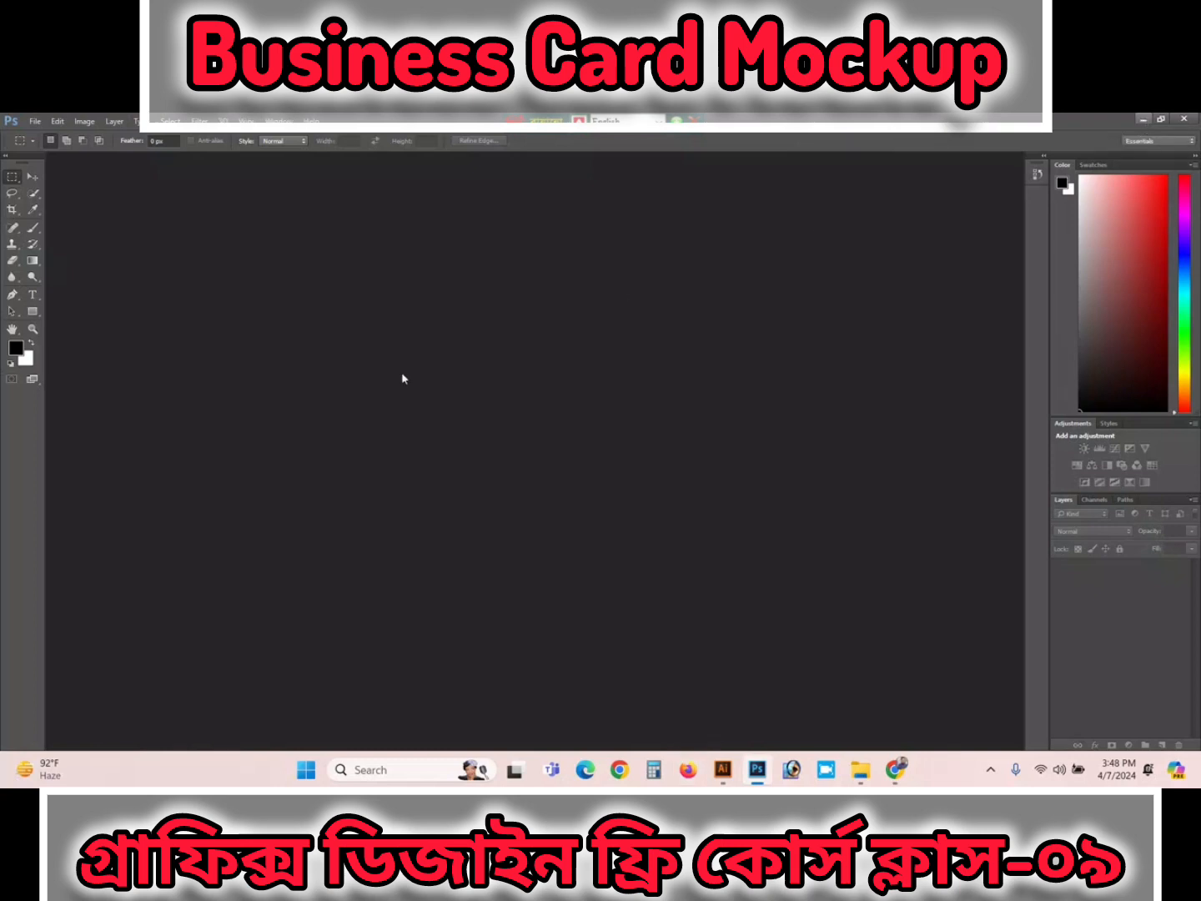
pyautogui.click(1142, 118)
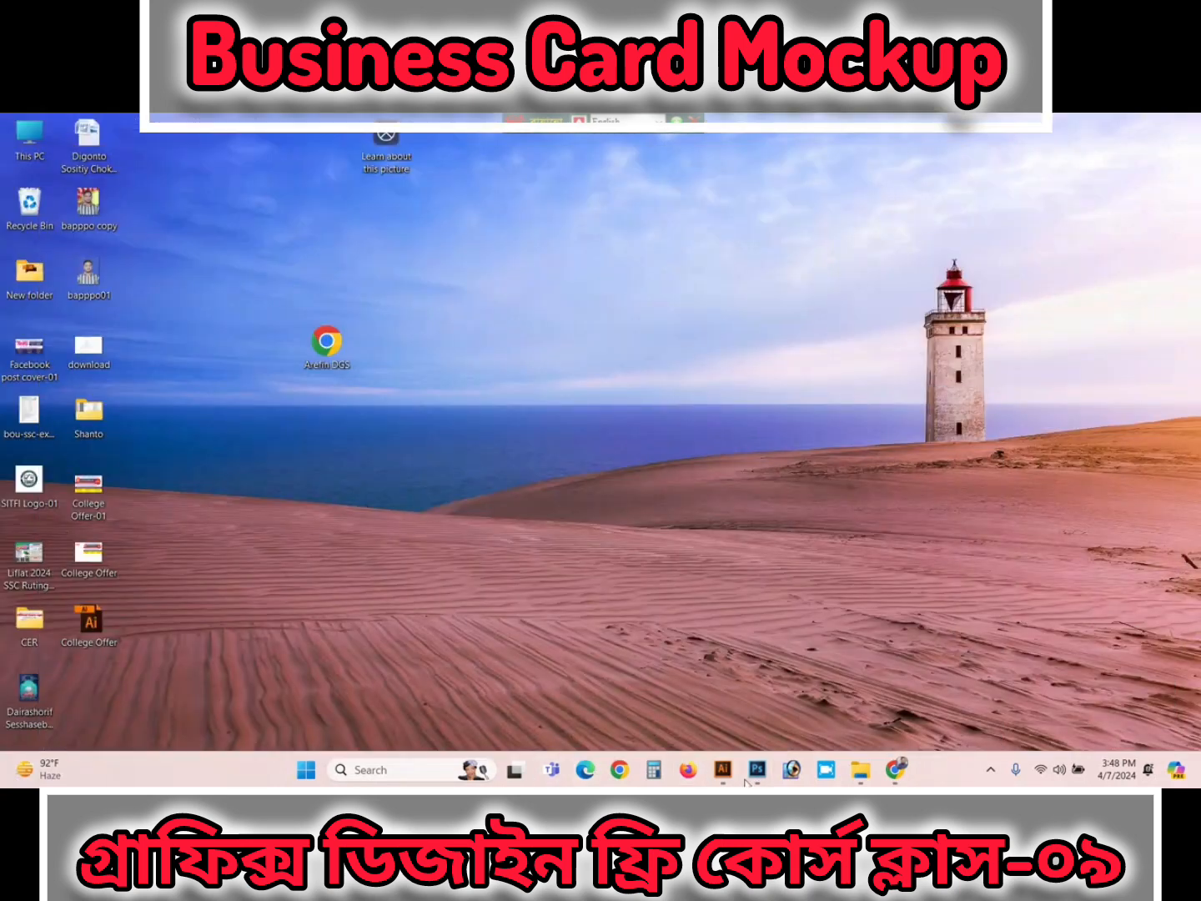
pyautogui.moveTo(860, 770)
pyautogui.click(1017, 673)
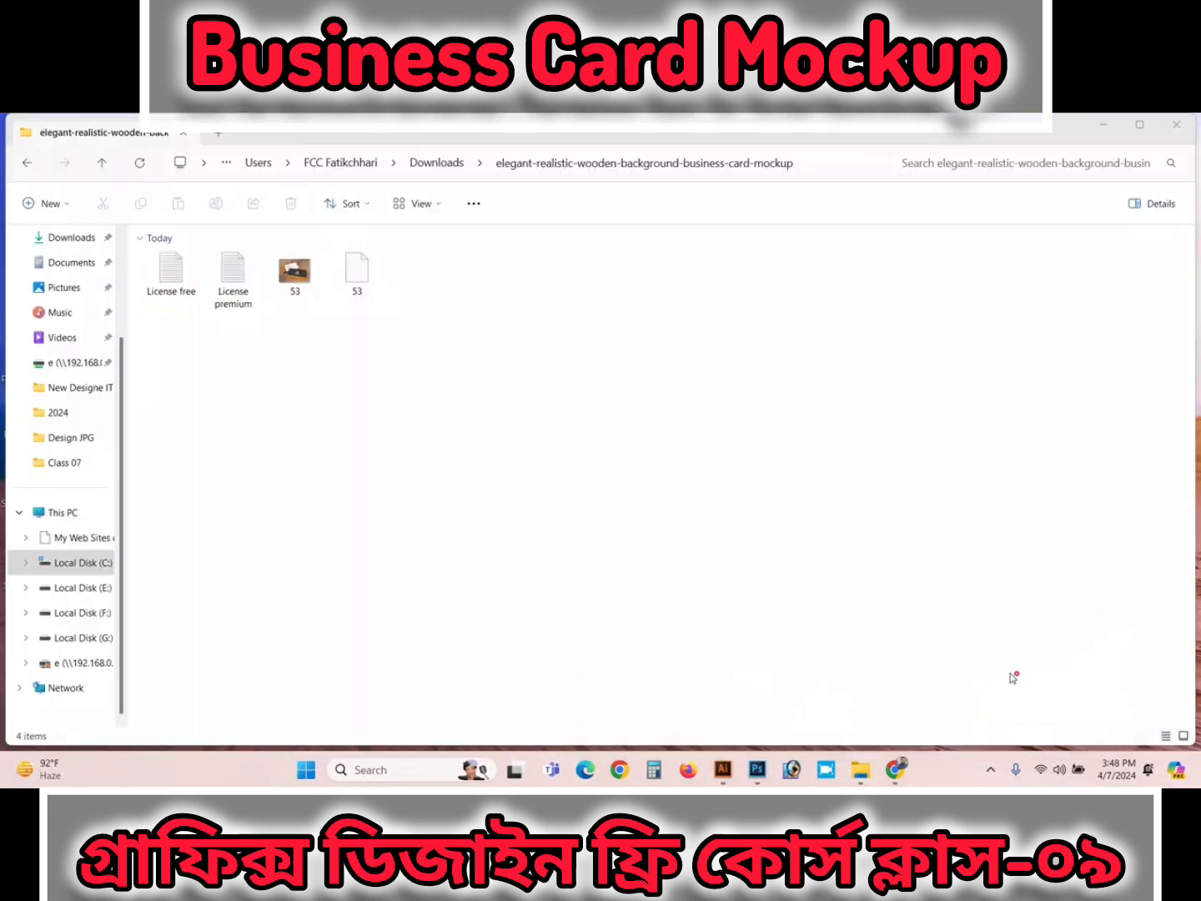
pyautogui.moveTo(357, 271); pyautogui.dragTo(386, 289)
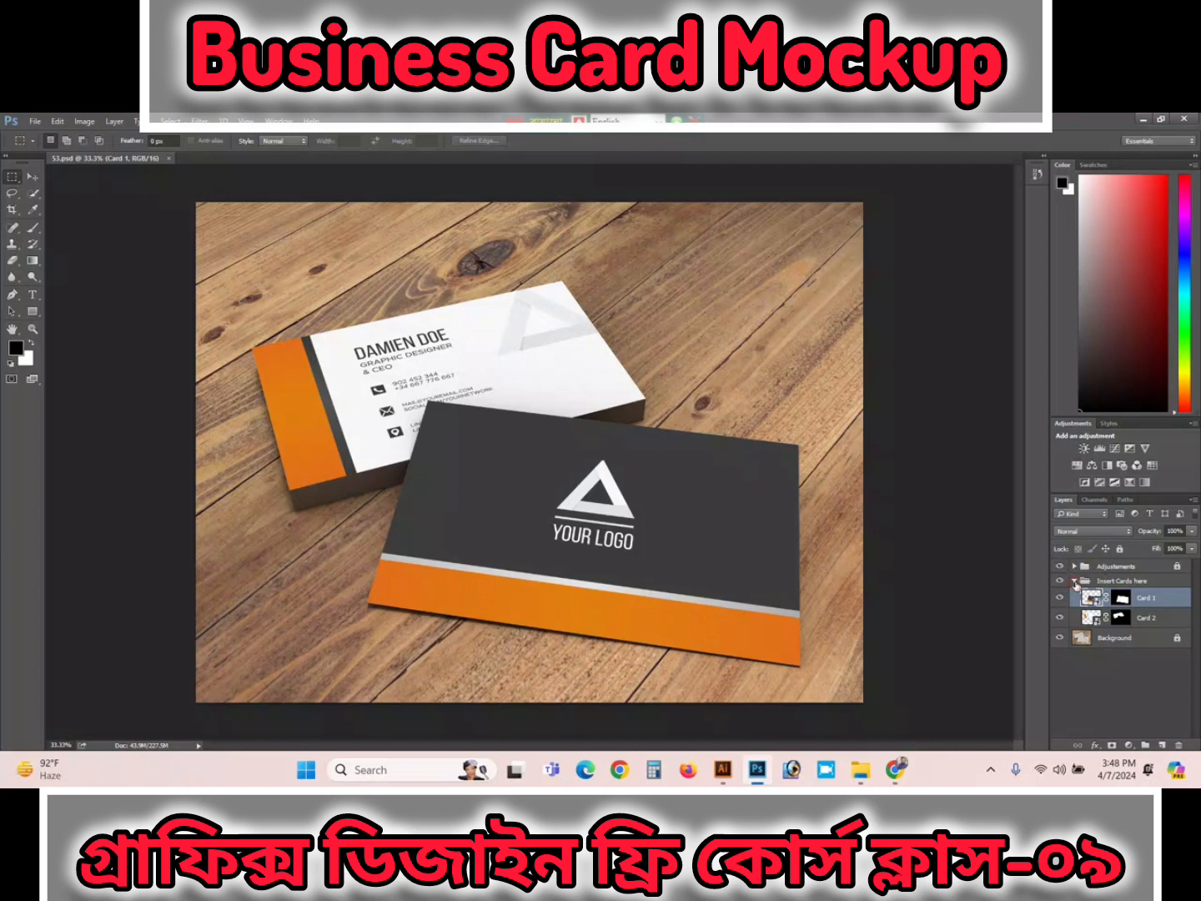
pyautogui.click(1076, 582)
pyautogui.click(1075, 582)
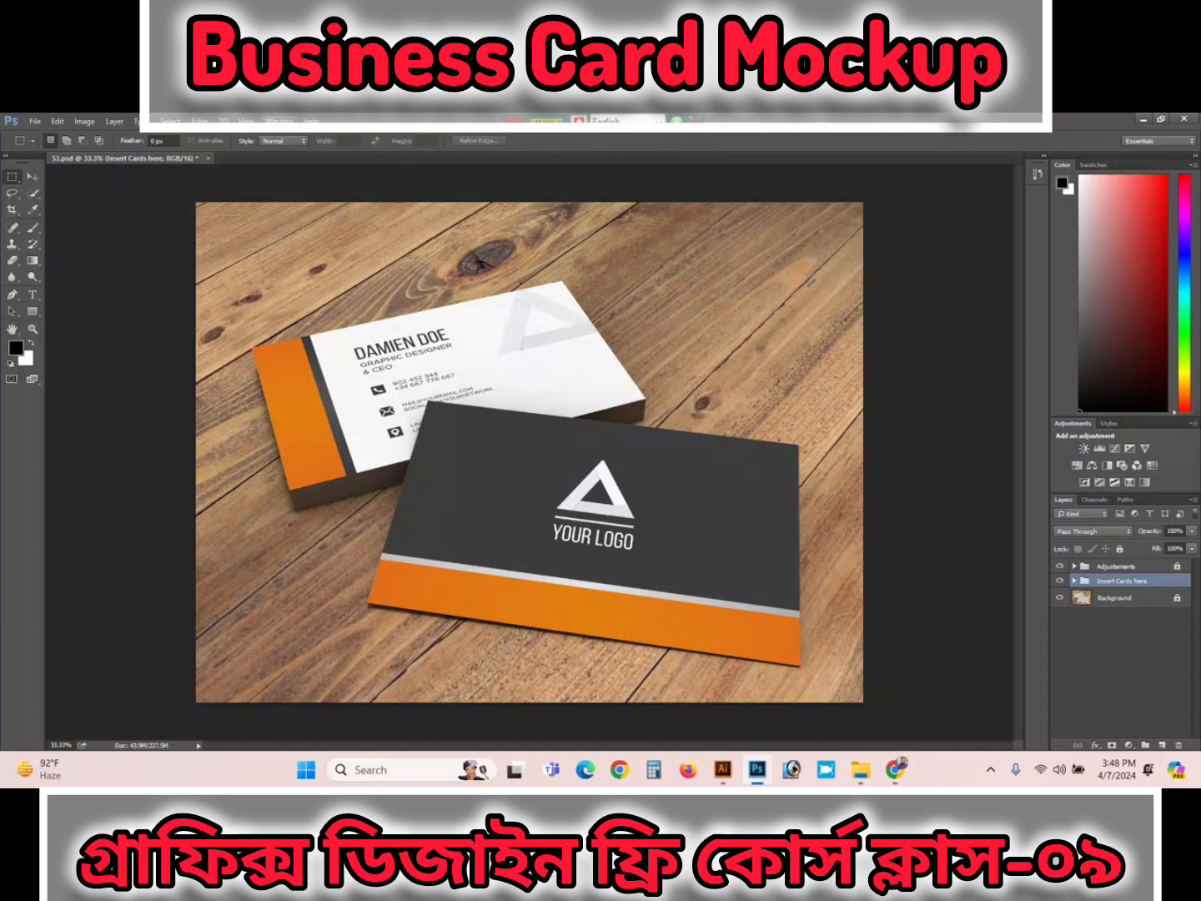
# Step: Hide the Color and Adjustments panels and redisplay the Layers panel on its own
pyautogui.click(281, 123)
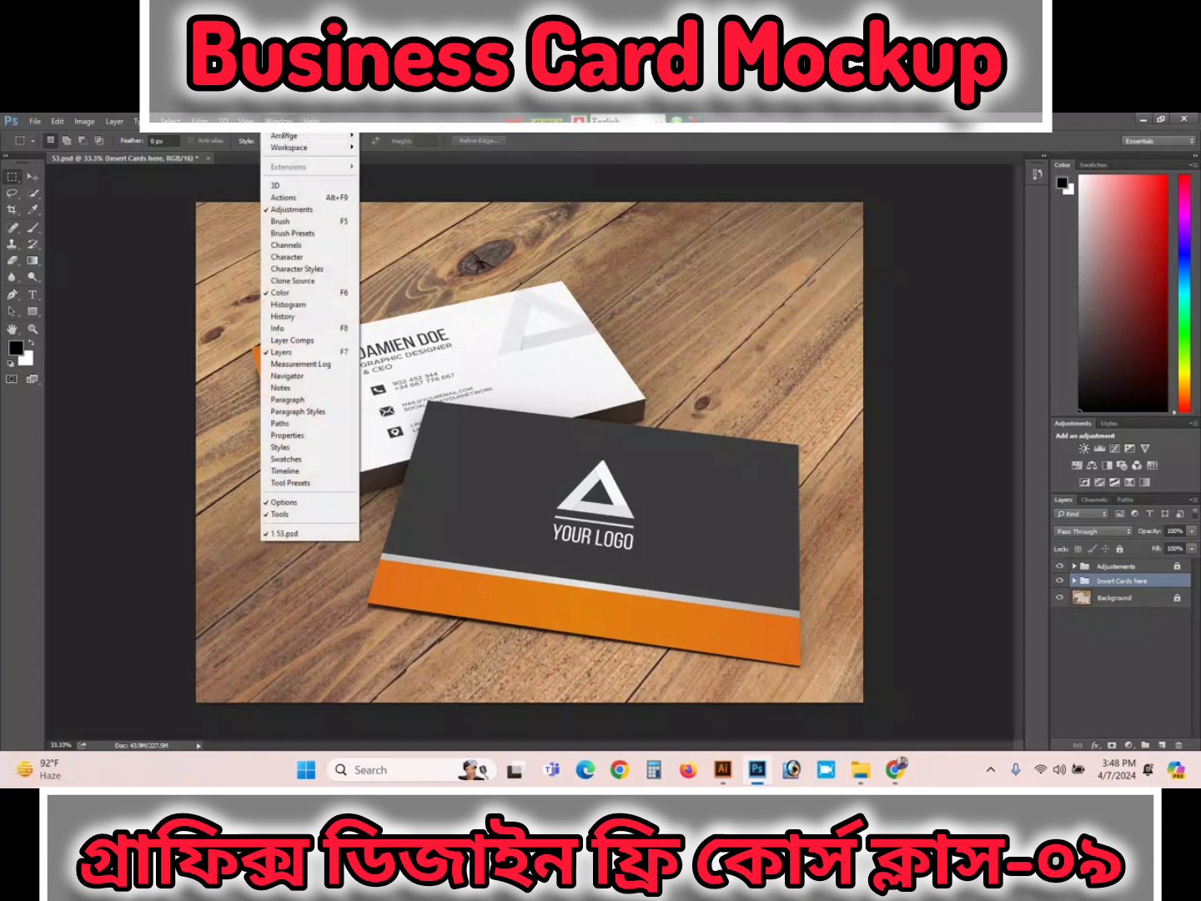
pyautogui.click(334, 356)
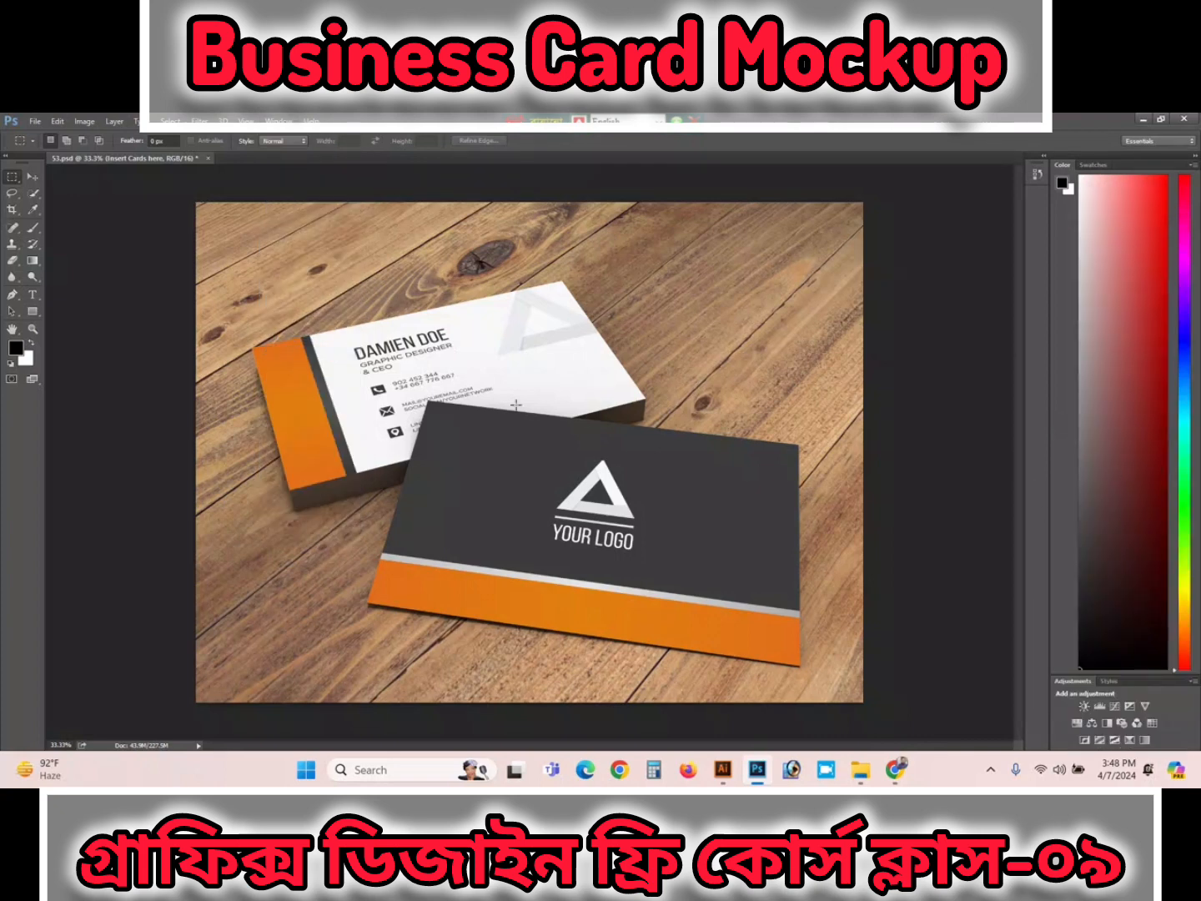
pyautogui.click(279, 121)
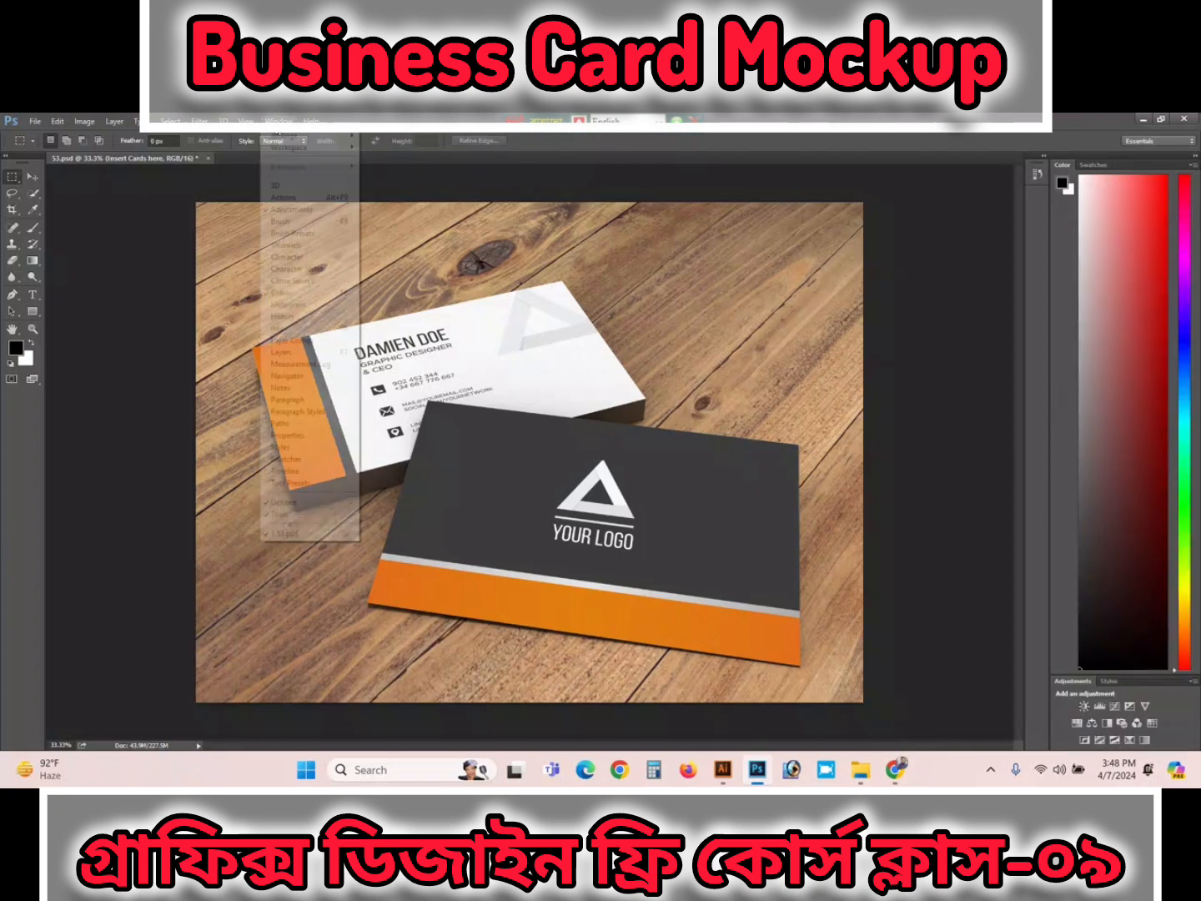
pyautogui.click(291, 211)
pyautogui.click(279, 121)
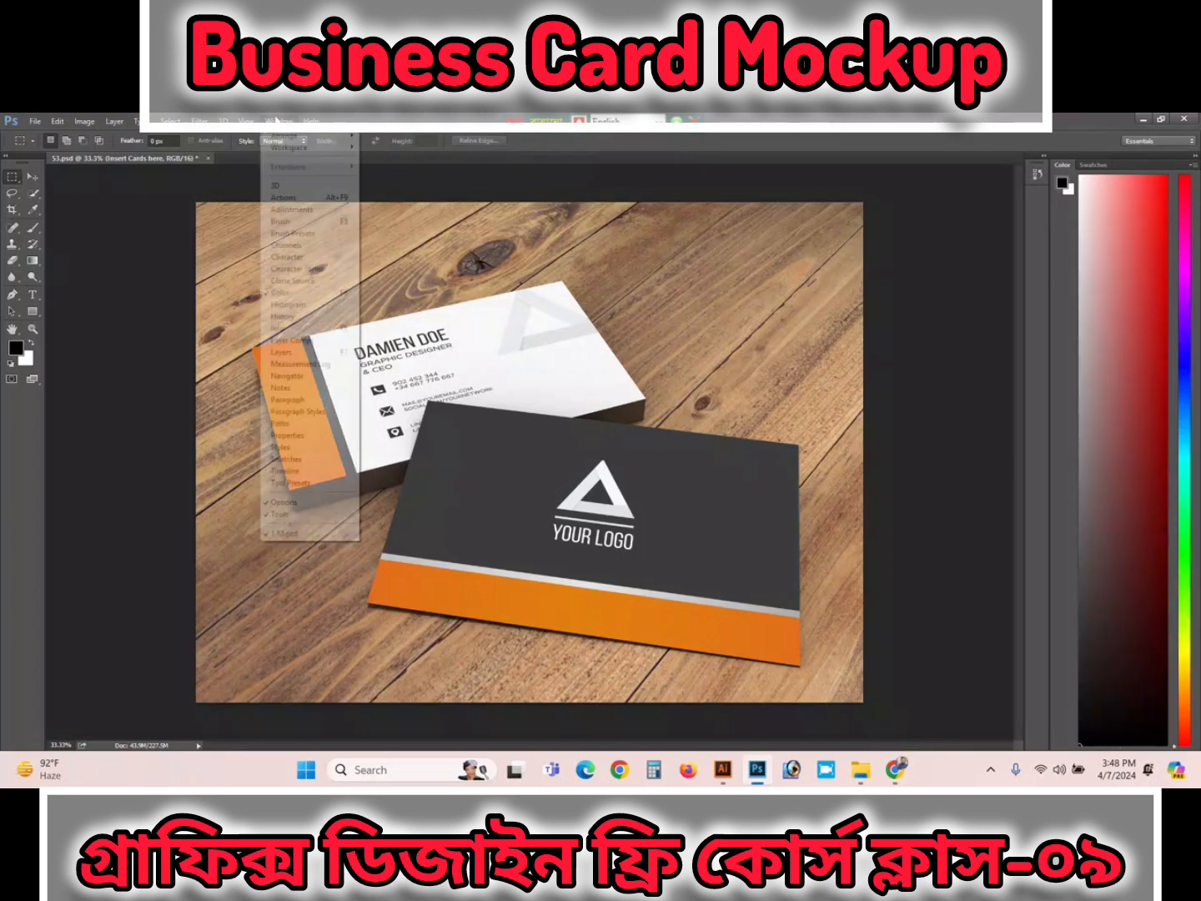
pyautogui.click(283, 293)
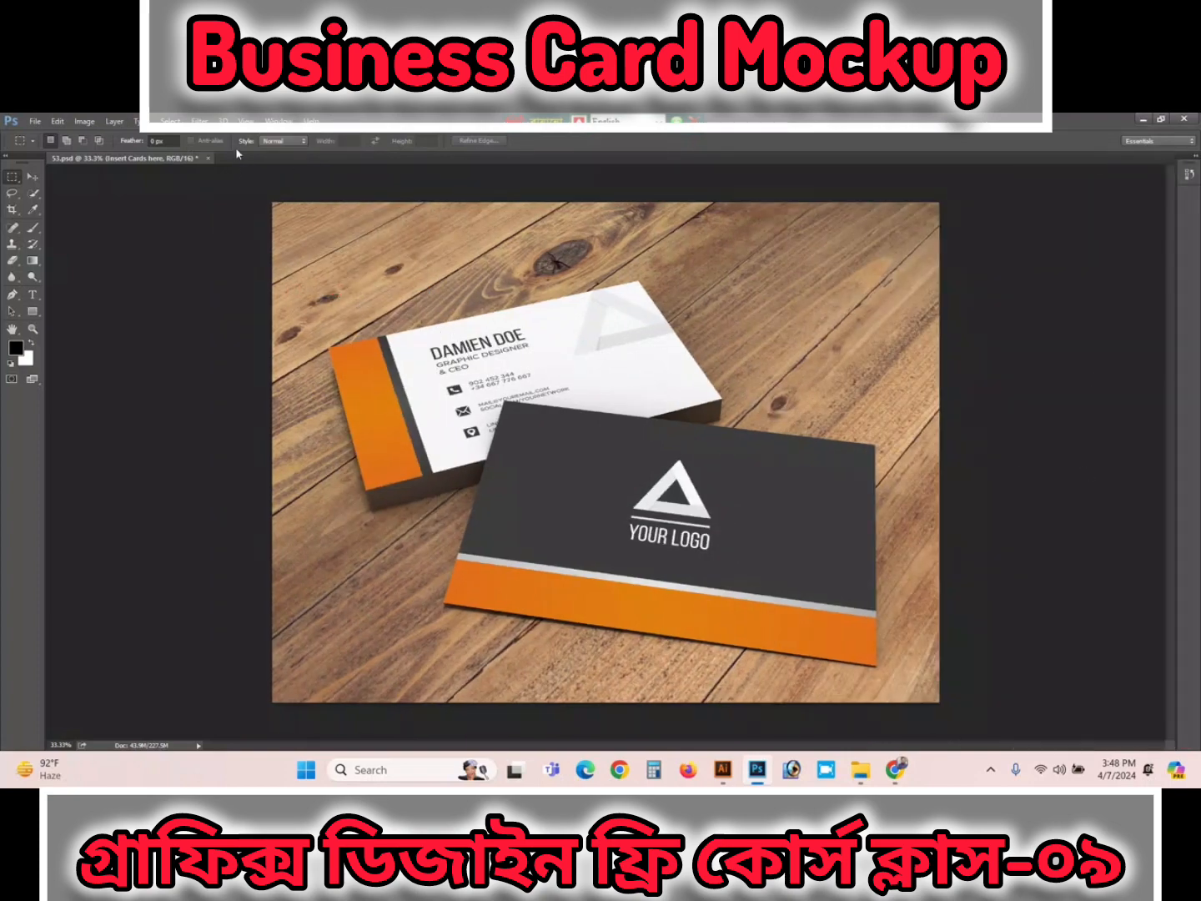
pyautogui.click(279, 121)
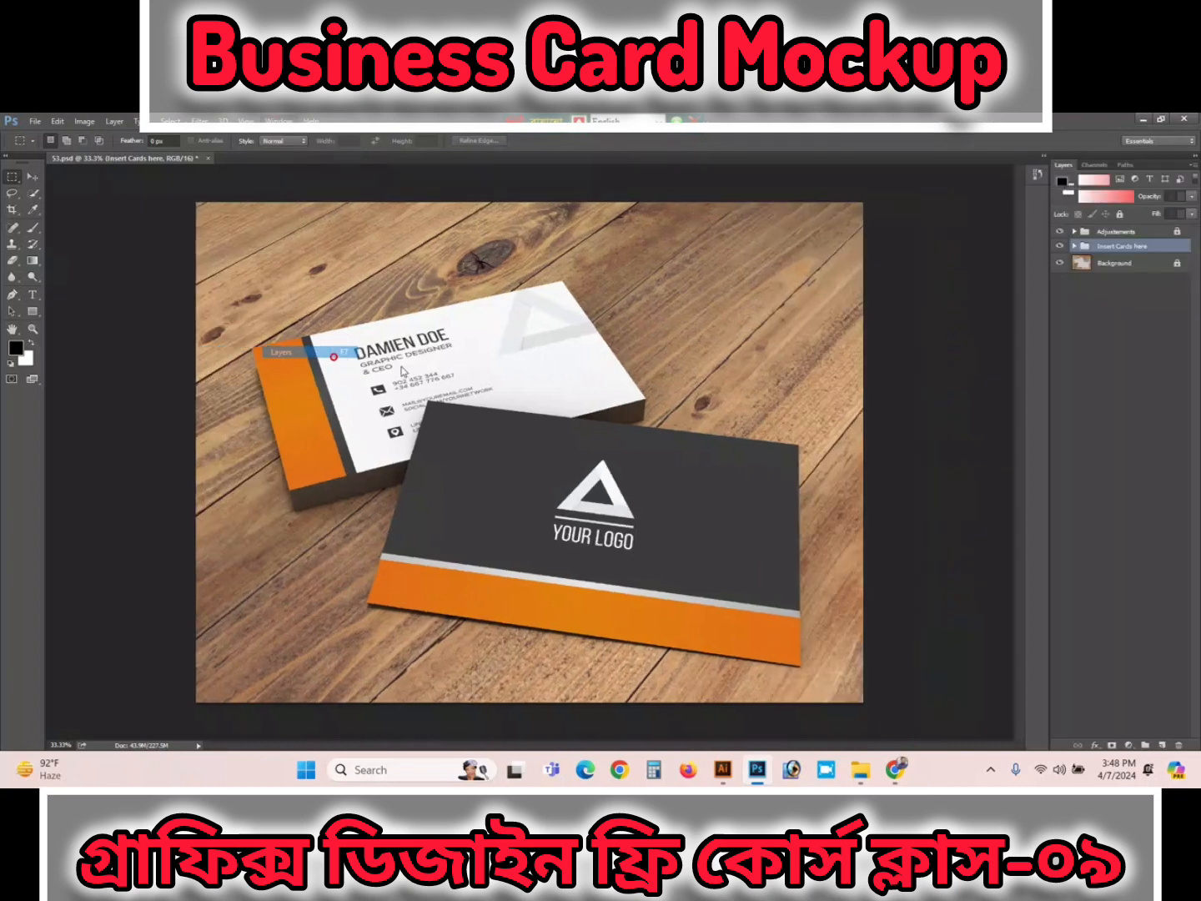
pyautogui.click(335, 354)
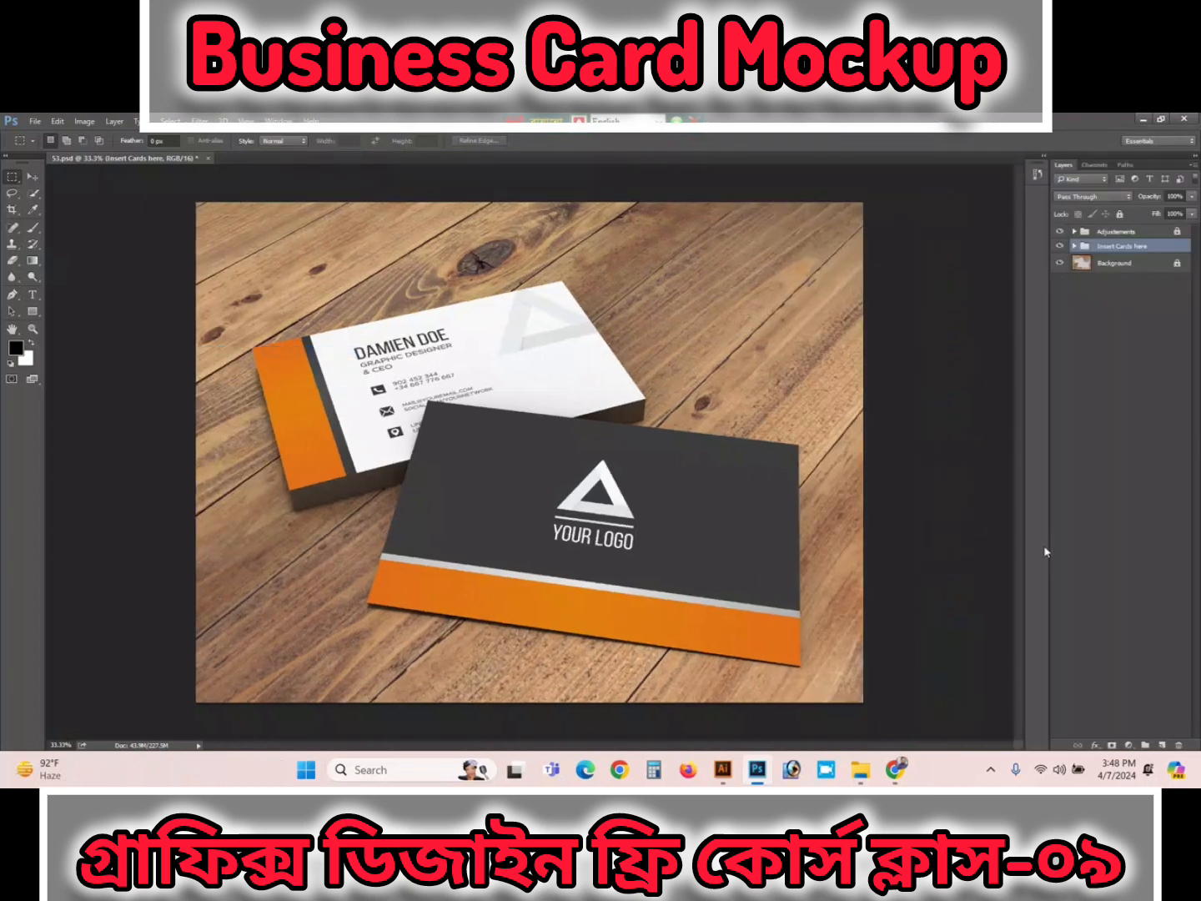
# Step: Toggle the visibility of the "Adjustements" and "Insert Cards here" groups off and on to examine what each contributes to the mockup
pyautogui.click(1061, 232)
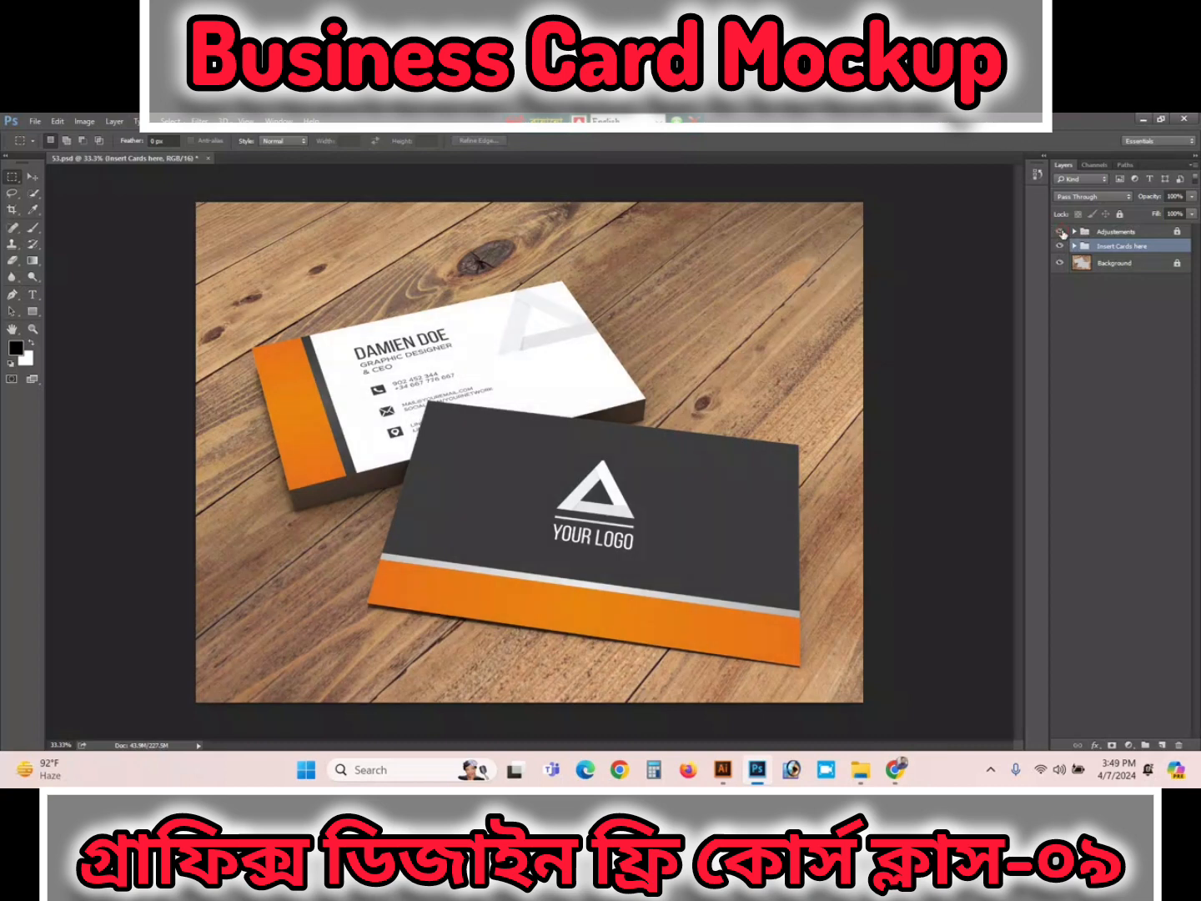
pyautogui.click(1061, 232)
pyautogui.click(1060, 232)
pyautogui.click(1061, 231)
pyautogui.click(1061, 245)
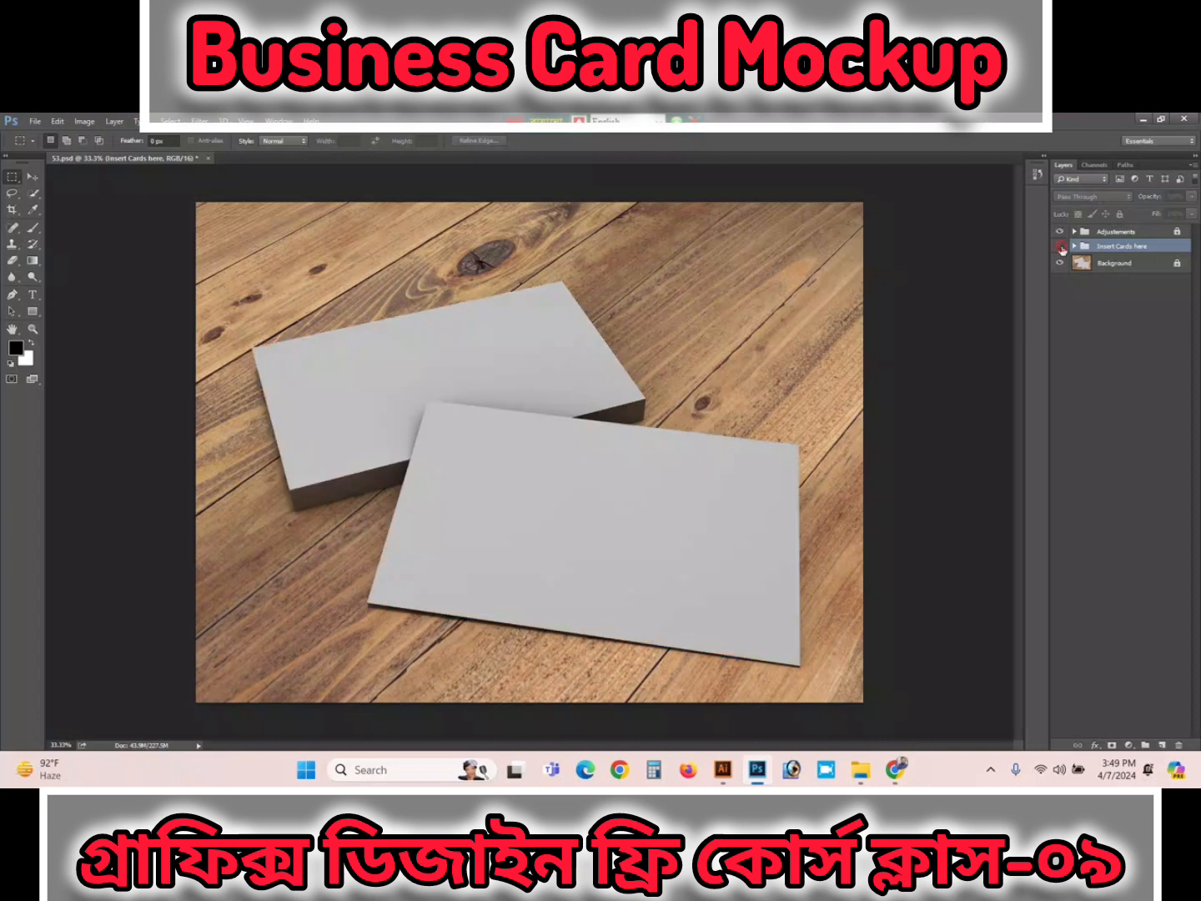
pyautogui.click(1061, 246)
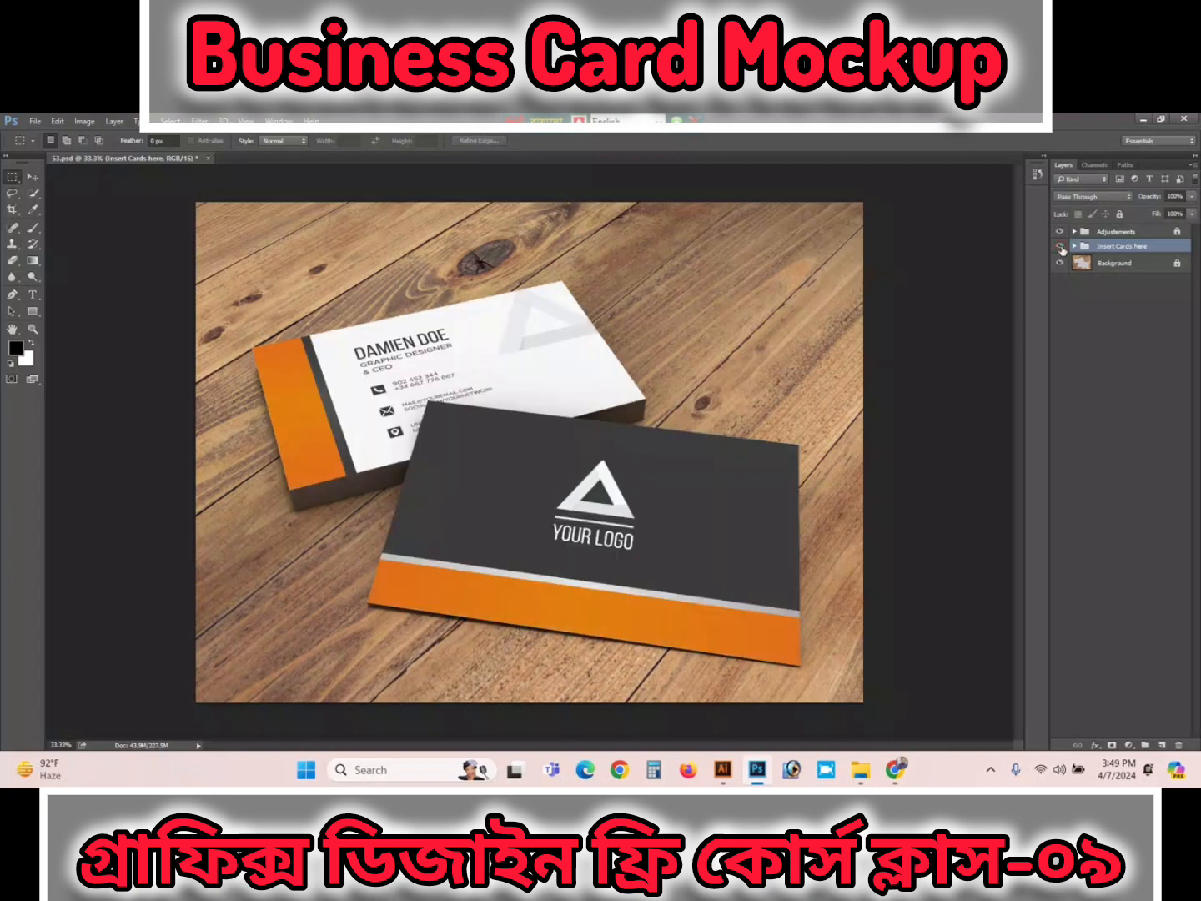
pyautogui.click(1061, 246)
pyautogui.click(1062, 246)
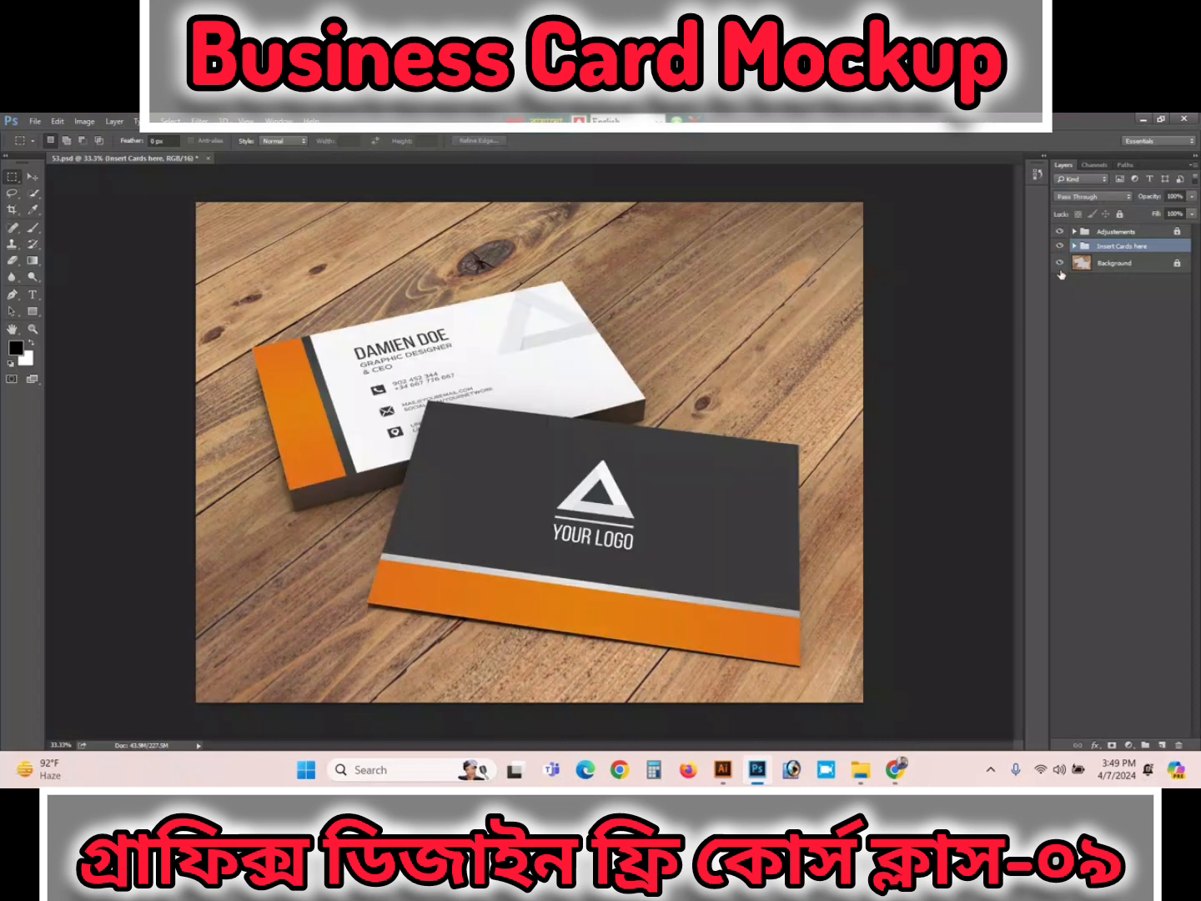